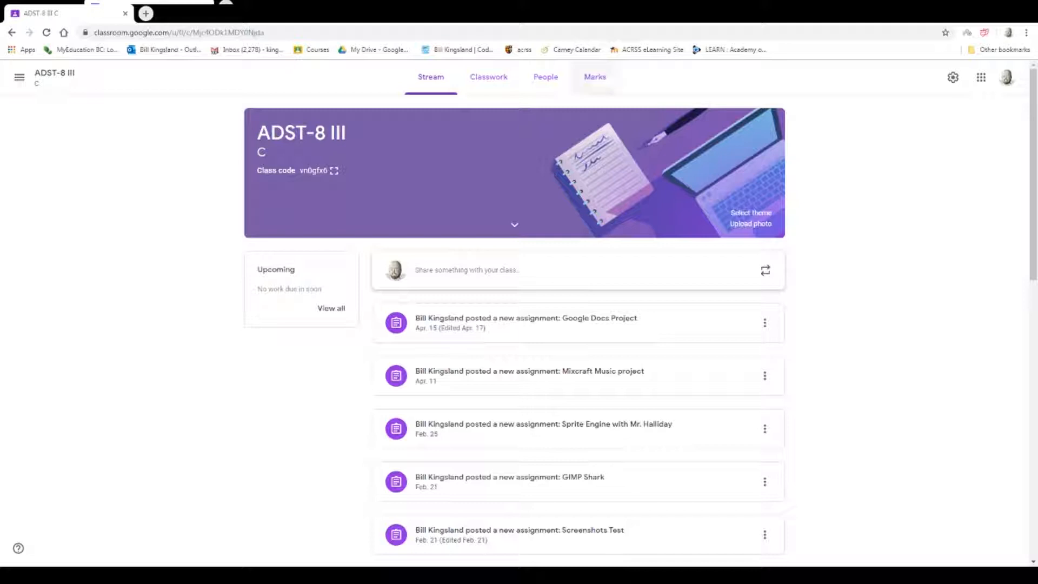
Open the Google Docs Project student work from the class marks and show the mark export options.
click(601, 78)
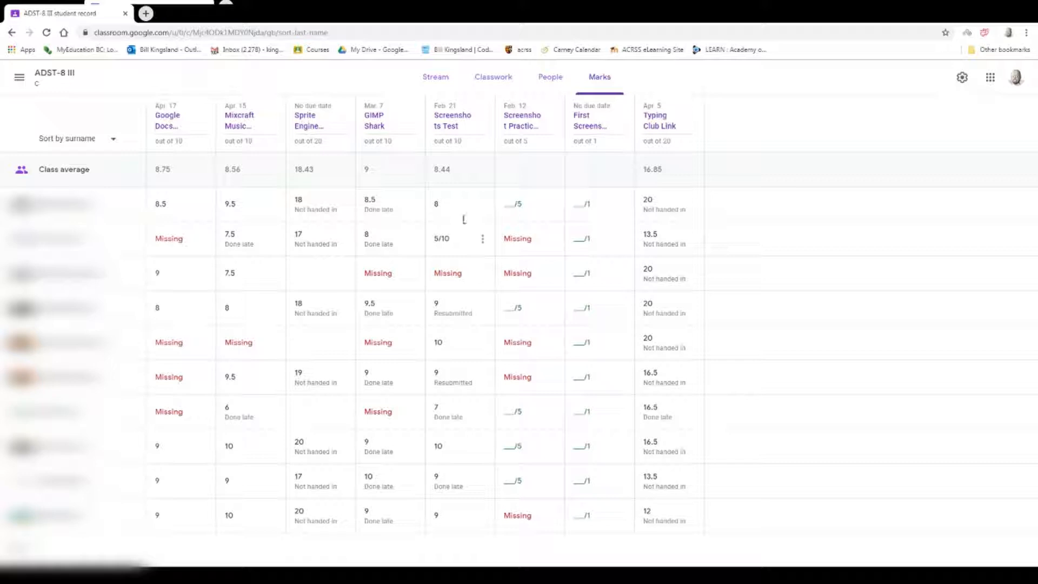
click(167, 124)
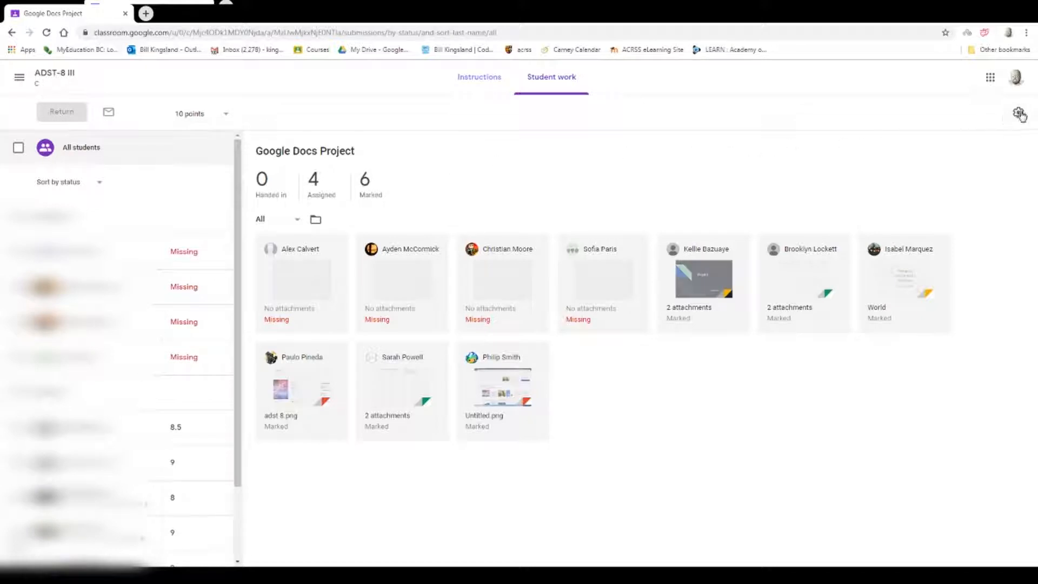
click(1018, 113)
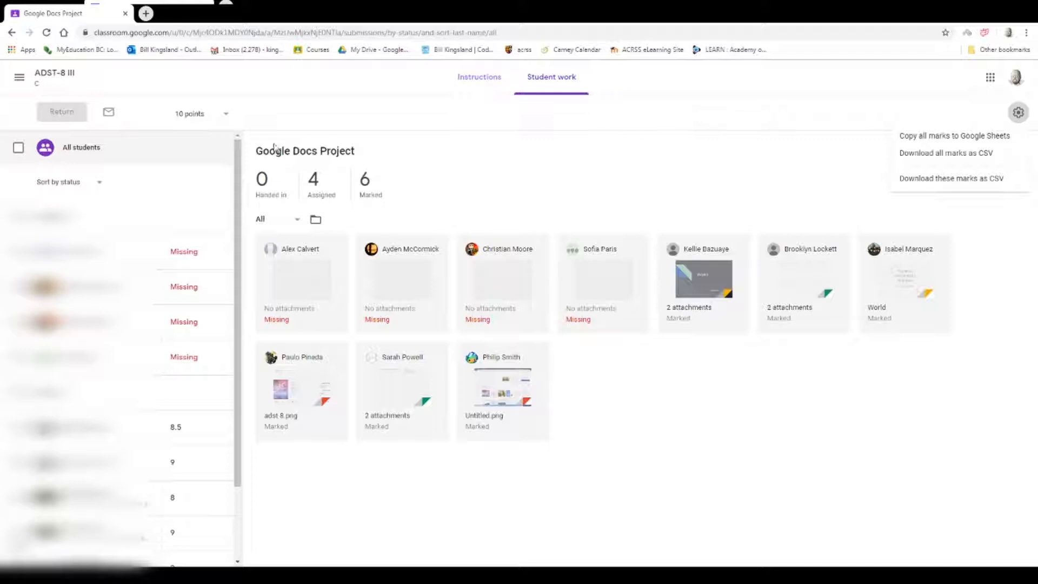
Return to the class and open the Screenshots Test assignment's student work from the classwork list.
click(54, 74)
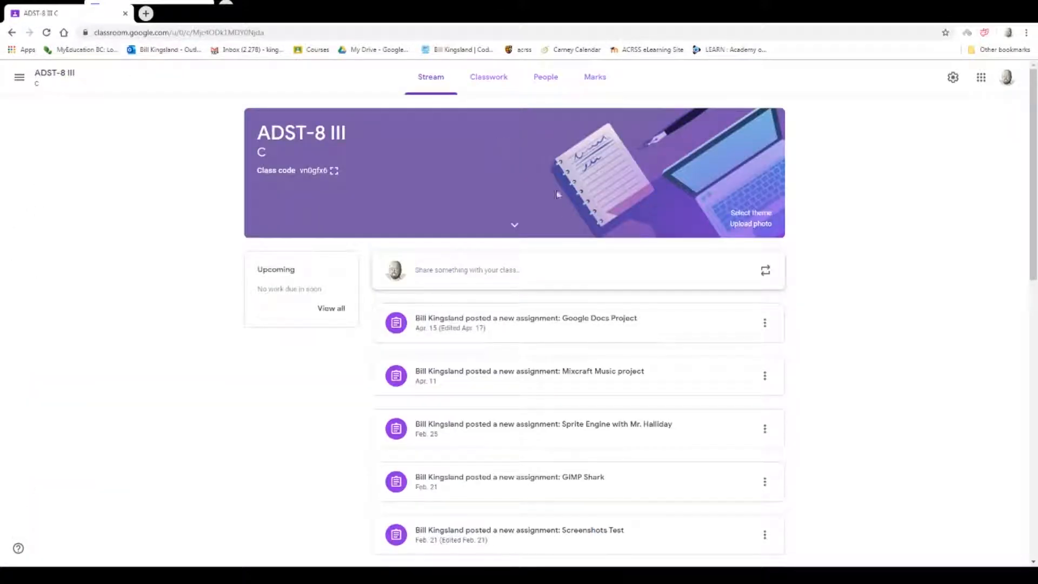
click(492, 79)
scroll(517, 311, down, 3)
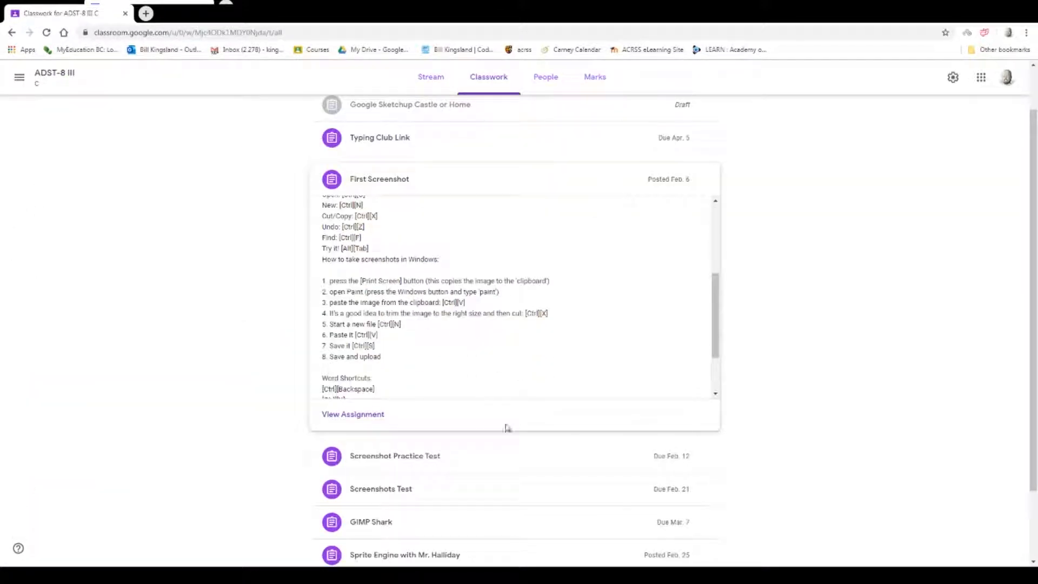
click(394, 489)
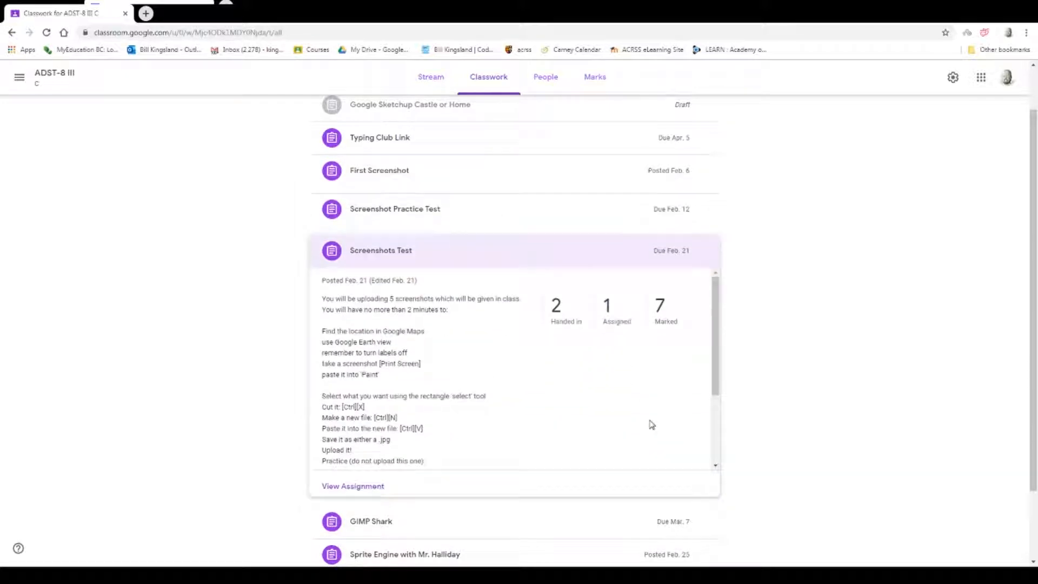
click(362, 486)
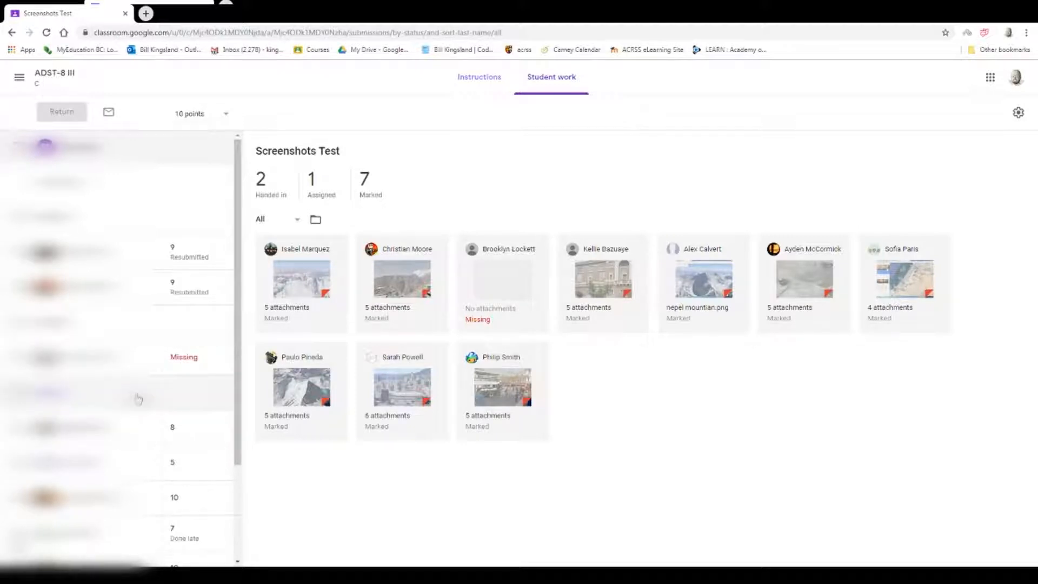
scroll(138, 399, down, 2)
scroll(154, 346, up, 2)
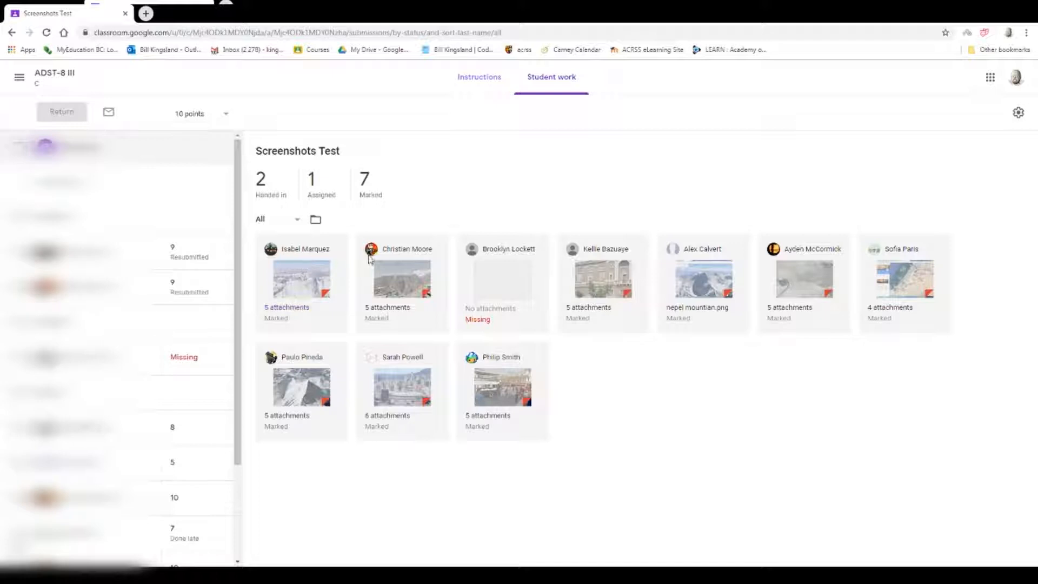
Look through student submissions and the student list for Screenshots Test, and view the assignment's instructions.
click(290, 277)
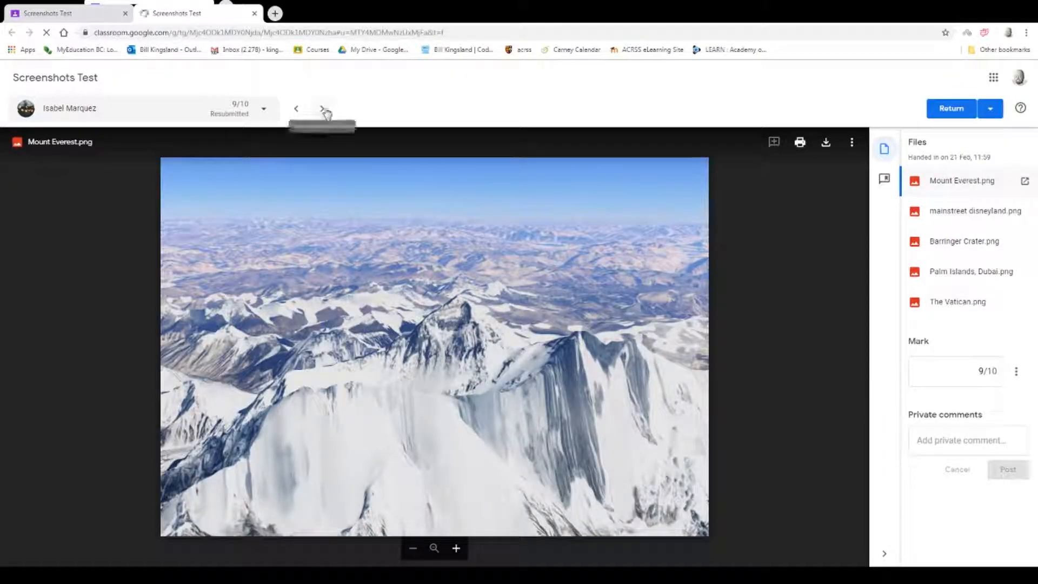
click(323, 109)
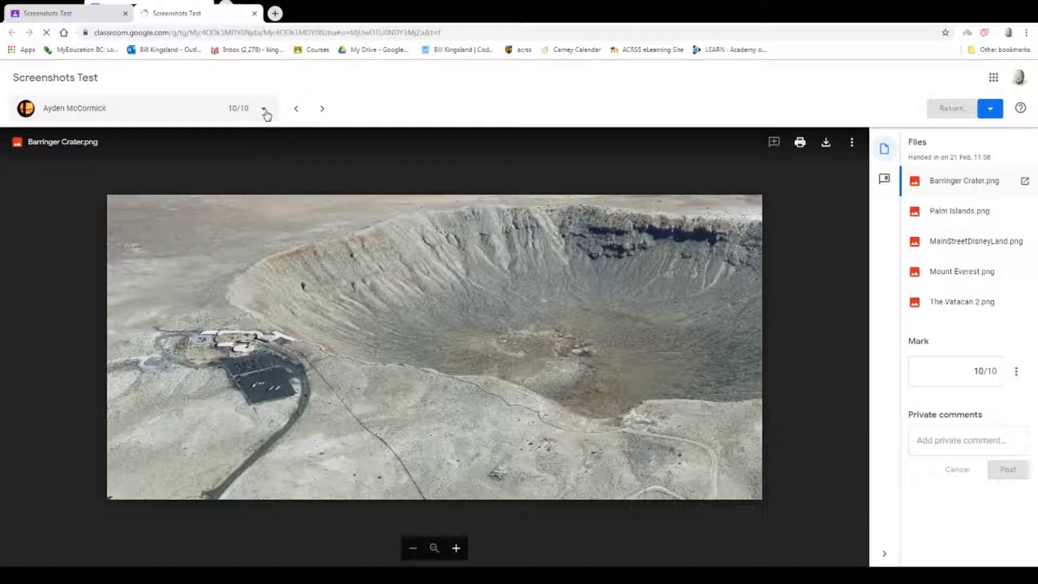
click(264, 109)
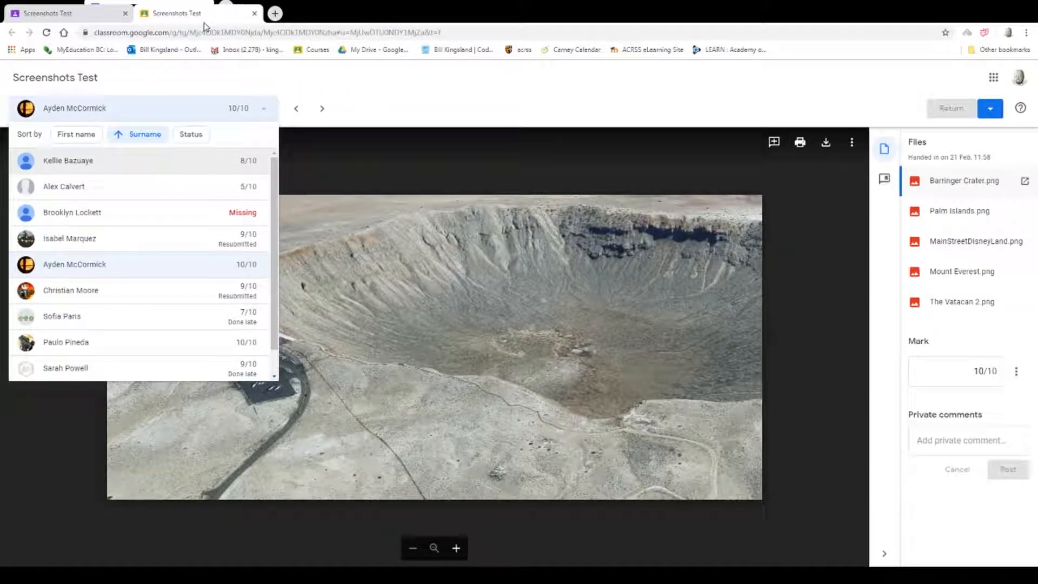
click(254, 13)
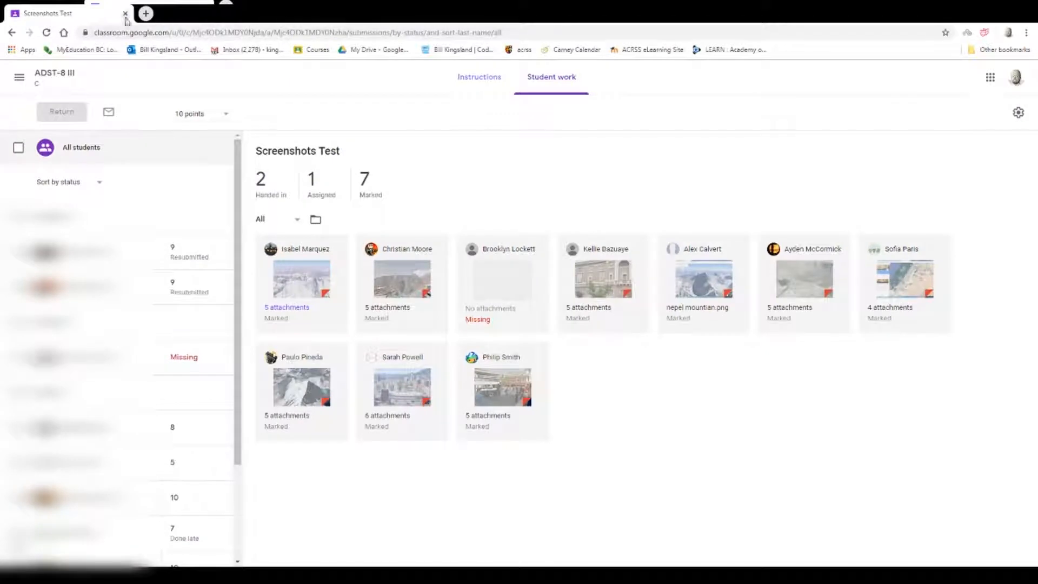
click(478, 81)
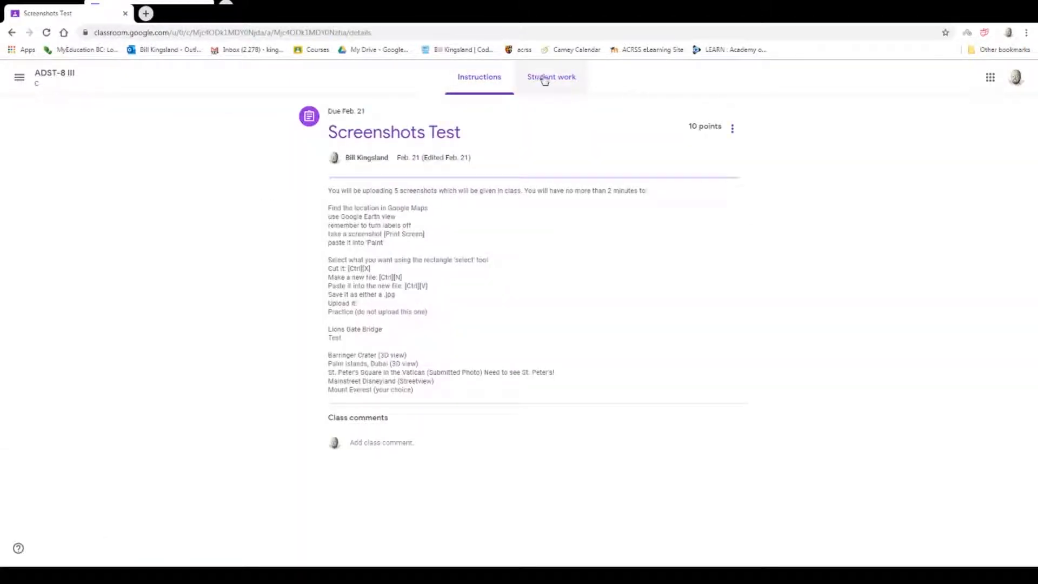
click(542, 79)
Reopen Screenshots Test from the class's classwork and view its instructions, student work and mark export options.
click(53, 74)
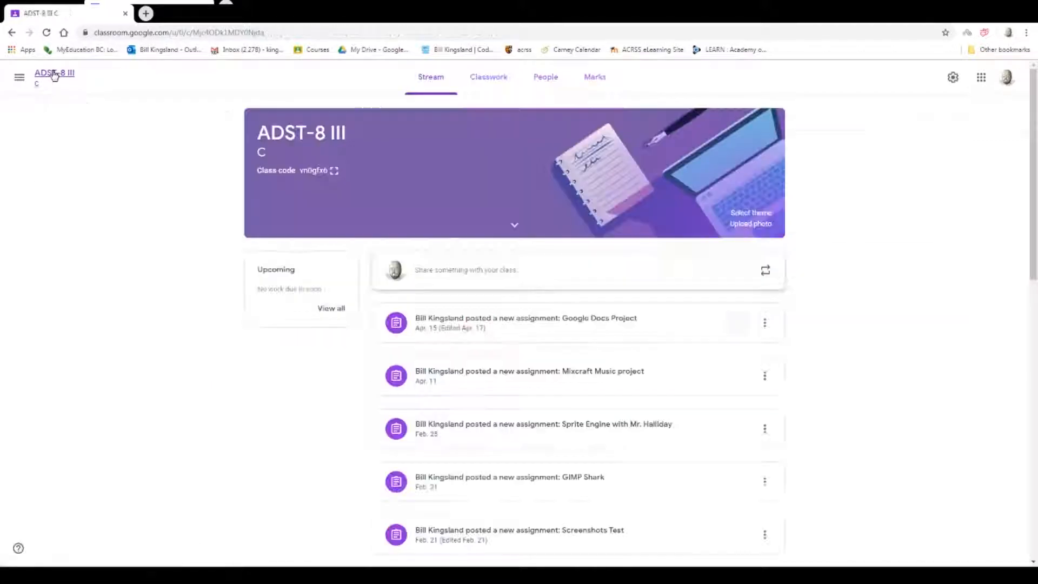
click(490, 82)
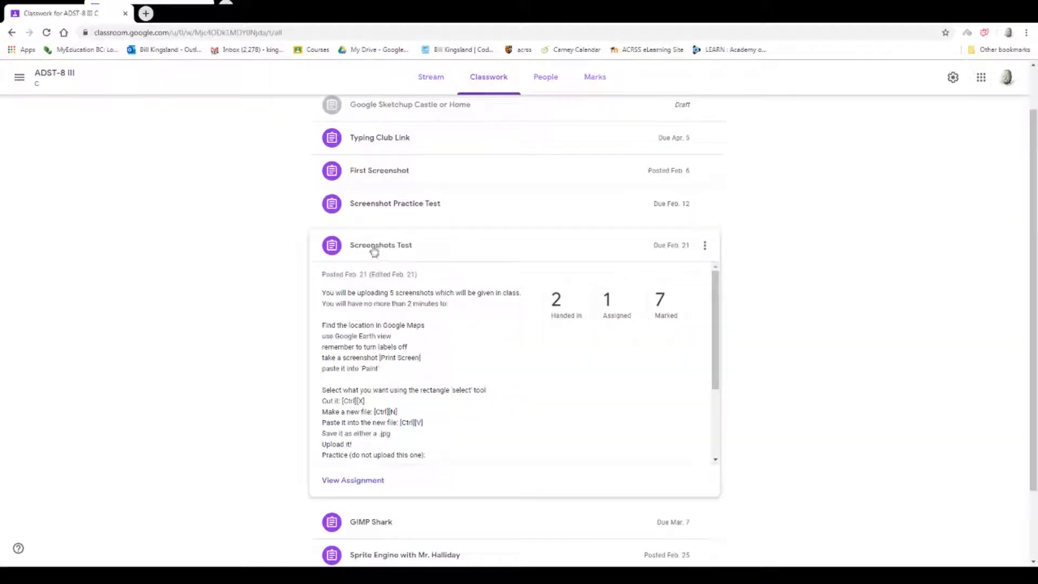
click(362, 482)
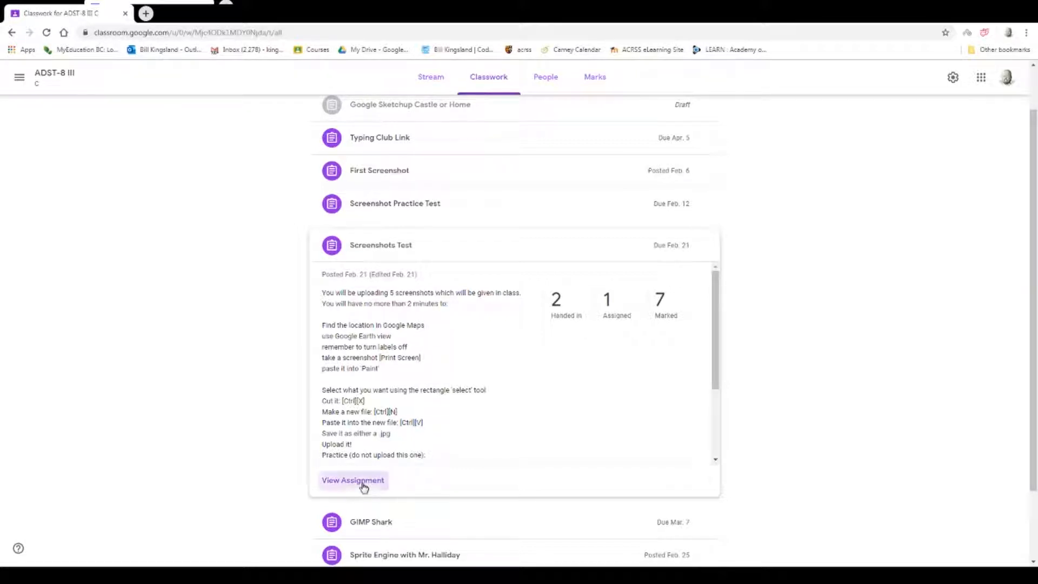
click(479, 81)
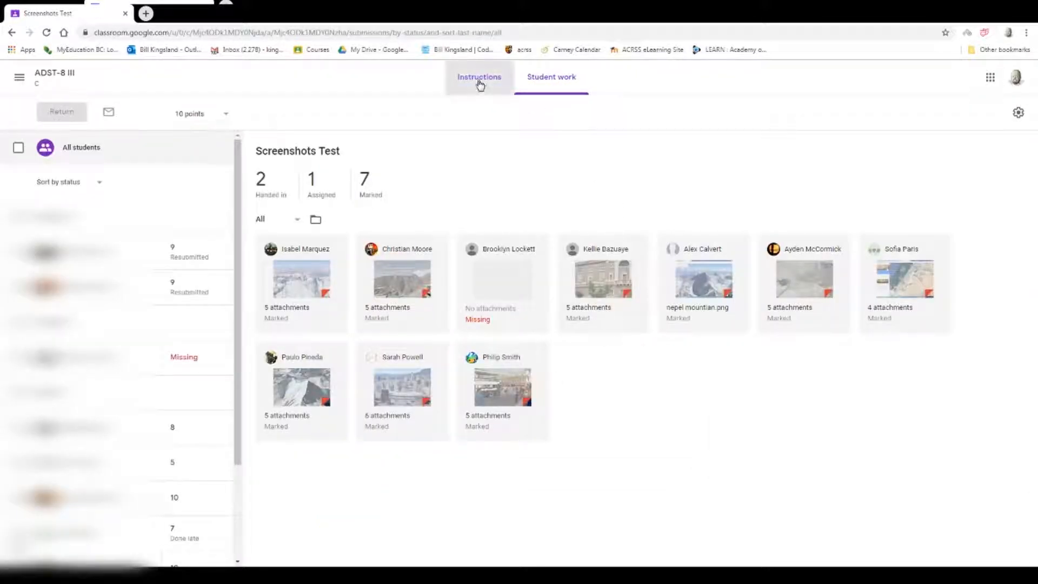
click(554, 82)
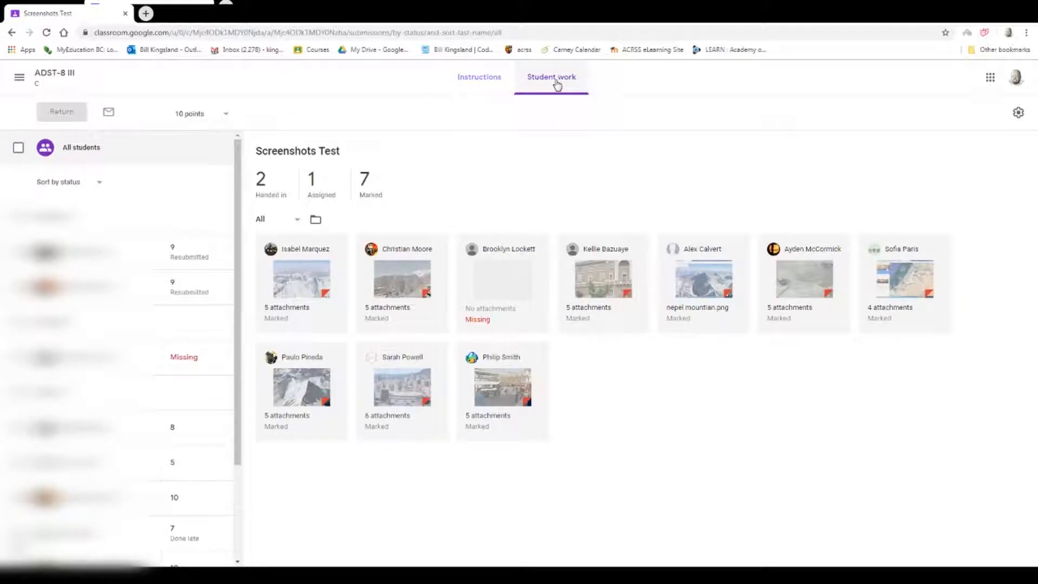
click(1018, 112)
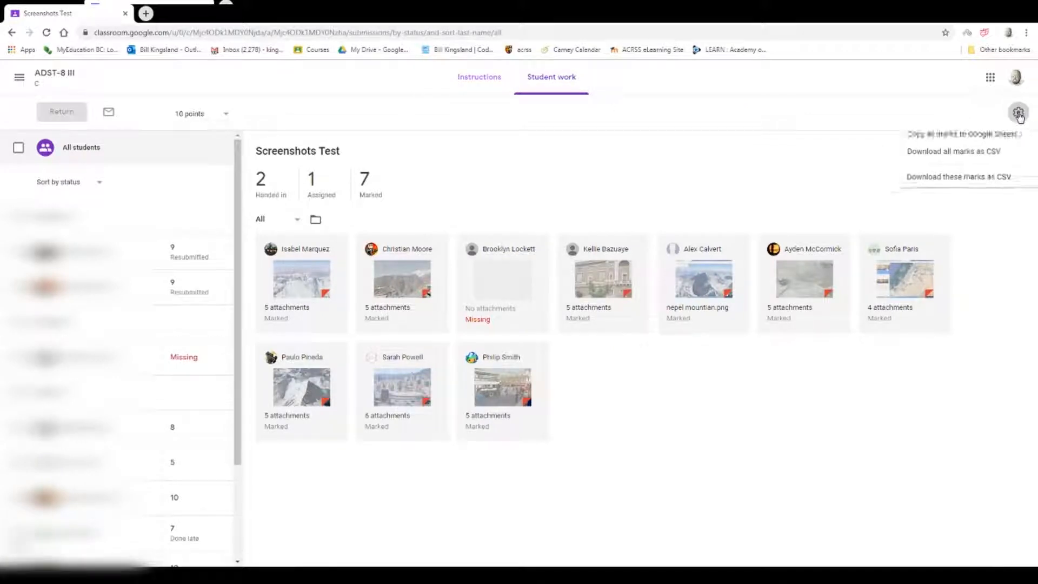
click(724, 126)
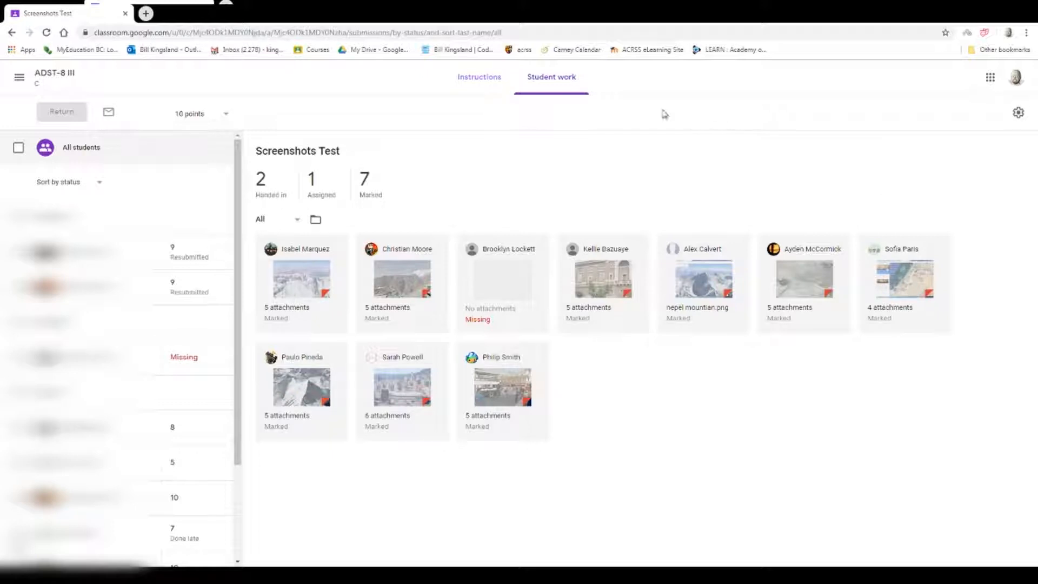
Open the class settings from the class marks and set the overall mark calculation to Weighted by category.
click(63, 75)
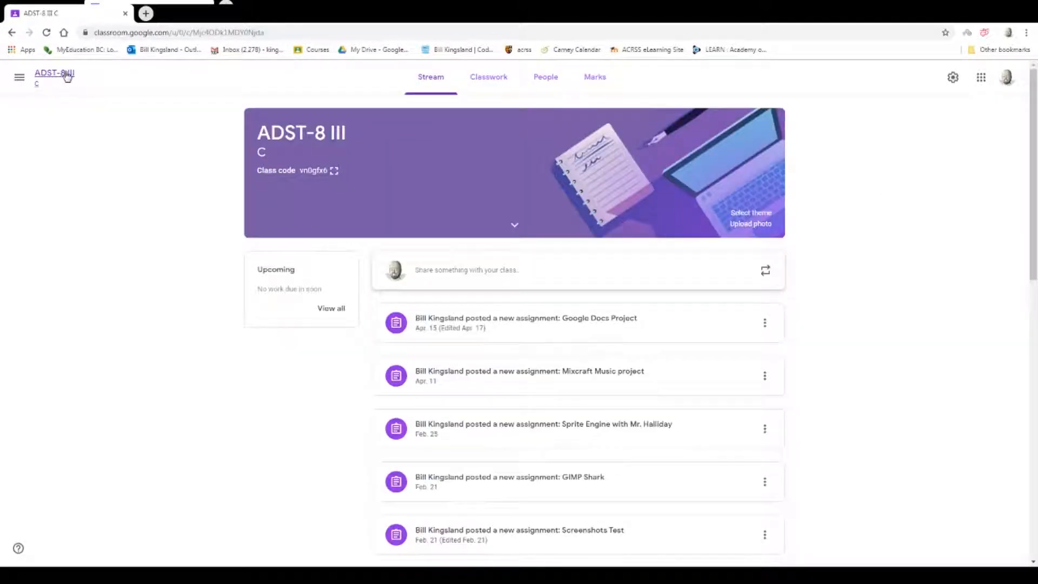
click(603, 81)
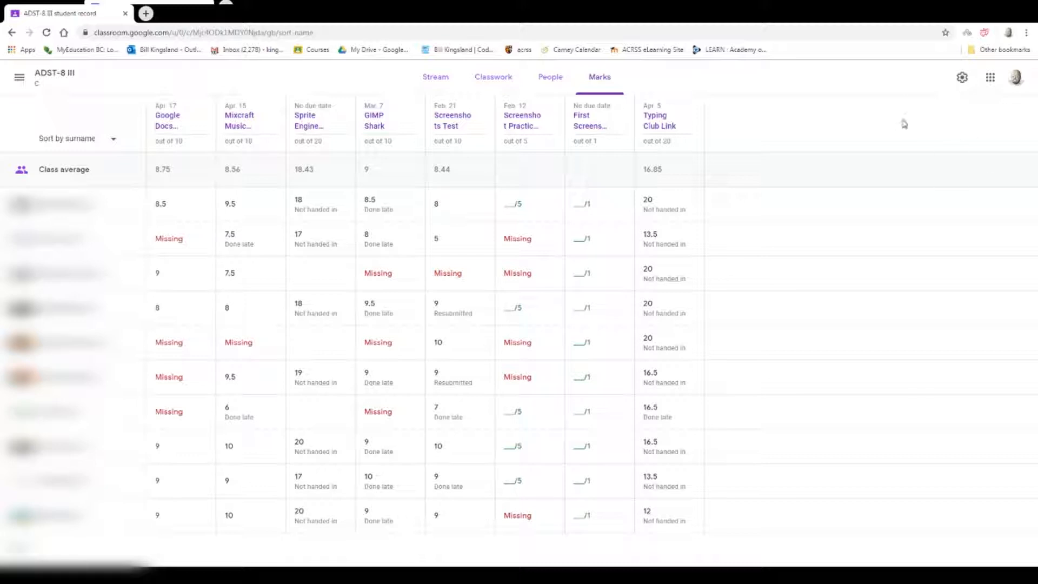
click(962, 79)
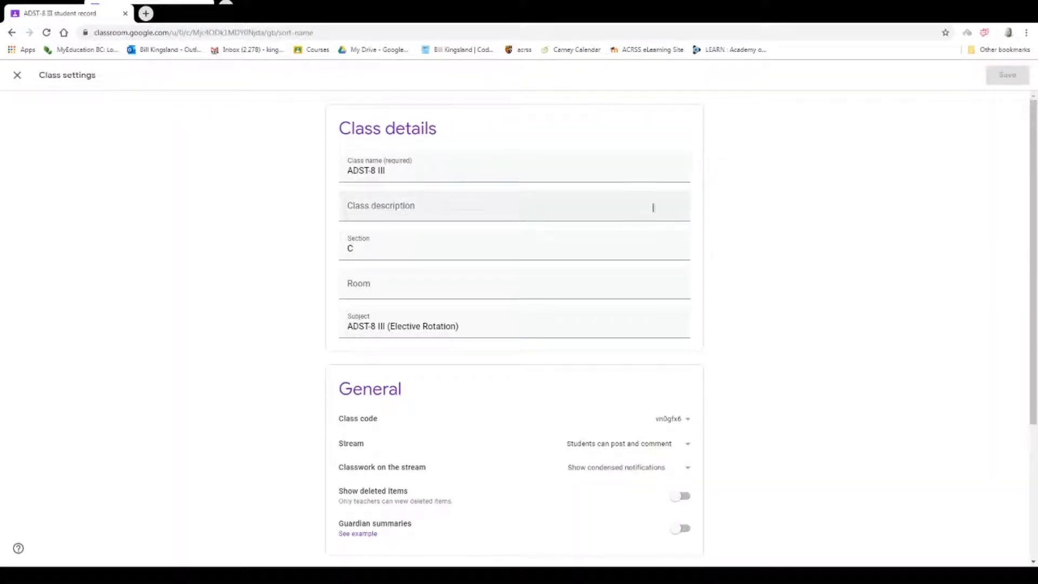
scroll(615, 214, down, 3)
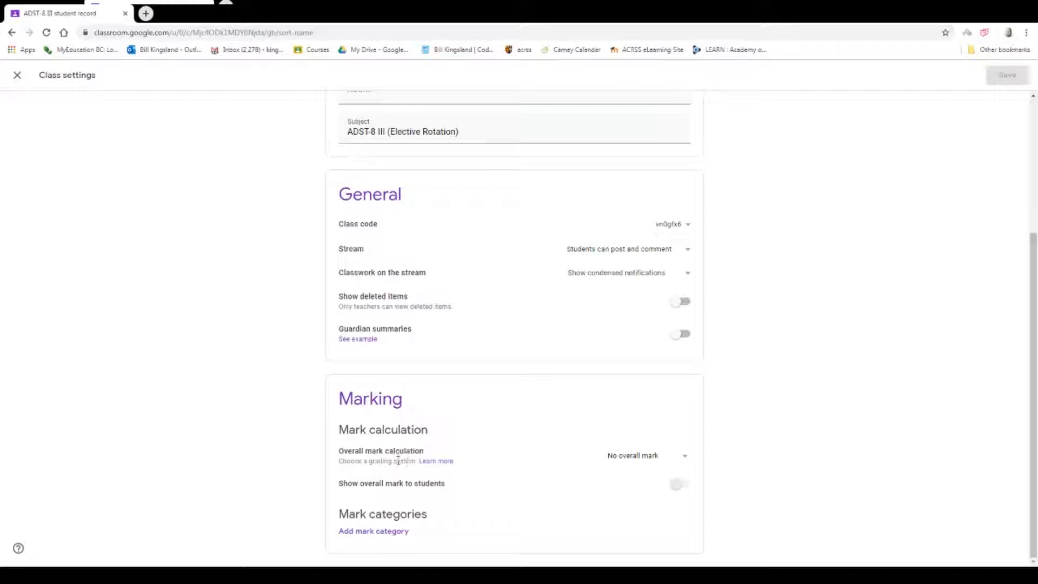
click(685, 459)
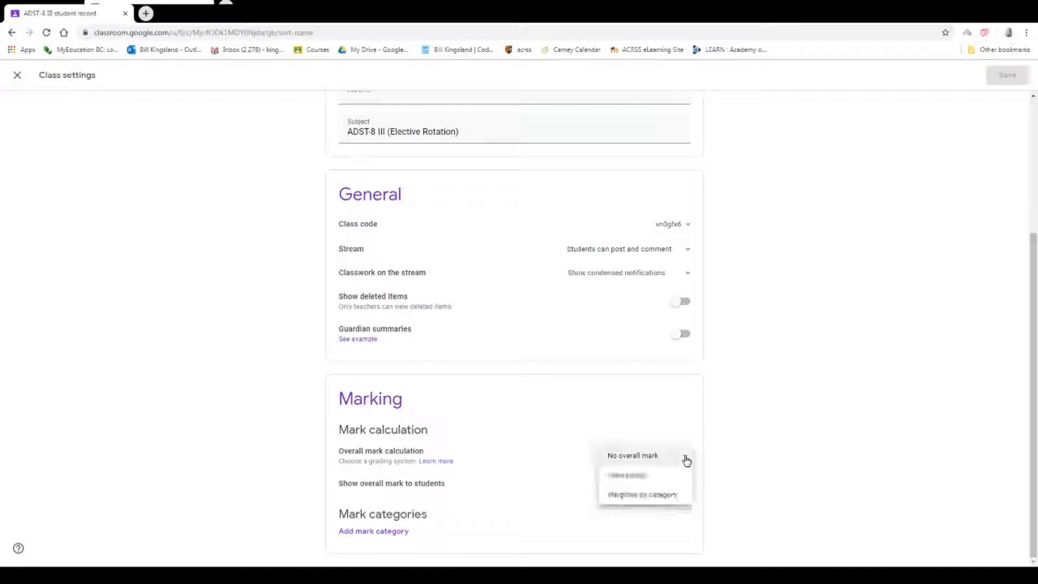
click(645, 501)
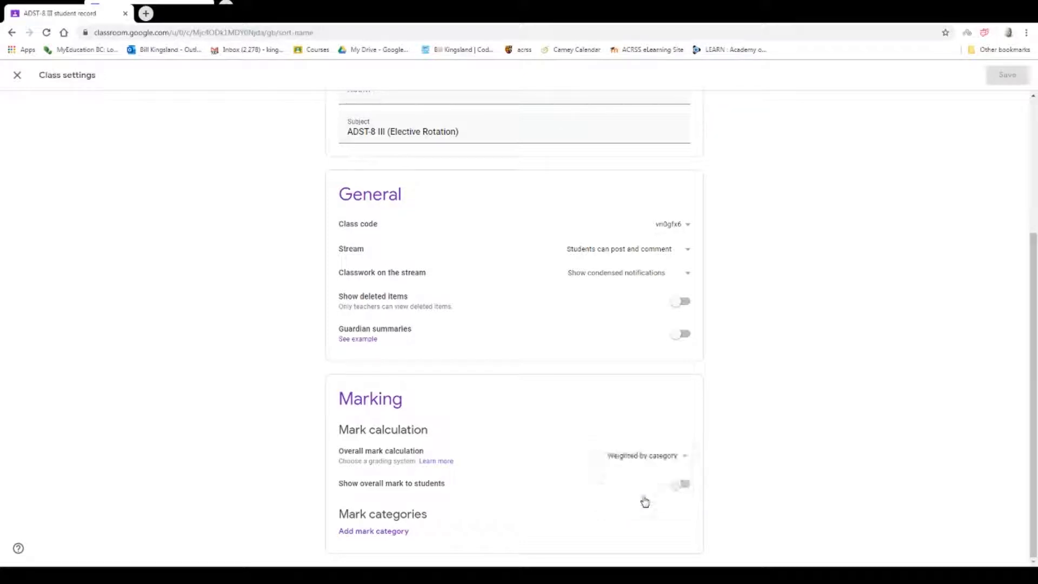
Set the overall mark calculation to Total points, toggle showing the overall mark to students, and save the class settings.
click(691, 458)
click(630, 435)
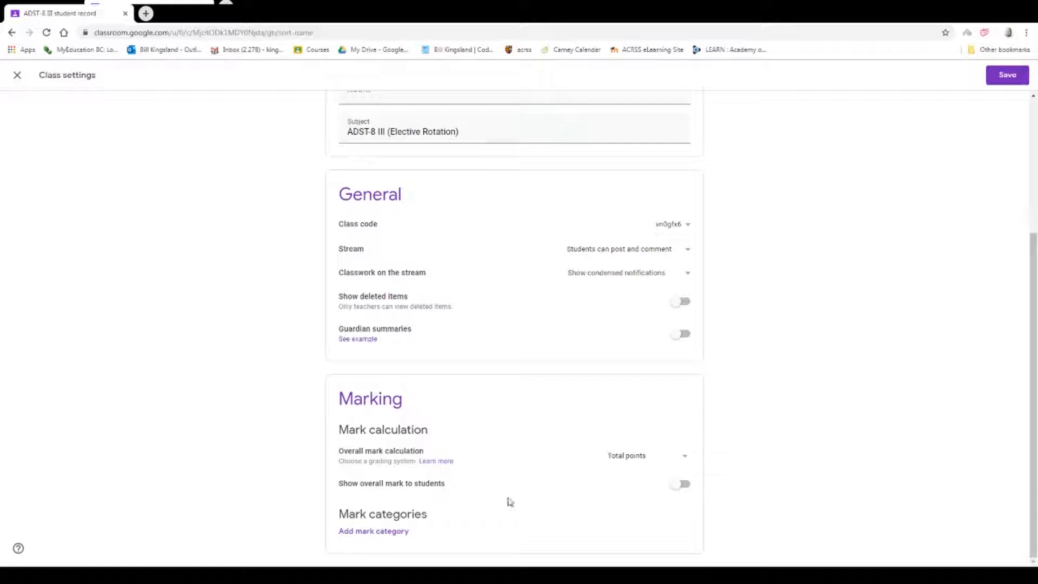
click(679, 484)
click(1009, 80)
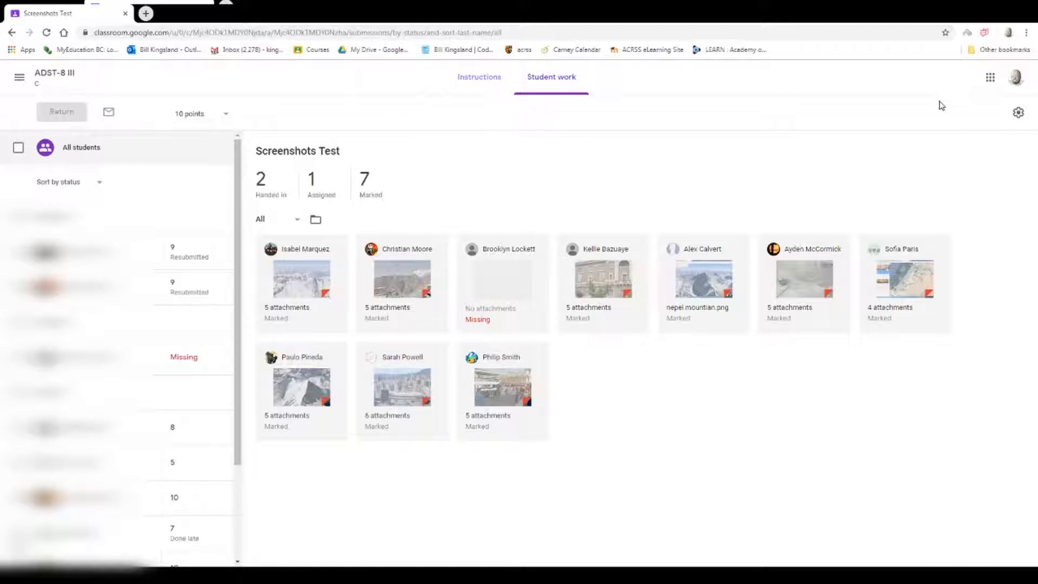
Copy all class marks to Google Sheets from the Screenshots Test student work.
click(1018, 114)
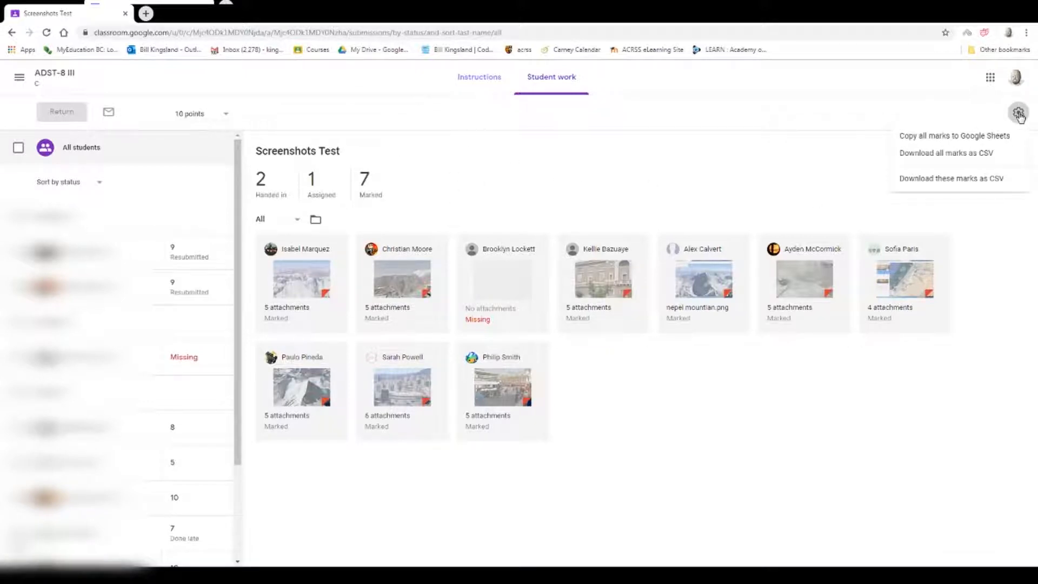
click(946, 136)
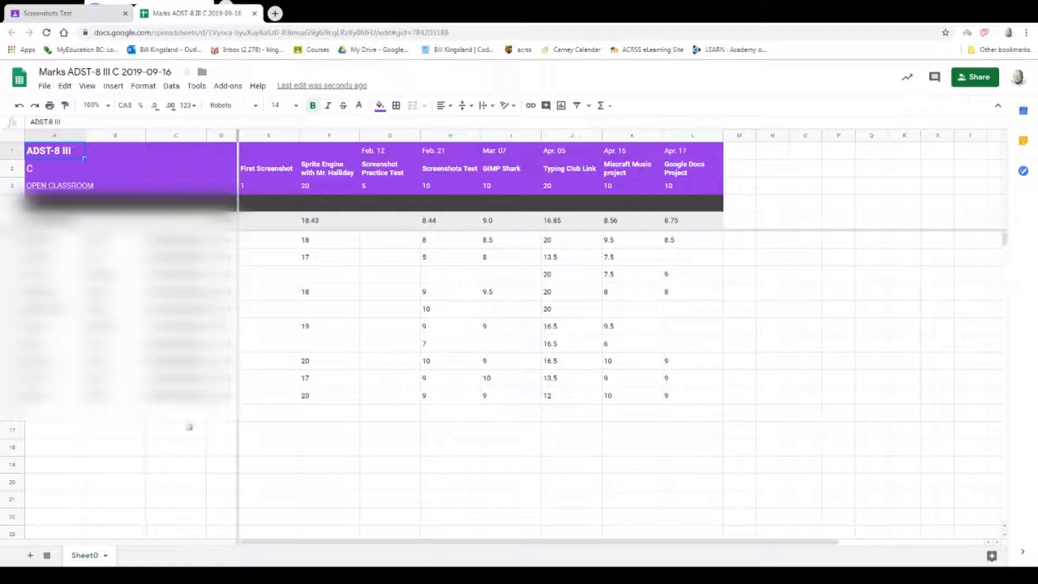
Enter "name 1" in cell A16 below the student list and fill the series down to "name 32" in A47.
click(60, 417)
text(name 1)
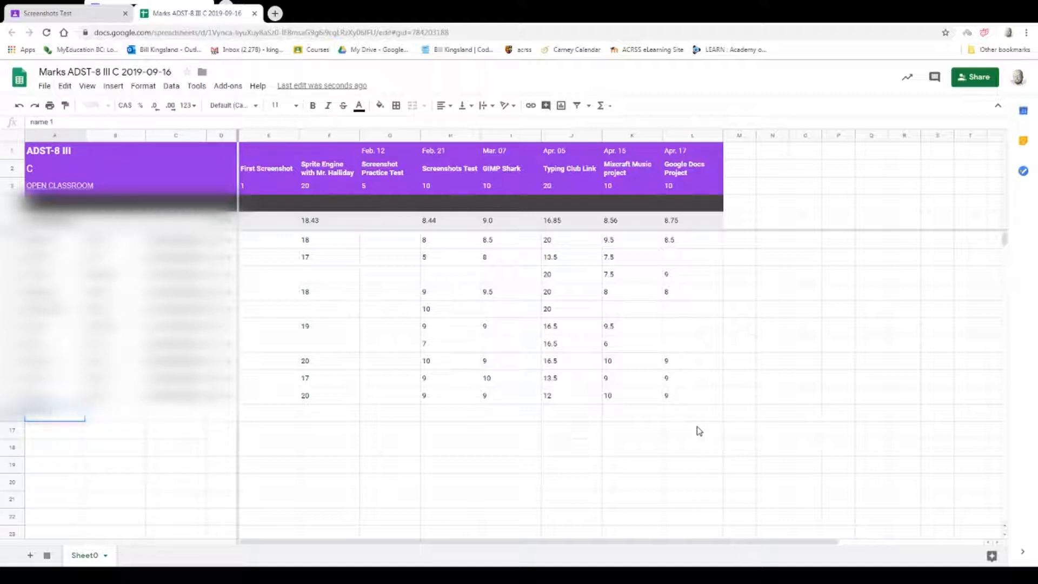
key(Return)
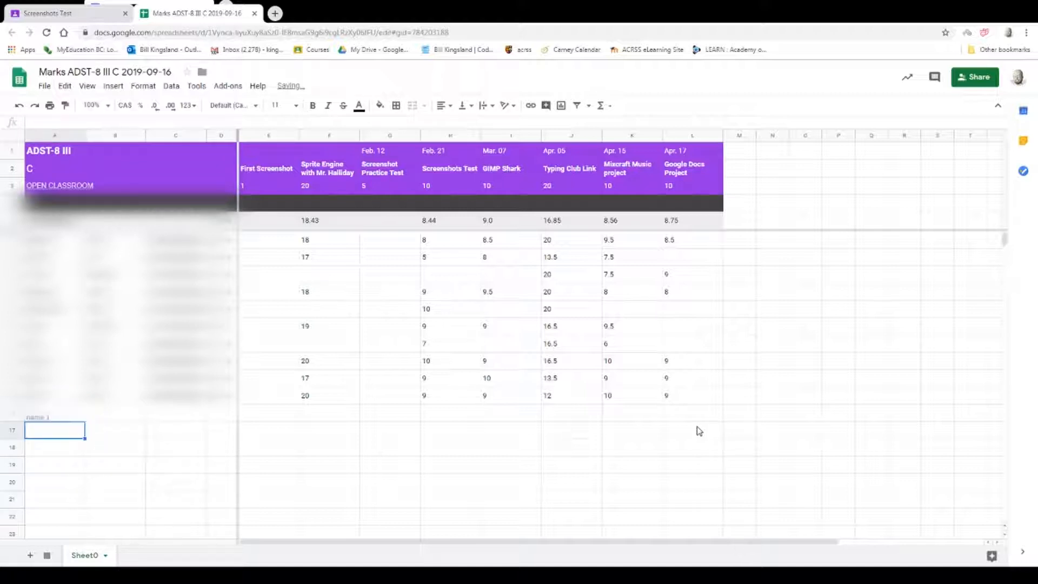
click(73, 417)
drag(81, 473, 96, 501)
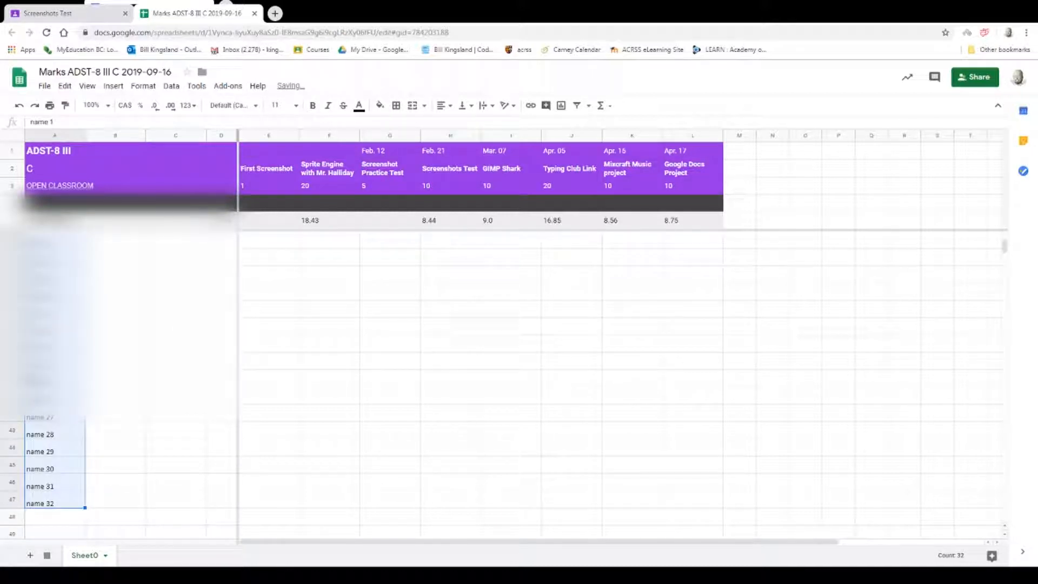
scroll(93, 385, up, 6)
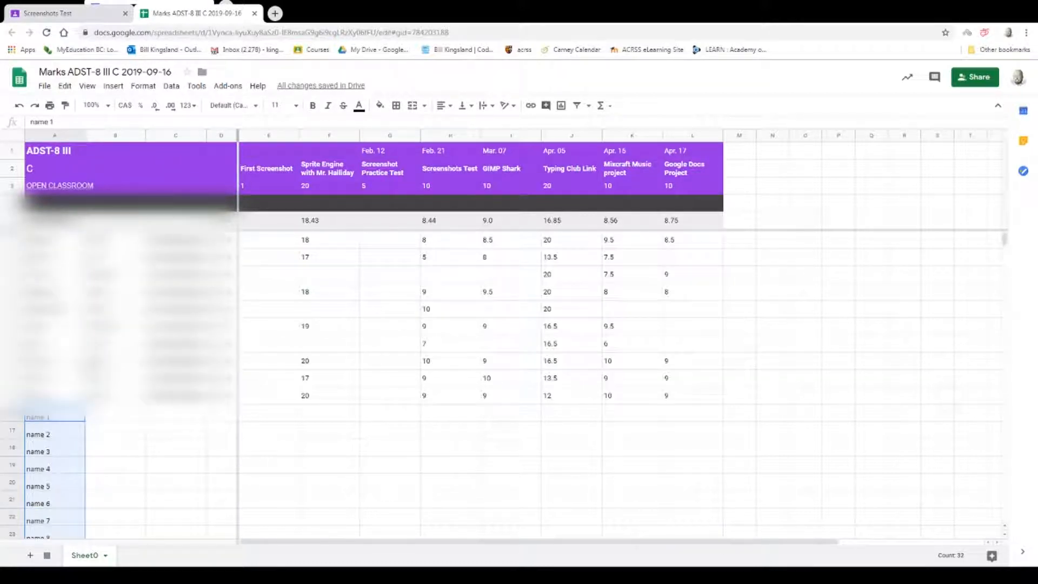
Enter 1 in cell M1 beside the assignment headers and fill it across row 1 to Z1.
click(745, 156)
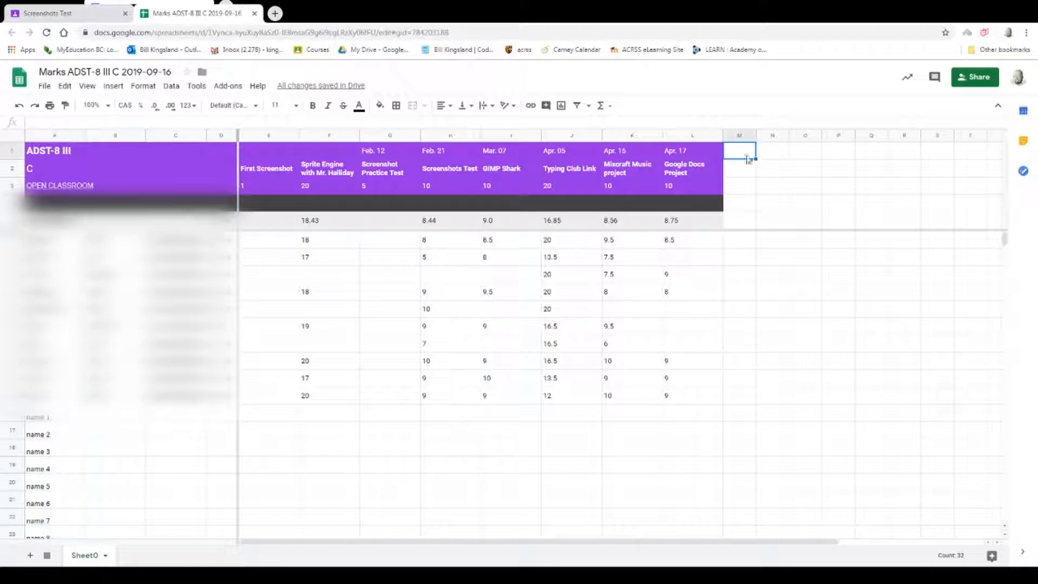
text(1)
key(Return)
click(736, 136)
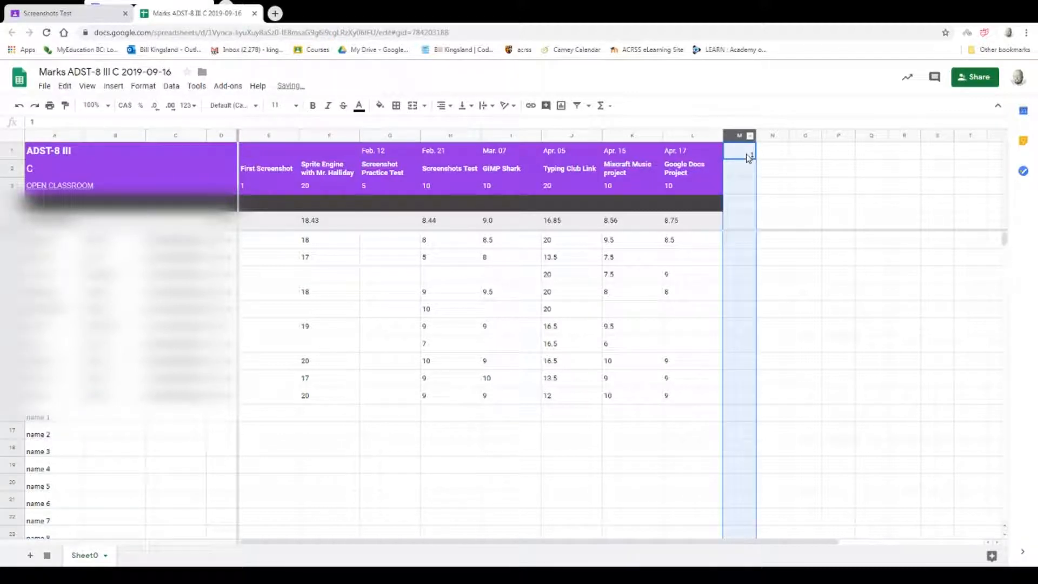
click(750, 154)
drag(755, 159, 917, 186)
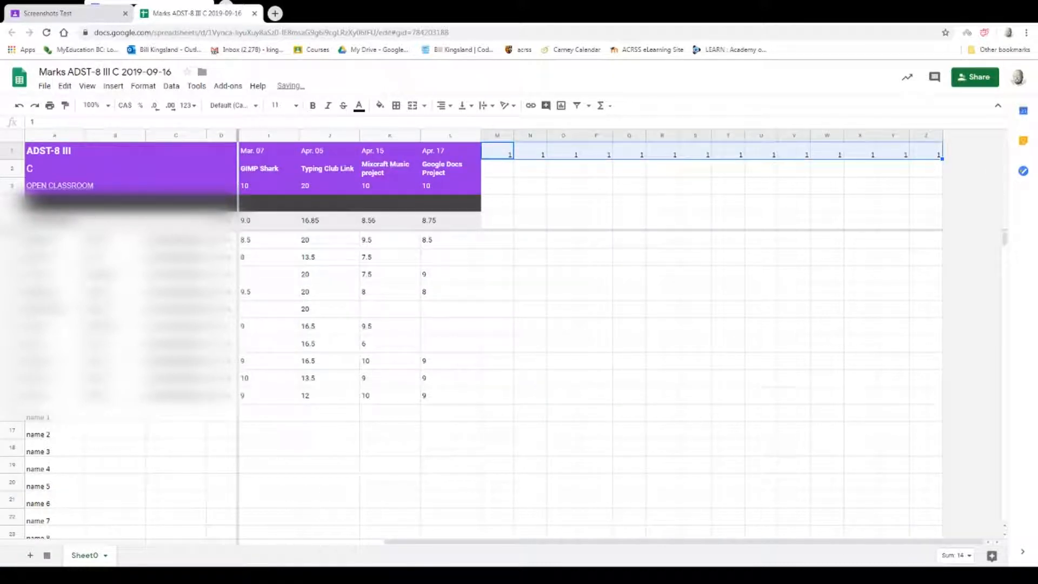
Check how the frozen header rows and student columns behave across to column Z and down to name 32.
drag(740, 542, 541, 542)
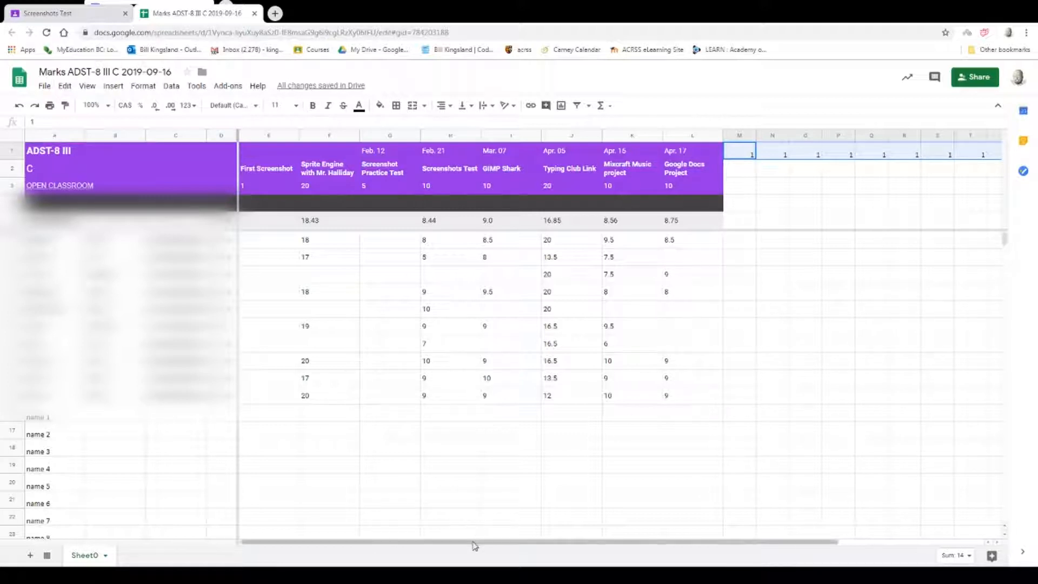
drag(475, 542, 641, 541)
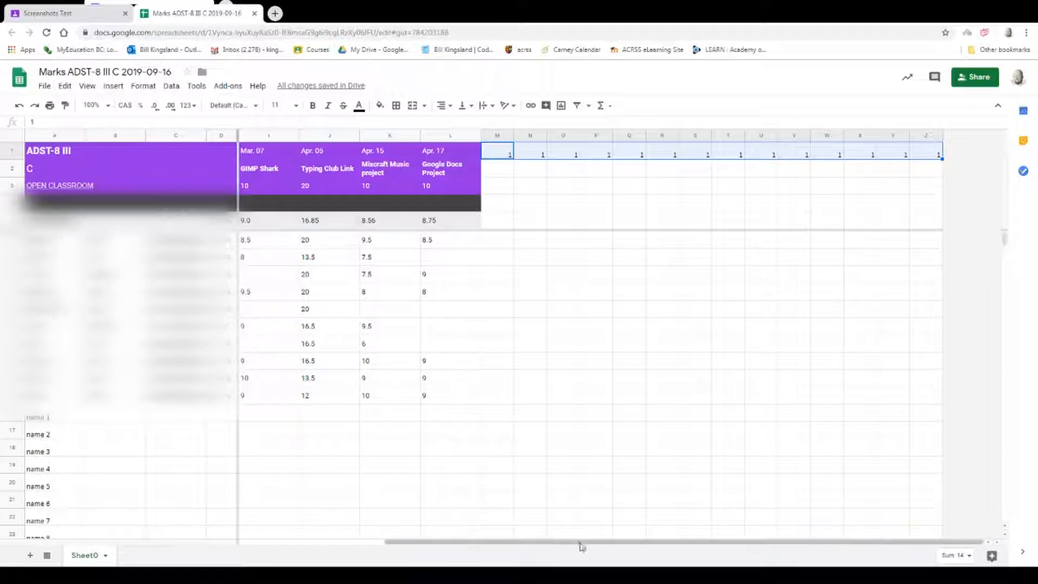
drag(581, 542, 434, 543)
scroll(83, 342, down, 10)
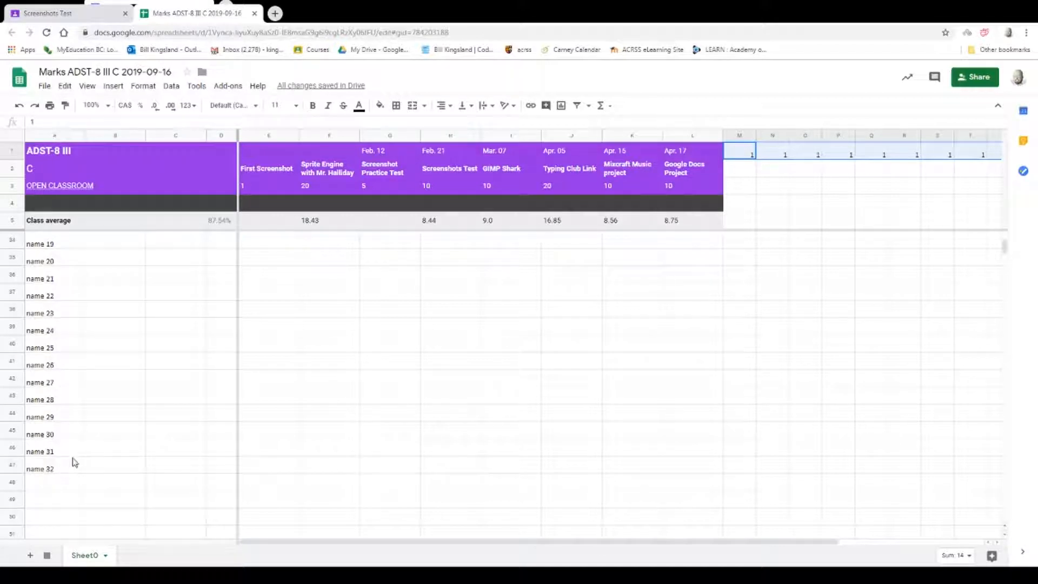
scroll(55, 474, down, 2)
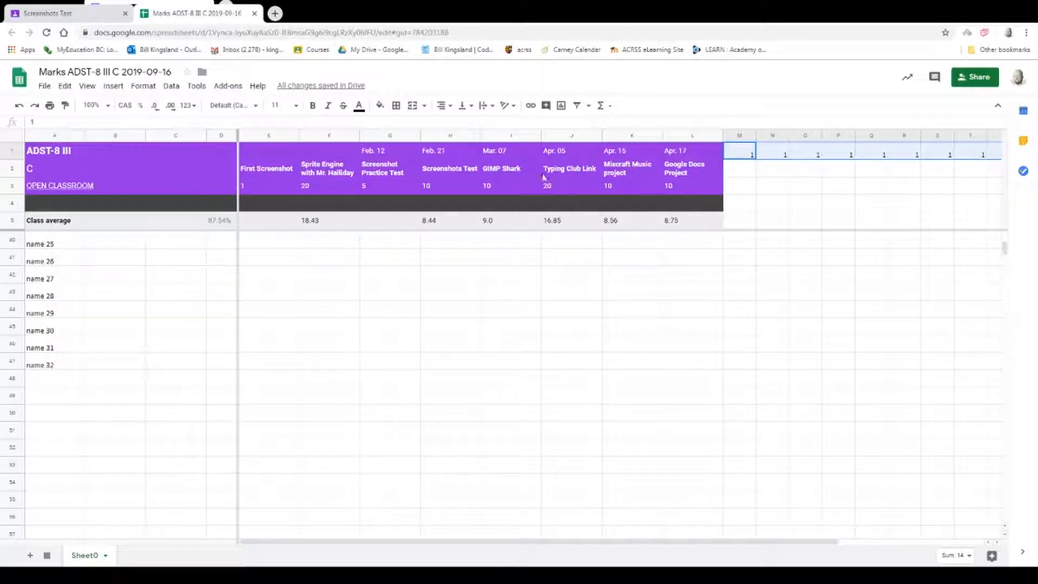
scroll(346, 351, up, 12)
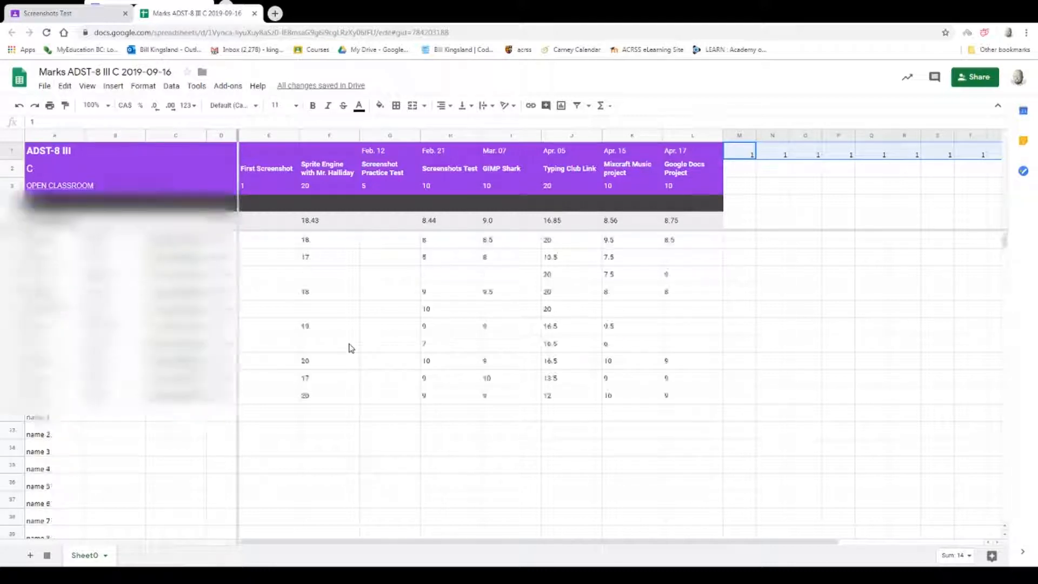
Add a new sheet, enter "assignment 1" in B1 and fill the series across to "assignment 25" in Z1.
click(31, 555)
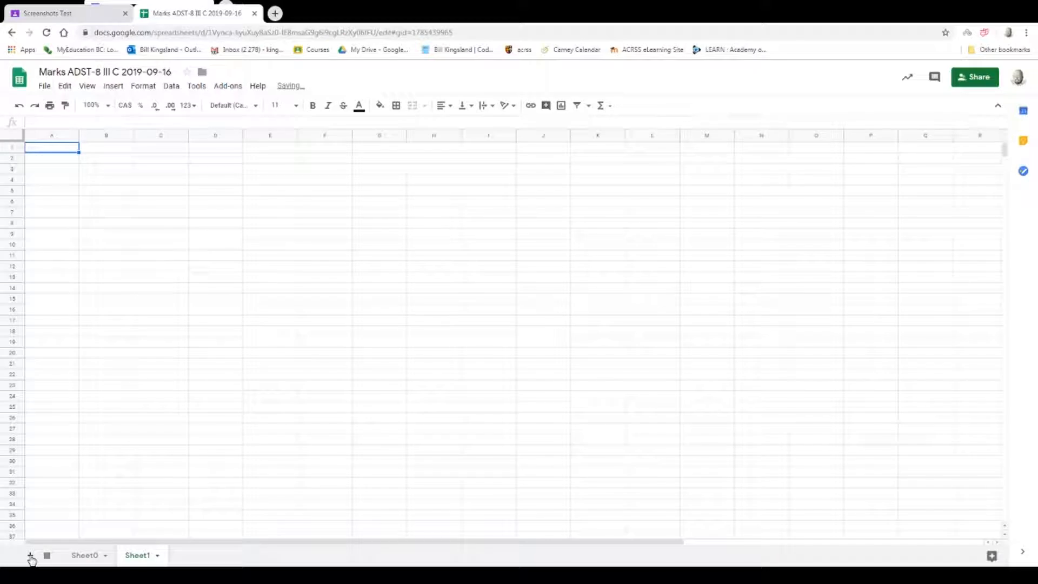
click(104, 147)
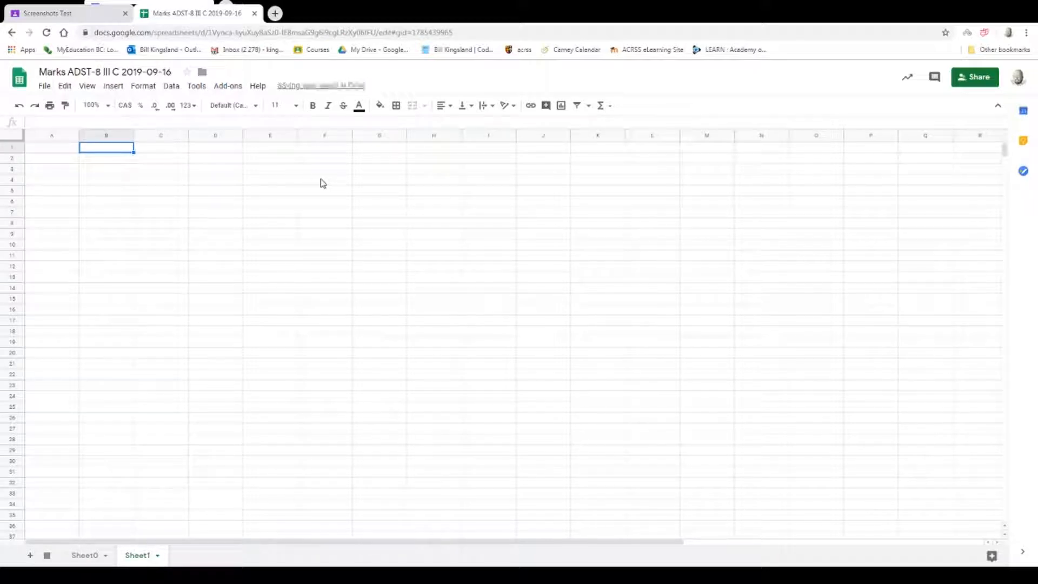
text(assignment 1)
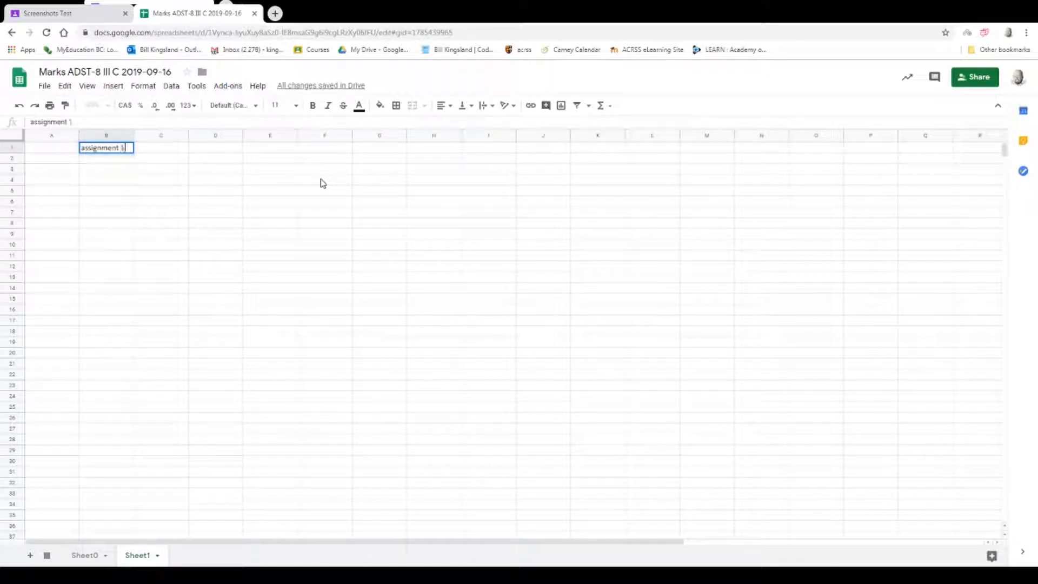
key(Return)
click(119, 151)
drag(133, 153, 809, 206)
drag(513, 541, 118, 359)
Enter "name 1" in A2 and fill the series down column A to "name 64" in A65.
click(53, 159)
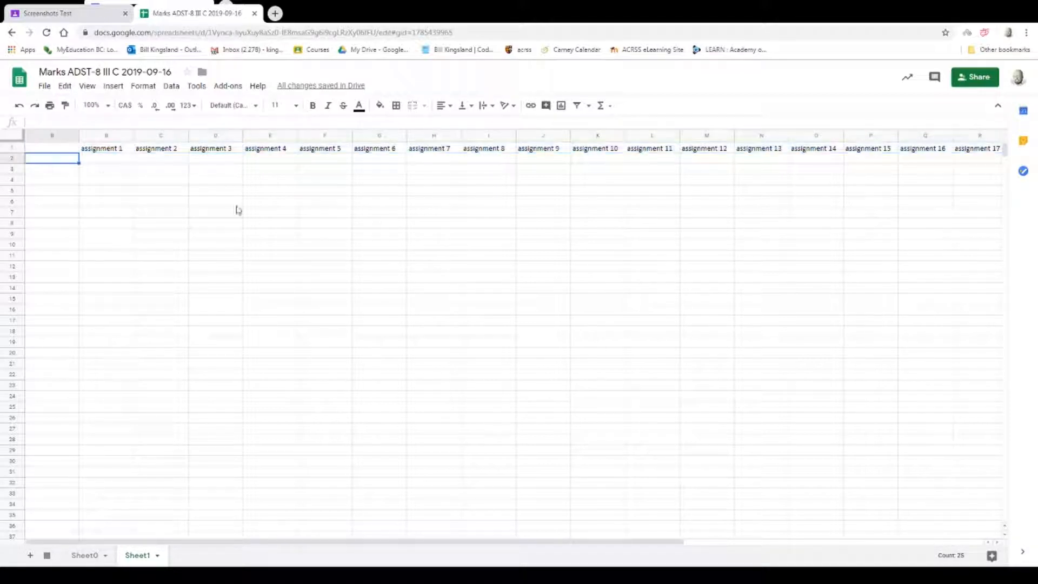
text(name 1)
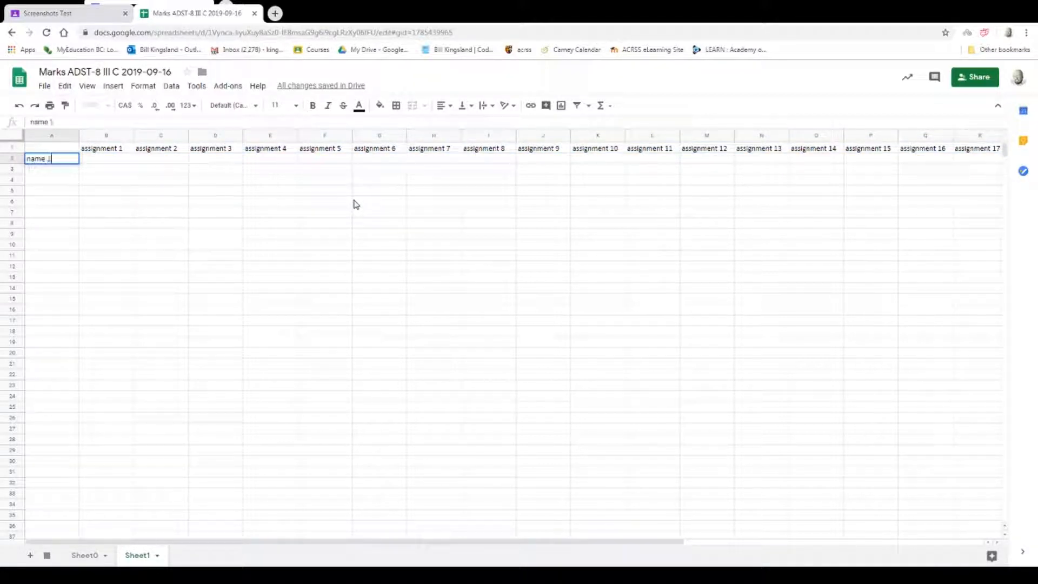
key(Return)
click(73, 162)
drag(80, 162, 106, 532)
drag(272, 351, 273, 350)
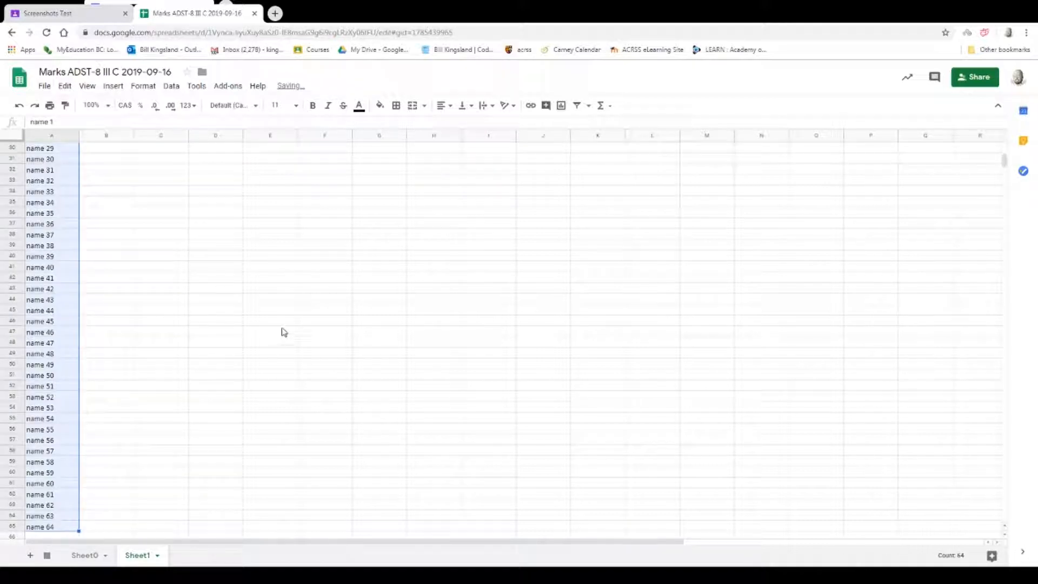
click(273, 312)
scroll(270, 297, up, 10)
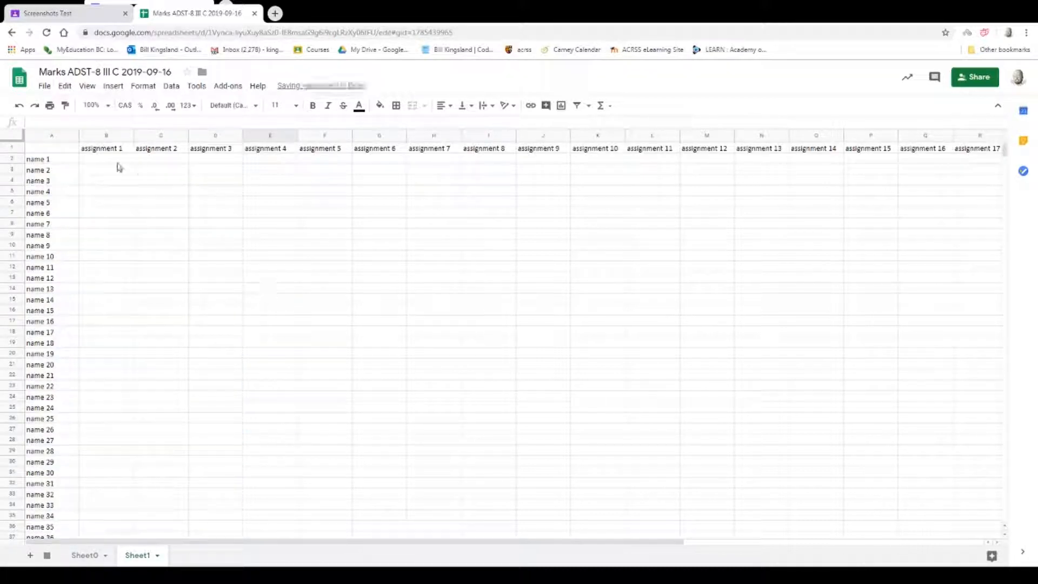
Freeze the first row and the first column of Sheet1.
click(86, 88)
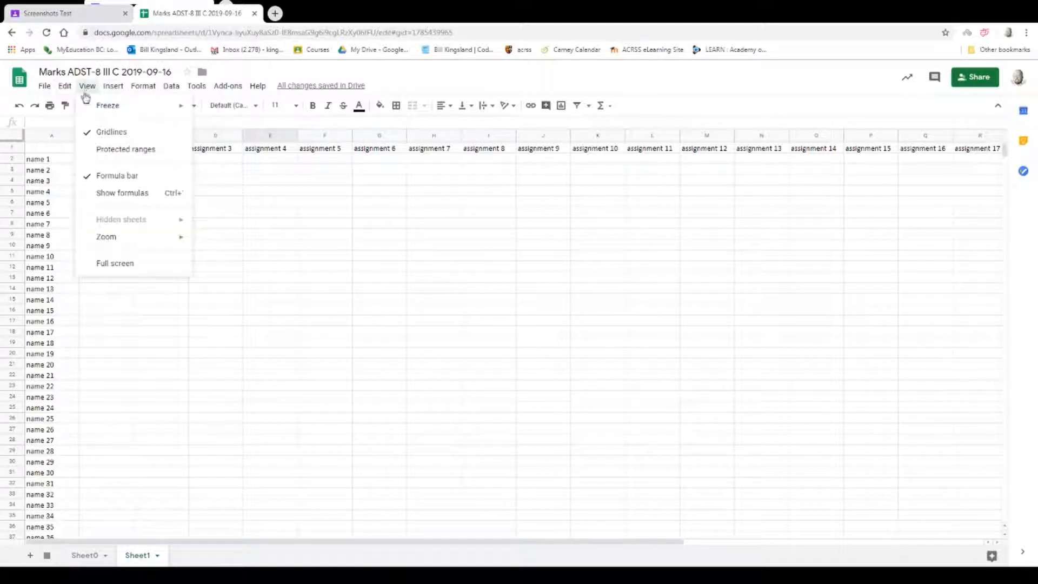
mouse_move(144, 106)
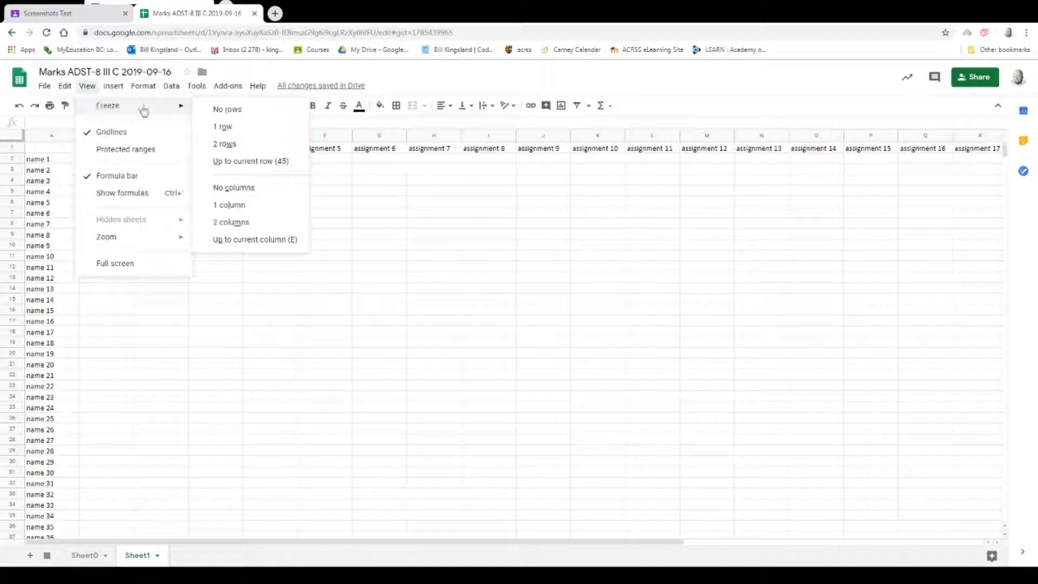
click(243, 131)
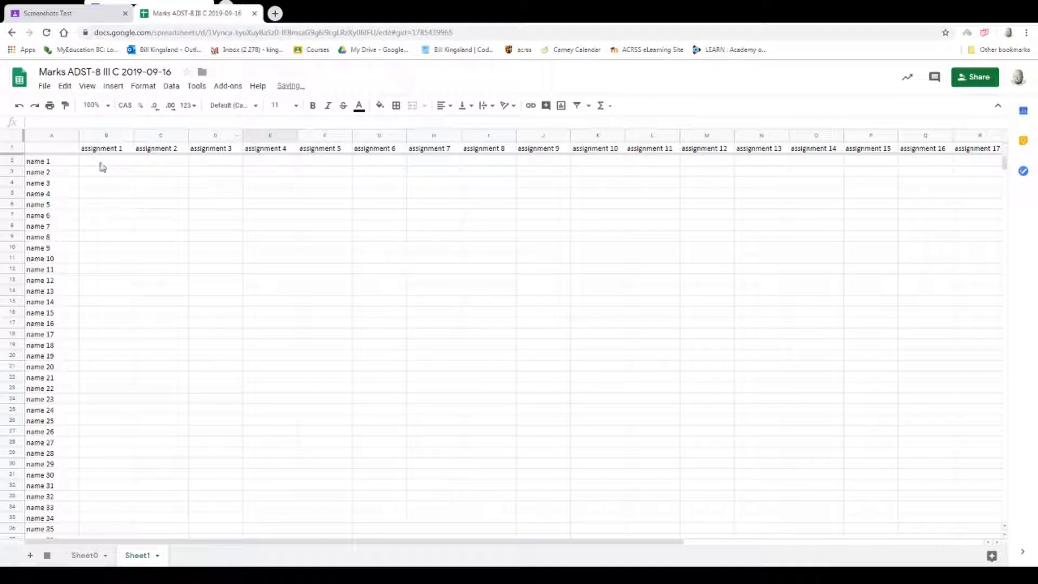
click(87, 85)
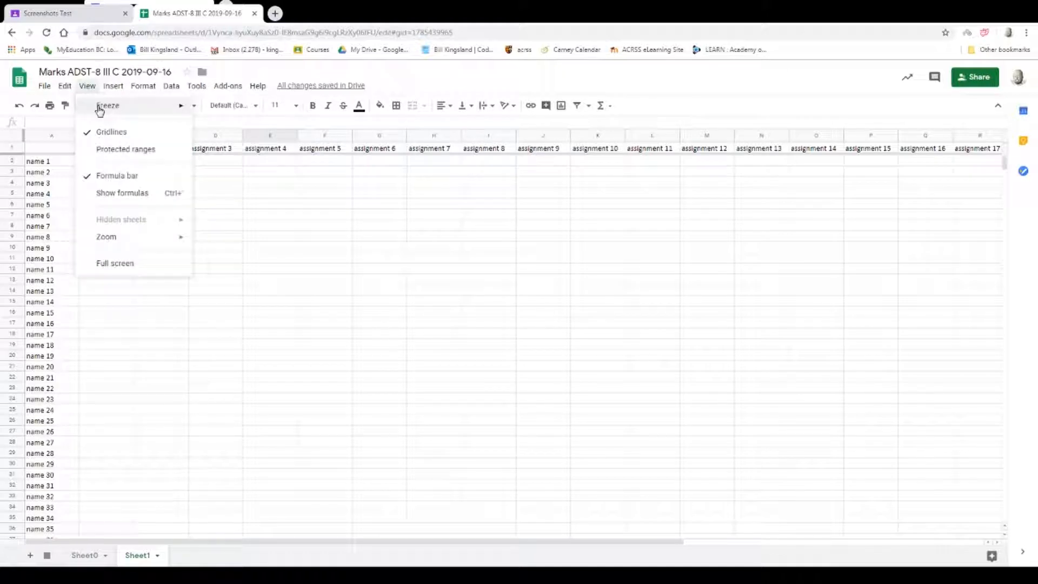
mouse_move(100, 112)
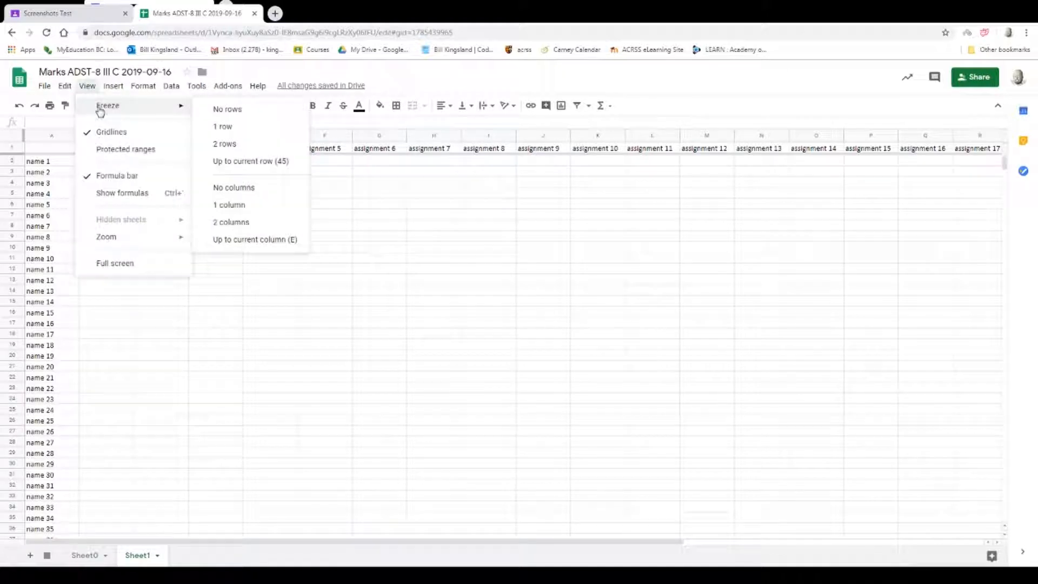
click(245, 211)
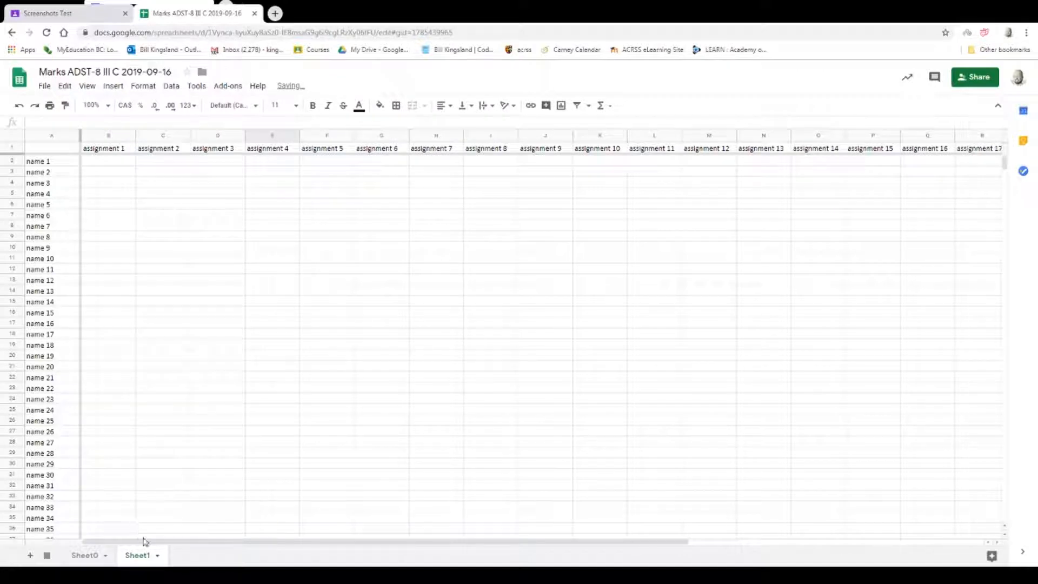
Check the frozen assignment row and name column across to assignment 25 and down to name 64.
drag(146, 543, 438, 535)
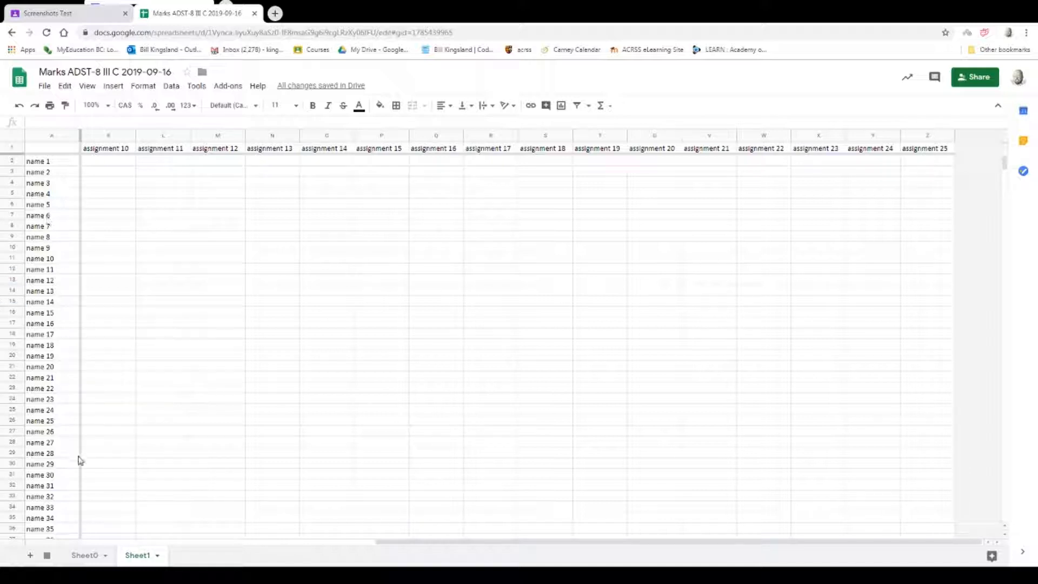
scroll(219, 324, down, 5)
scroll(216, 325, down, 8)
scroll(135, 347, down, 4)
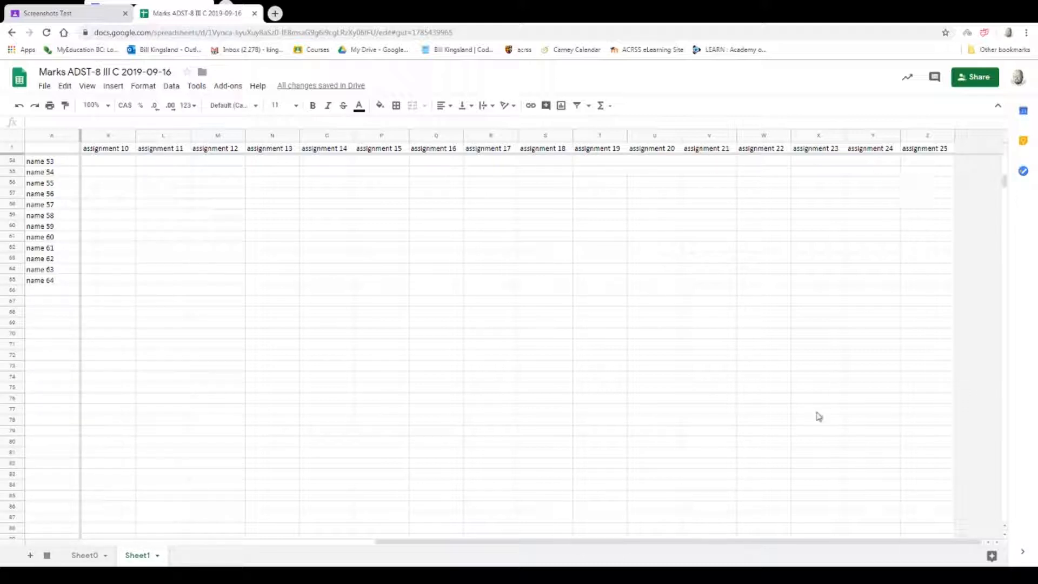
drag(701, 543, 343, 521)
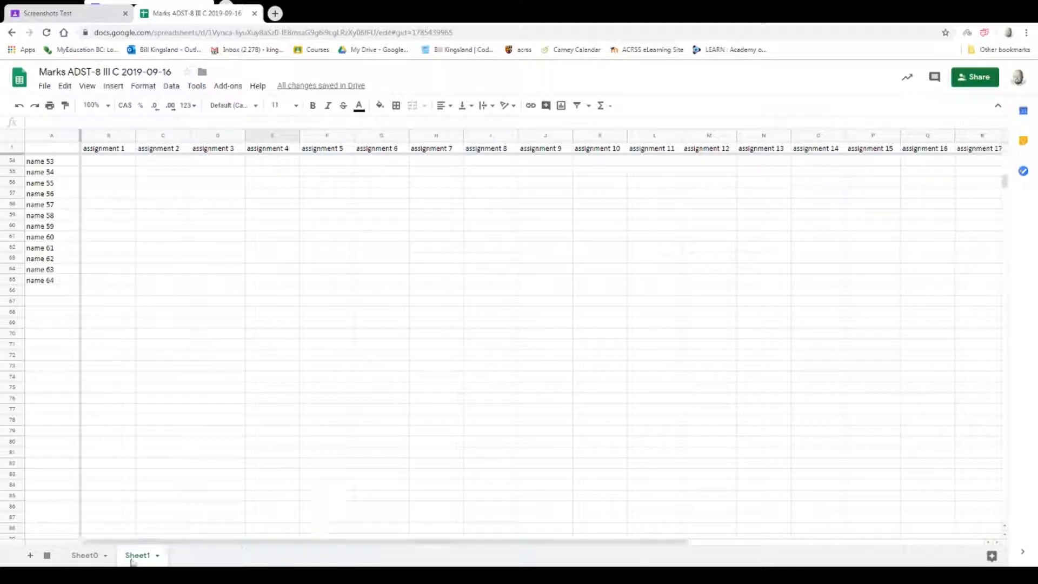
Return to Sheet0 and inspect the blank marks in rows 8 and 10 and the overall mark formulas in D6, D8 and D10.
click(82, 556)
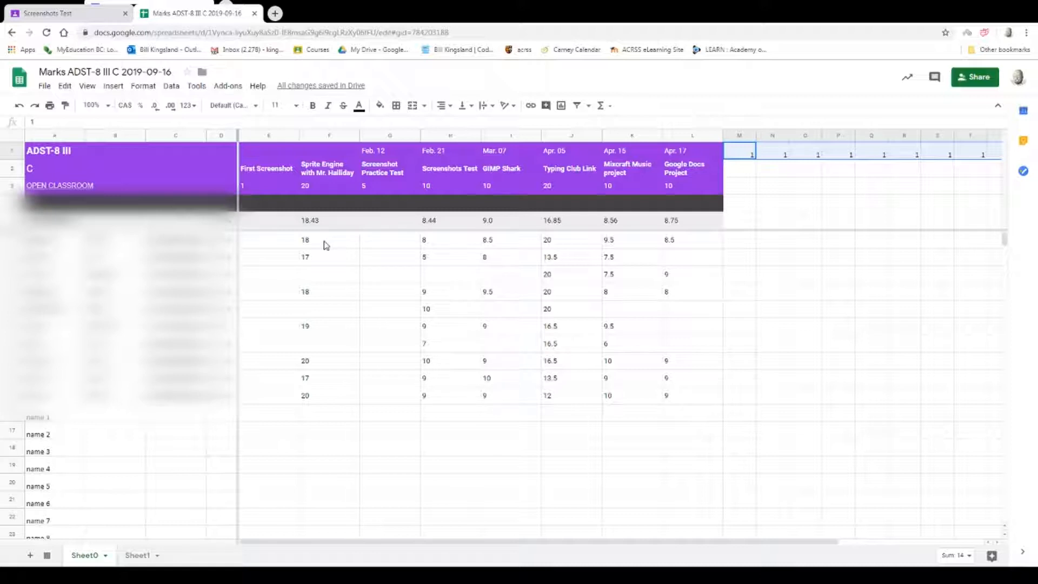
click(497, 277)
click(441, 281)
click(508, 312)
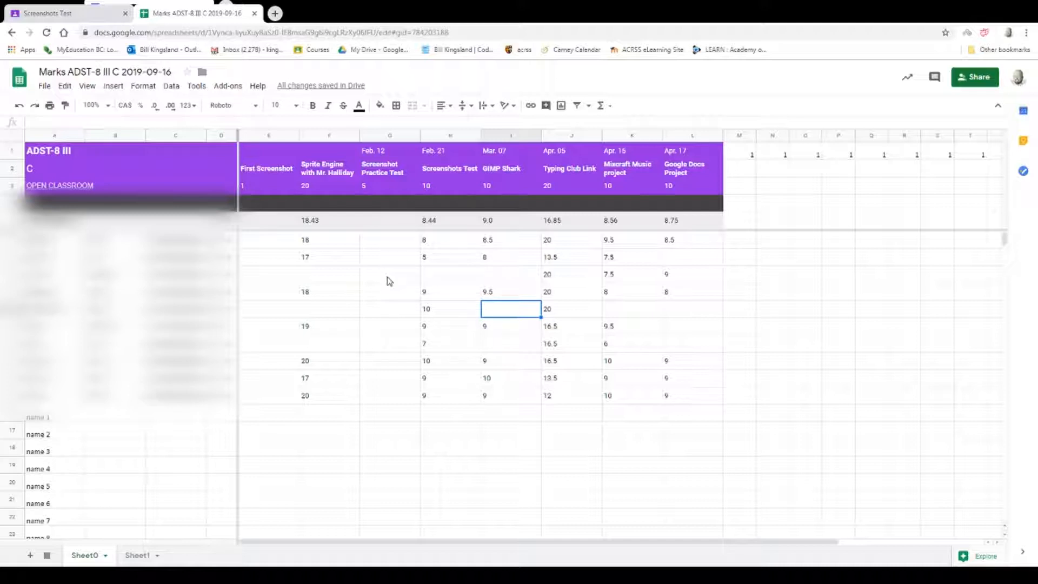
click(227, 243)
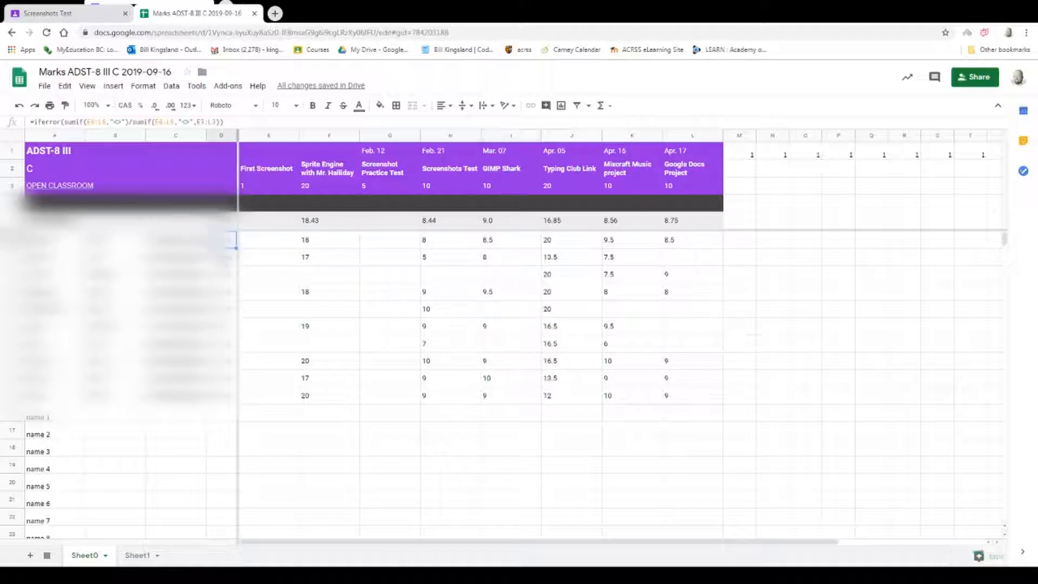
click(232, 274)
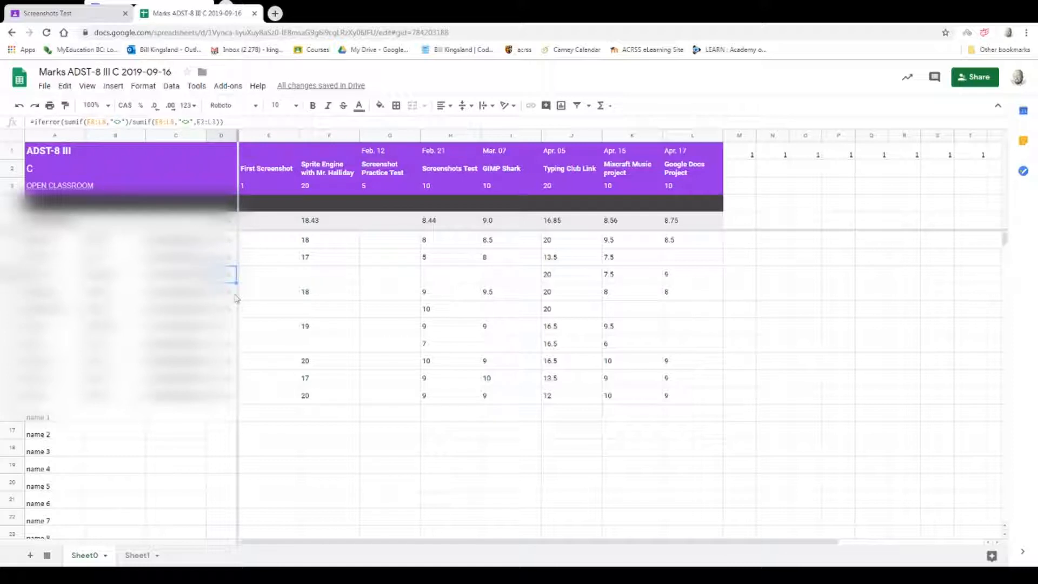
click(228, 310)
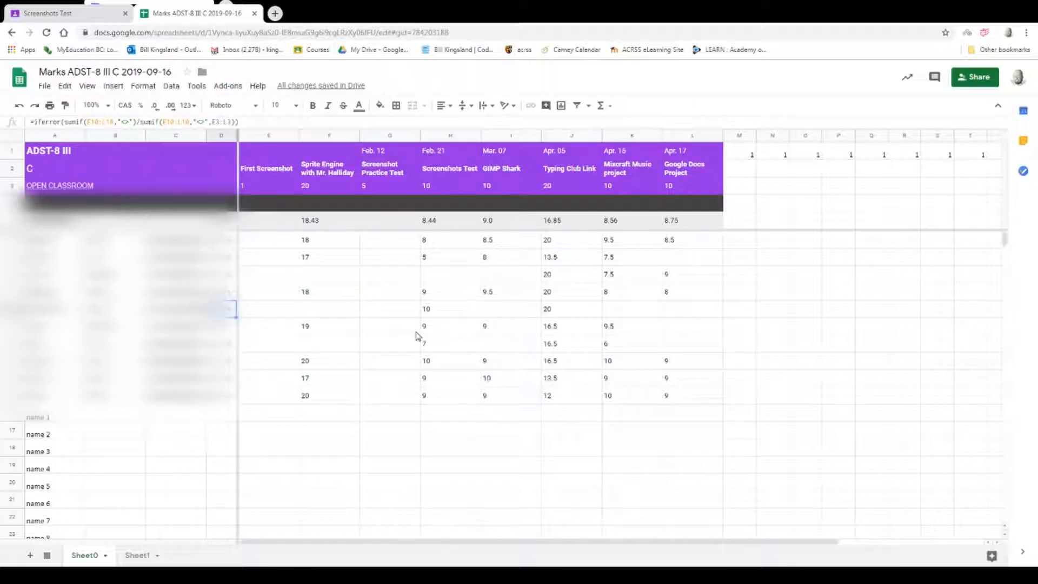
Examine the blank and entered assignment marks in row 10, the missing mark in F8 and the empty cell M6.
click(488, 312)
click(615, 312)
click(681, 314)
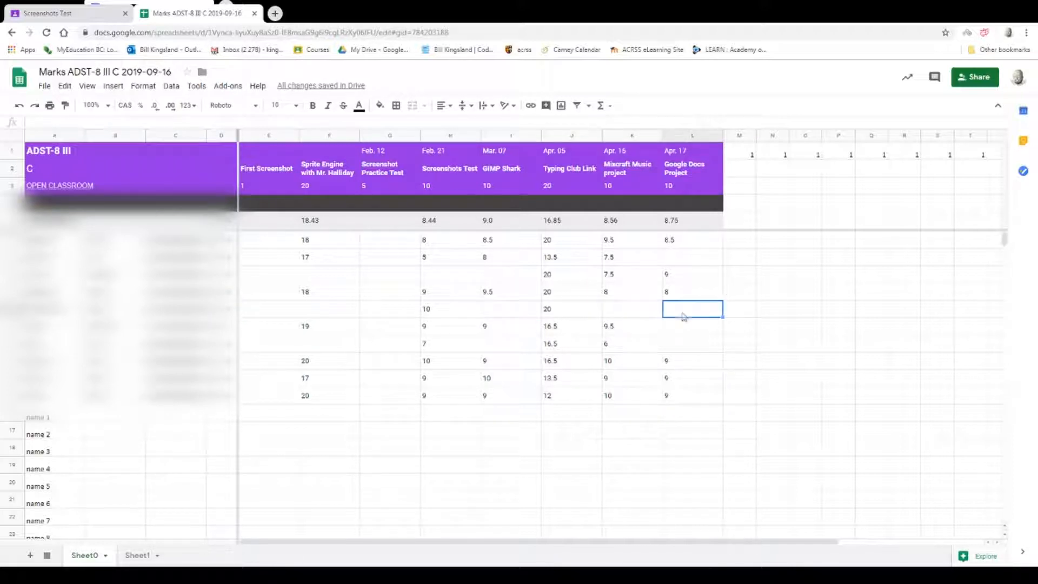
click(428, 314)
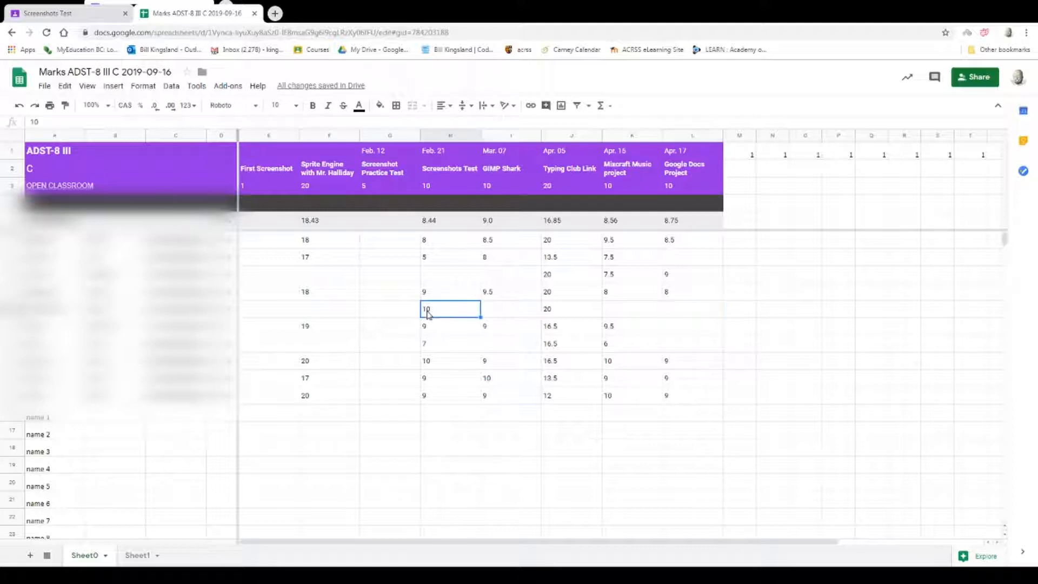
click(566, 316)
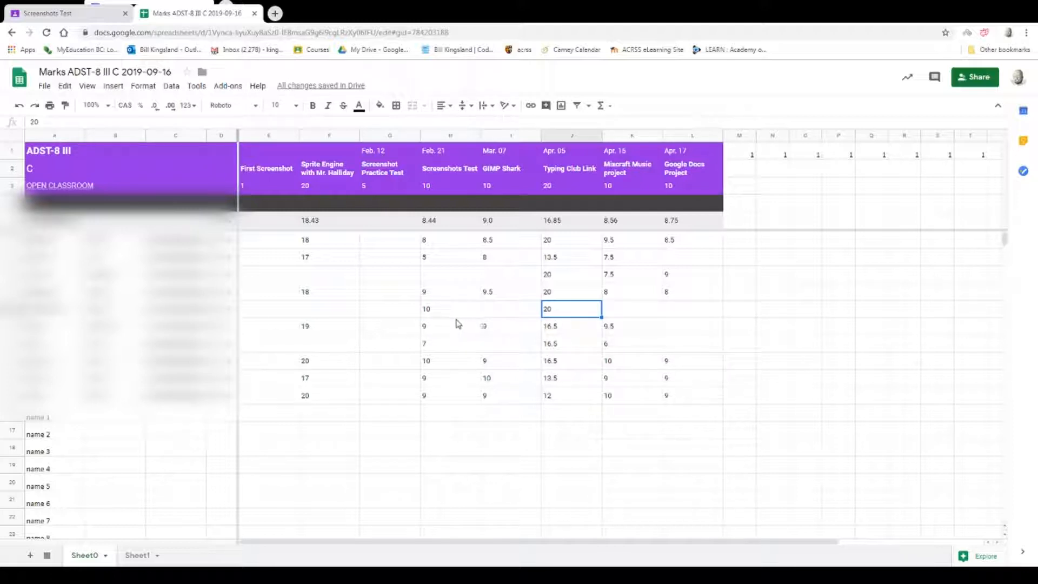
click(728, 241)
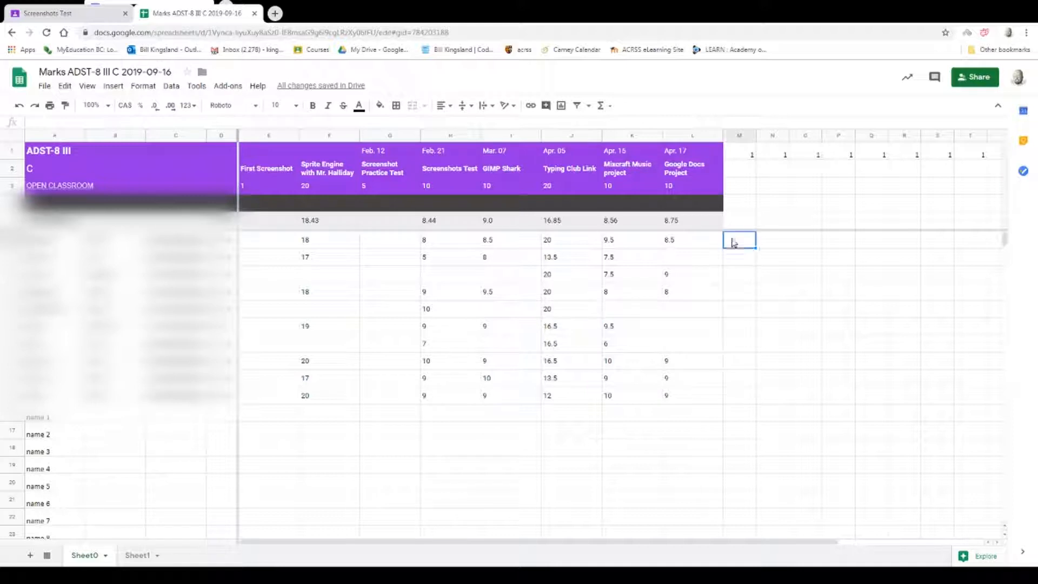
click(318, 277)
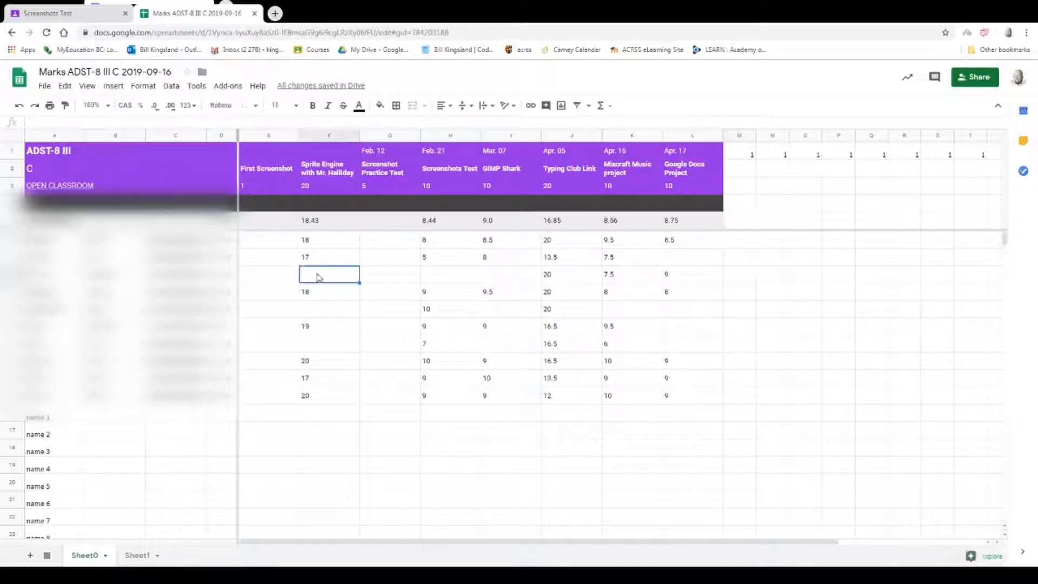
click(745, 246)
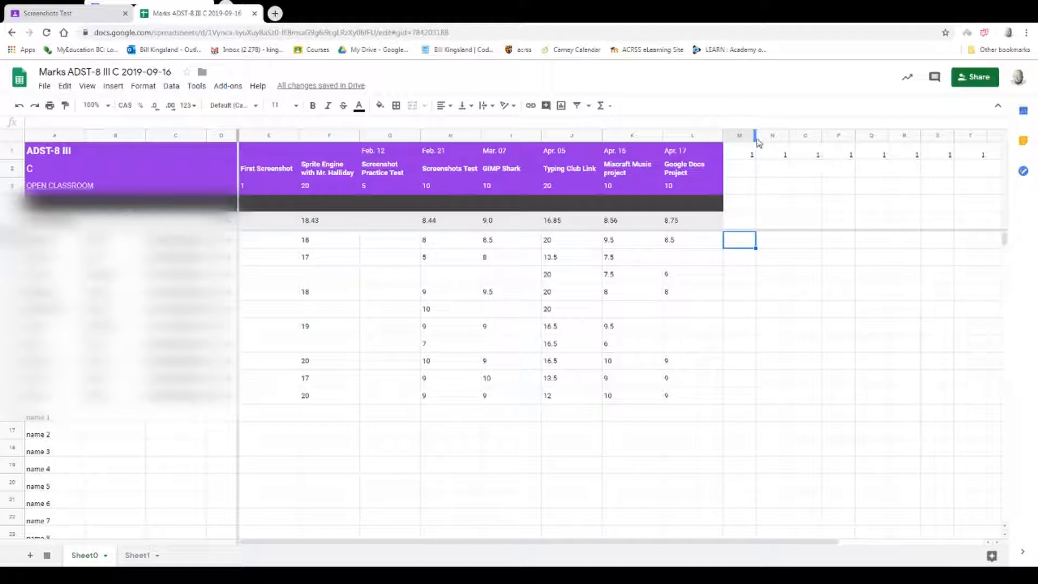
Widen column M on Sheet0 and enter the heading Verify in M1.
drag(755, 136, 801, 136)
click(777, 155)
text(Verify)
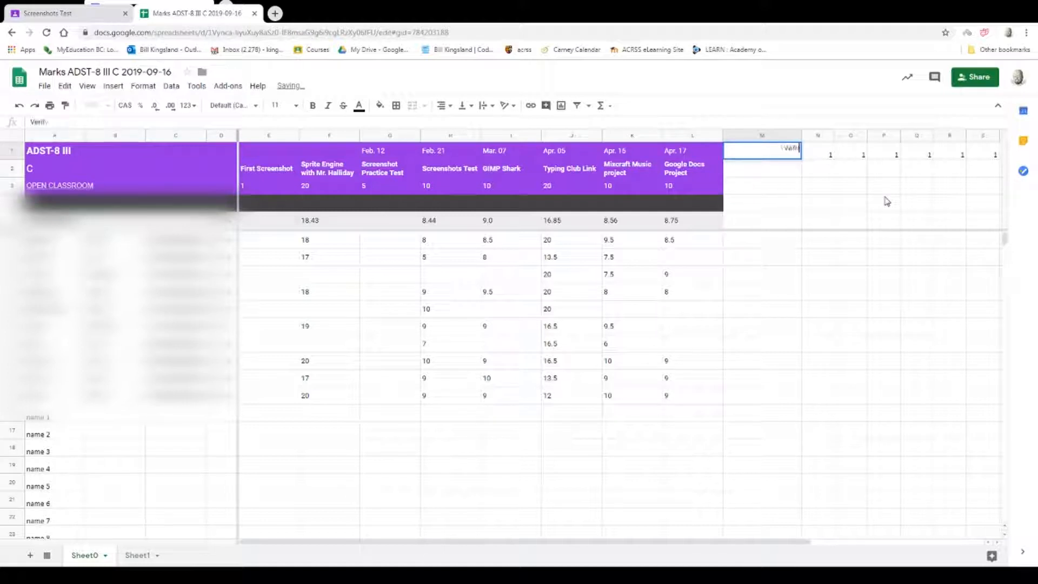
key(Return)
click(752, 243)
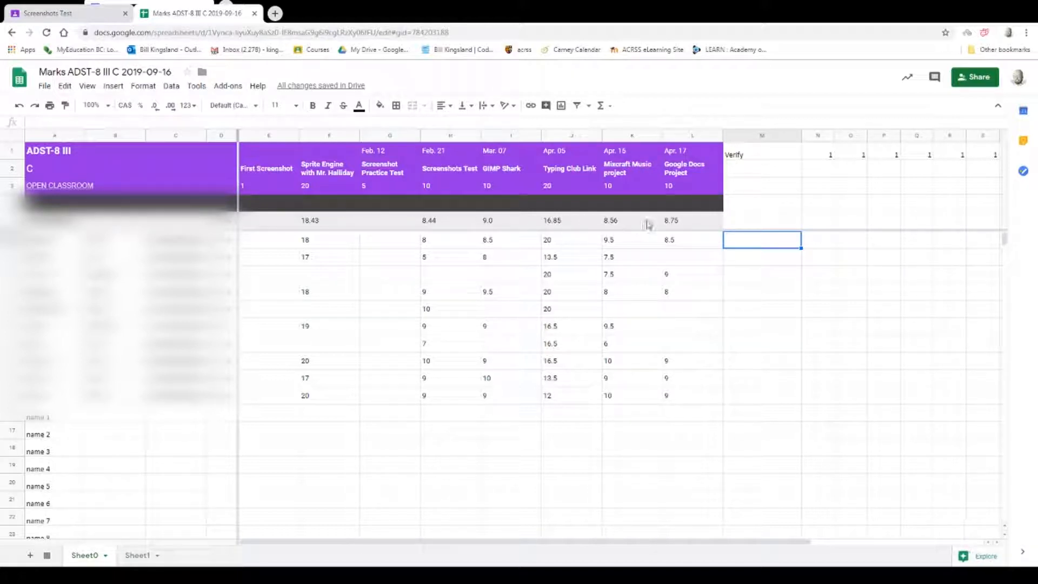
Insert a SUM formula in M3 that adds the assignment maximums in E3:L3.
click(740, 183)
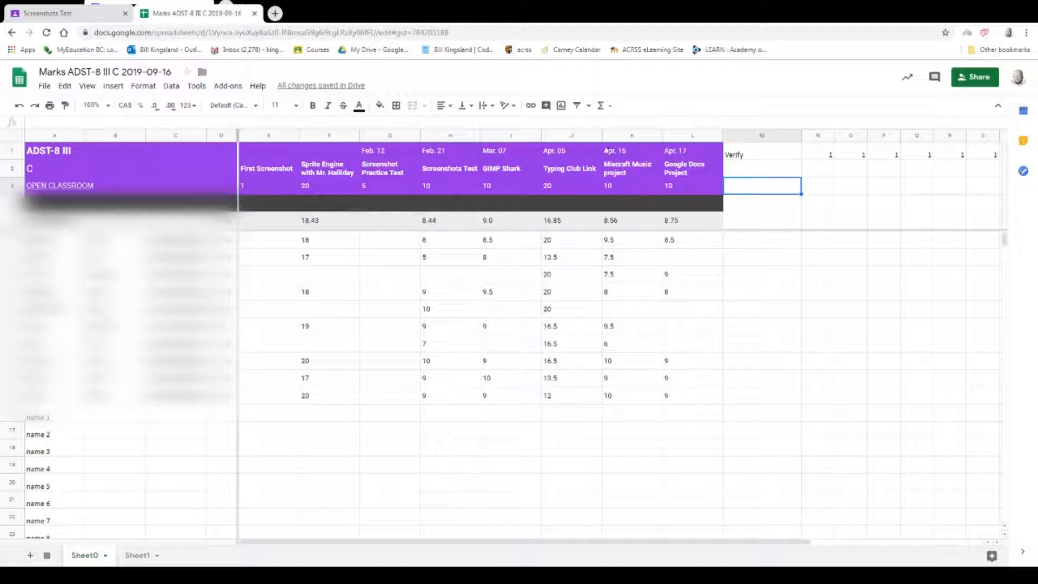
click(601, 106)
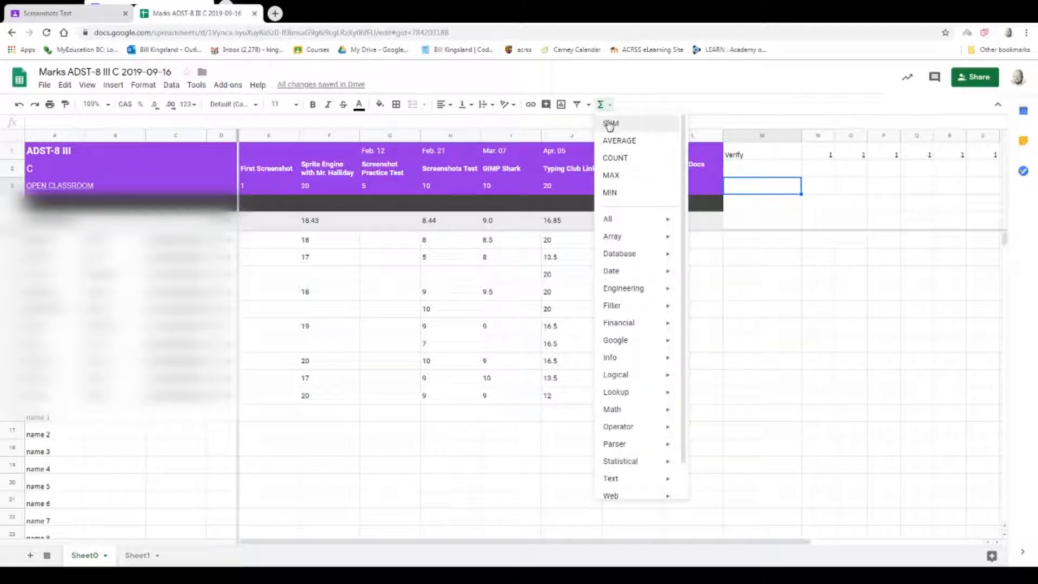
click(610, 124)
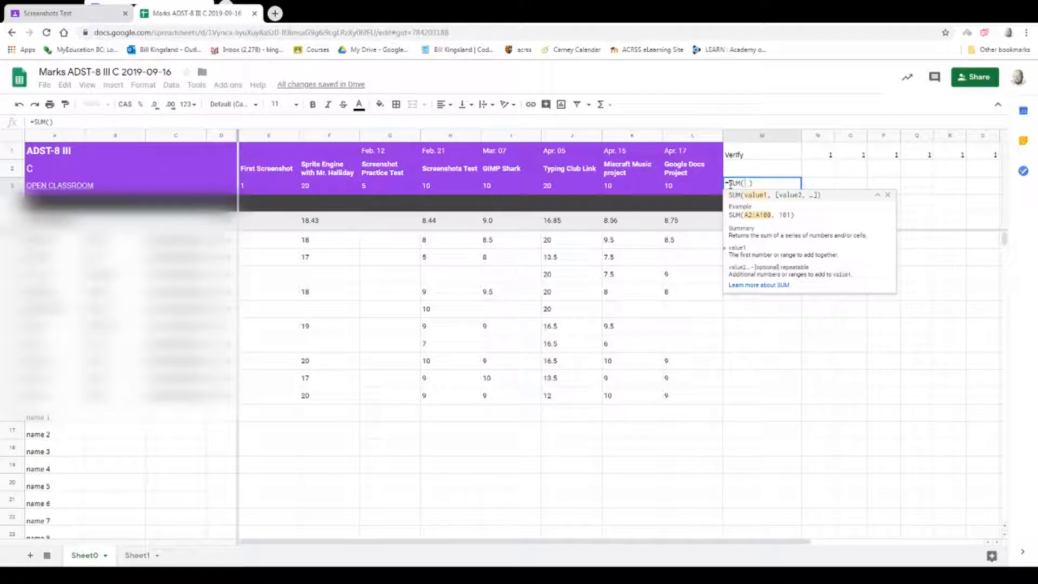
drag(271, 189, 689, 186)
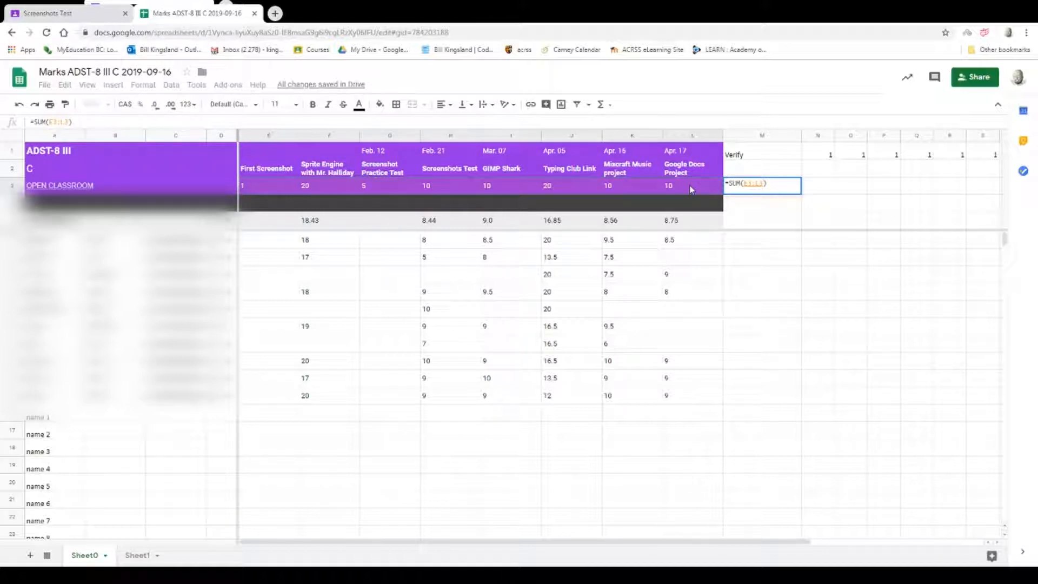
key(Return)
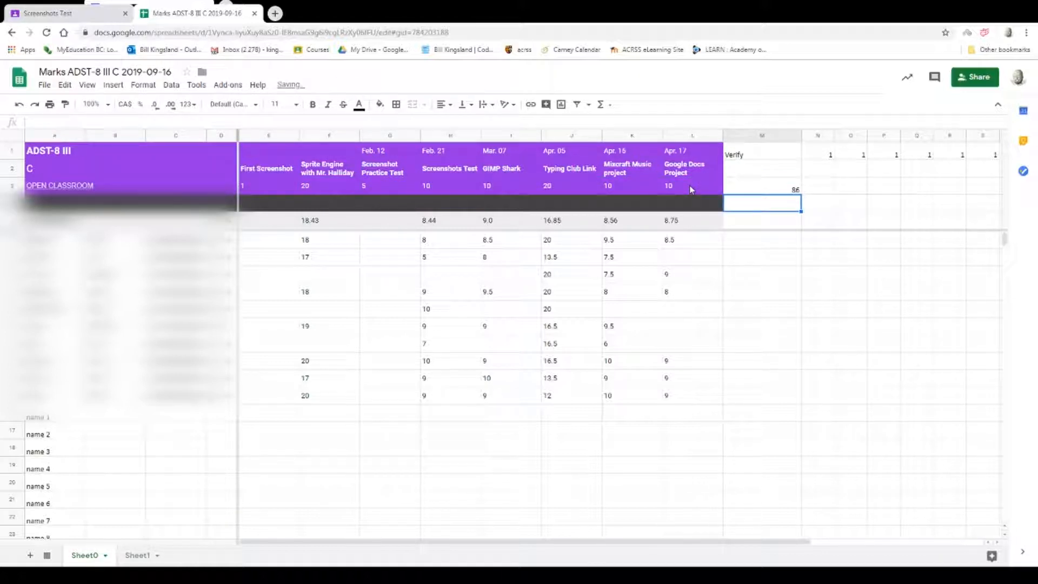
Fill the M3 total formula down to M15 and clear the copies in M4 and M5.
click(763, 191)
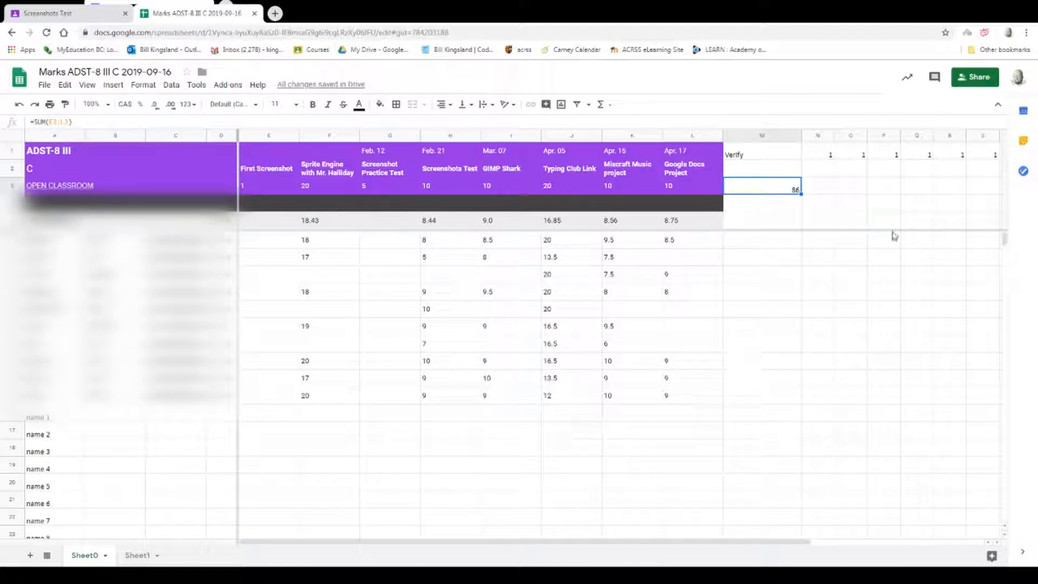
drag(800, 193, 802, 402)
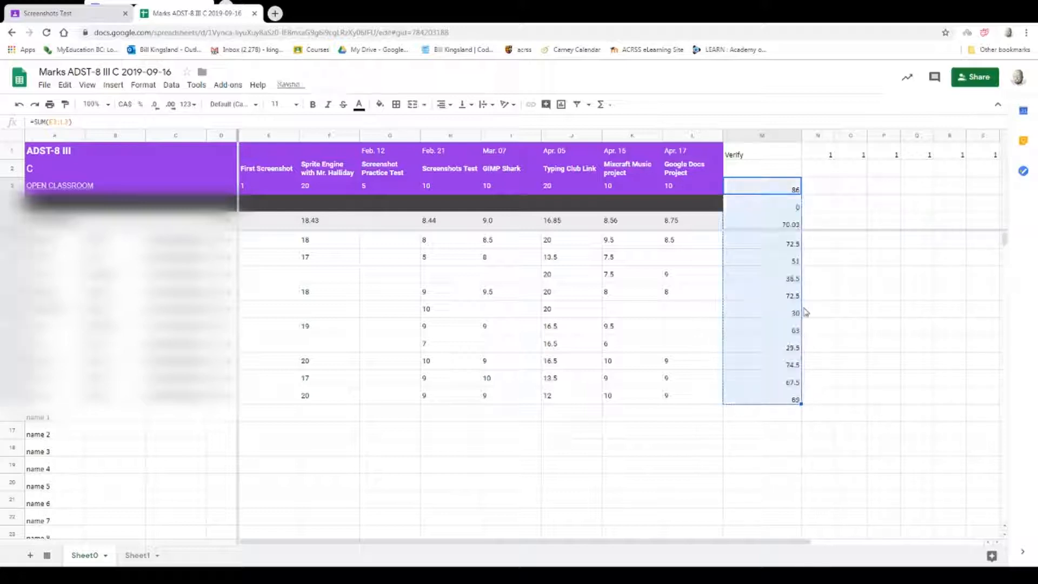
click(776, 213)
key(Delete)
key(Down)
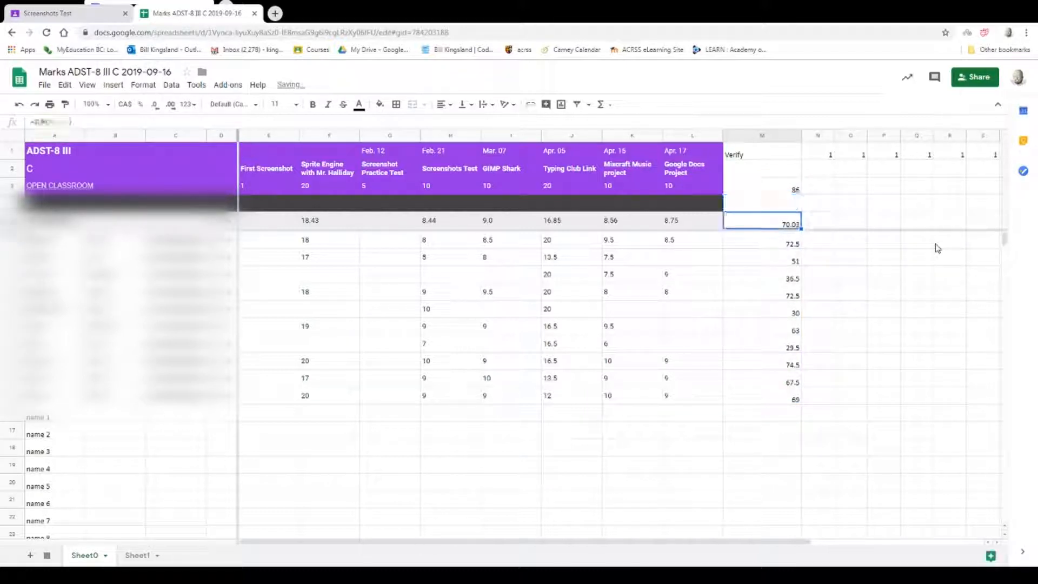
key(Delete)
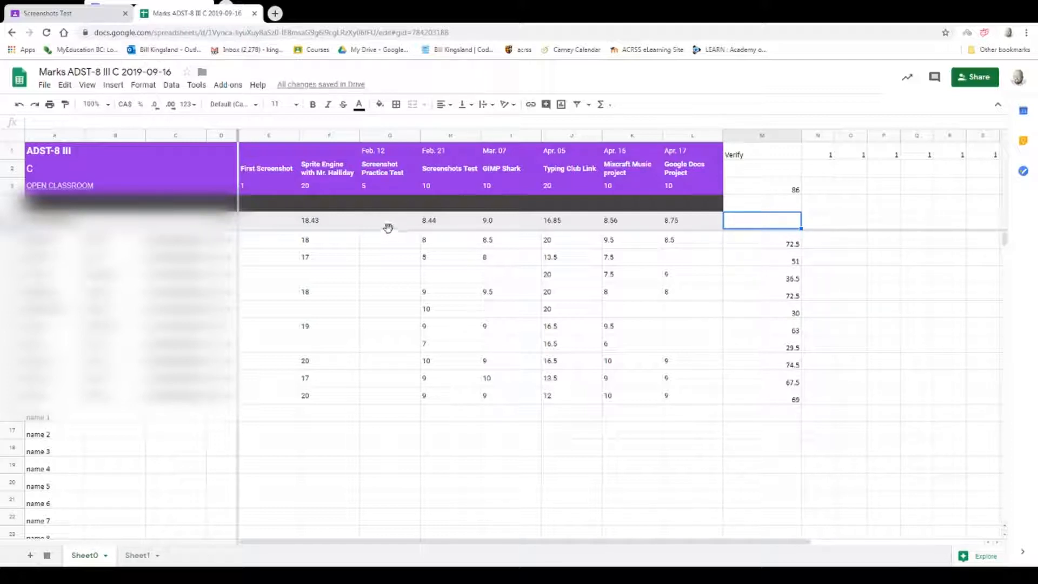
Check the total formulas in M6, M7, M8 and M10, and narrow column M.
click(757, 247)
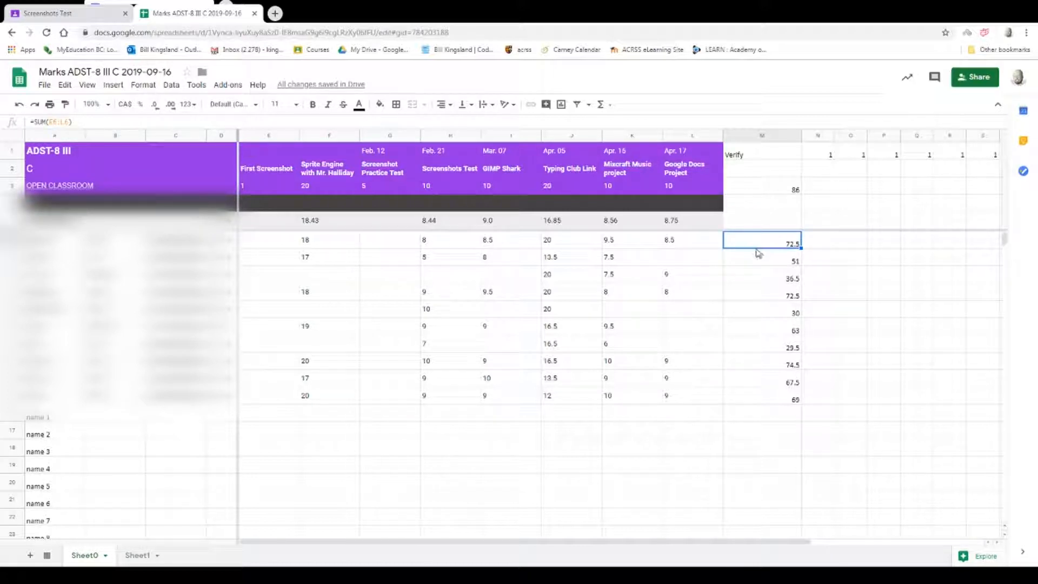
click(773, 263)
click(767, 279)
click(760, 309)
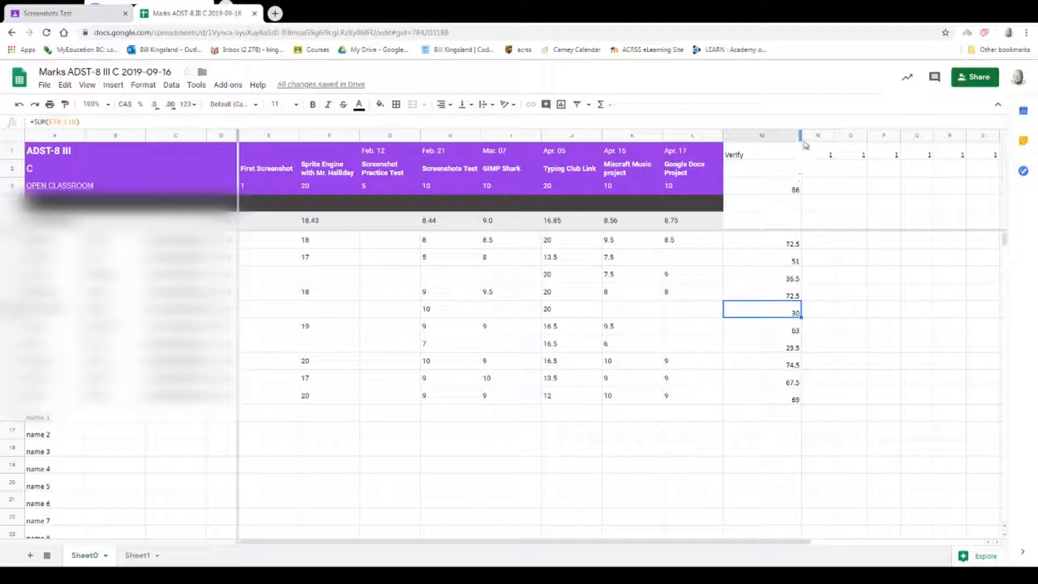
drag(800, 137, 768, 138)
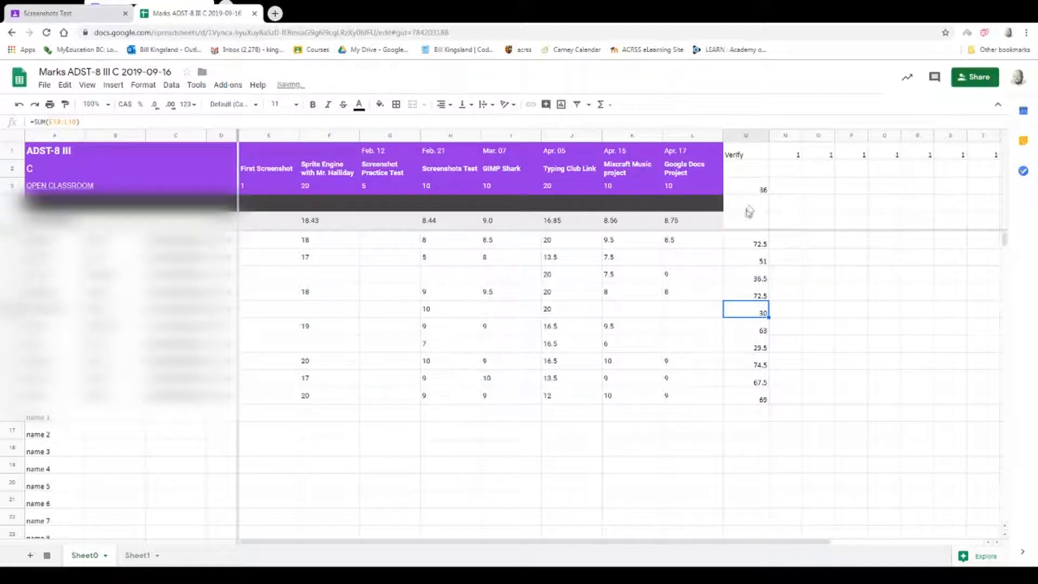
Replace the entry in N1 with the heading % and enter the formula =M6/M3 in N6.
click(785, 156)
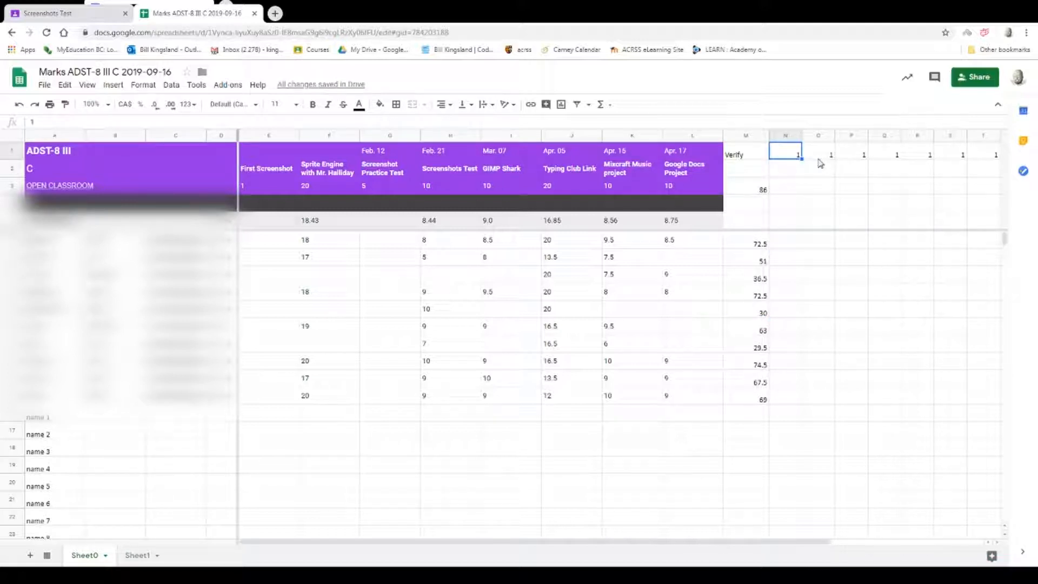
text(%)
click(786, 246)
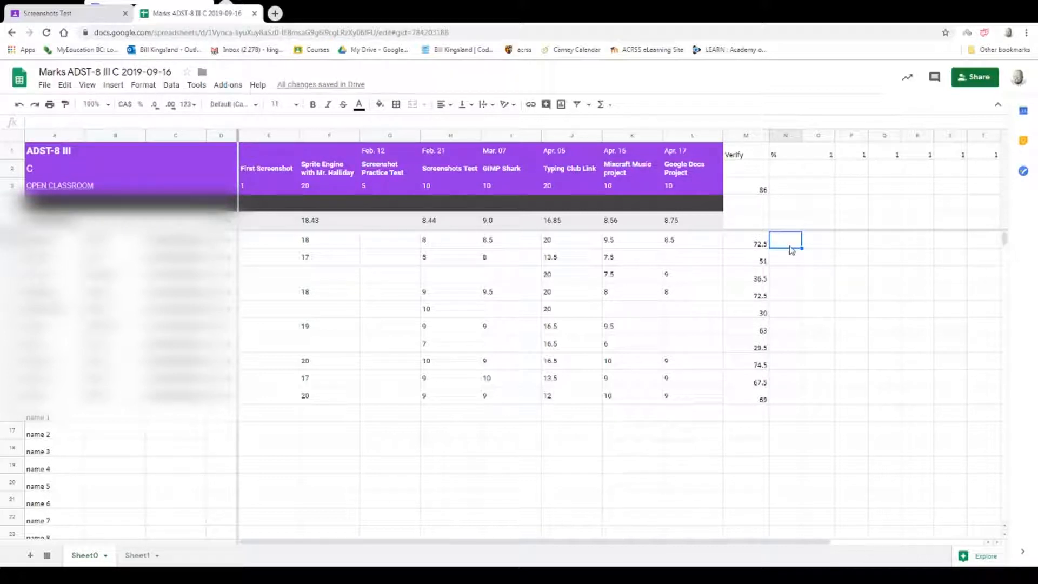
text(=)
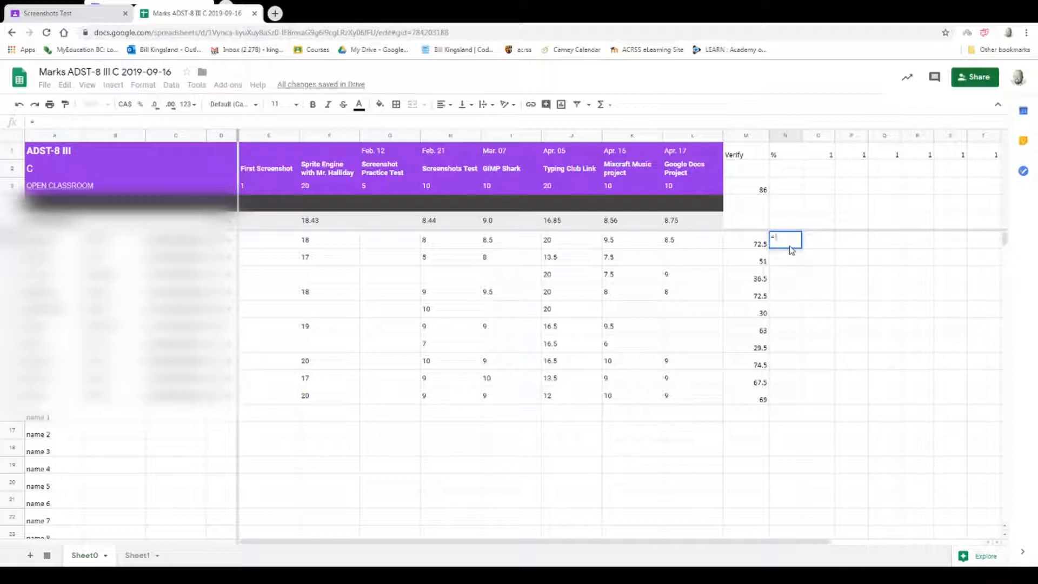
click(743, 243)
text(/)
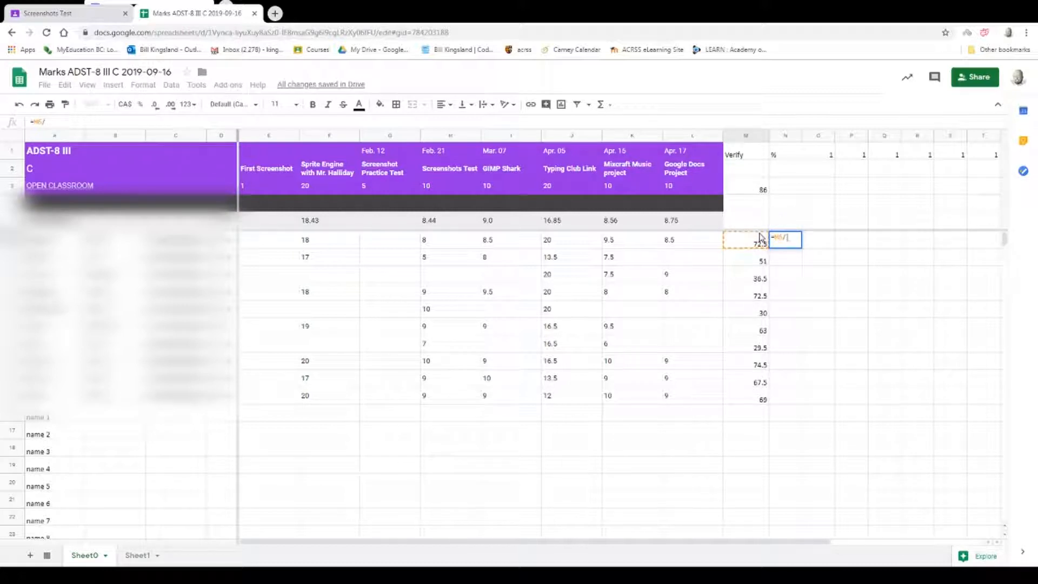
click(749, 192)
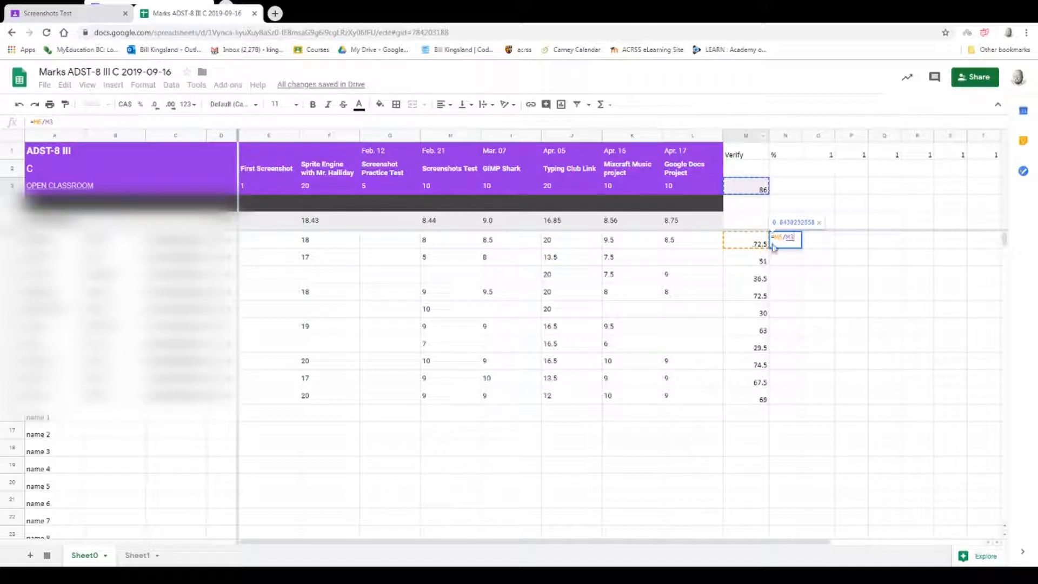
key(Return)
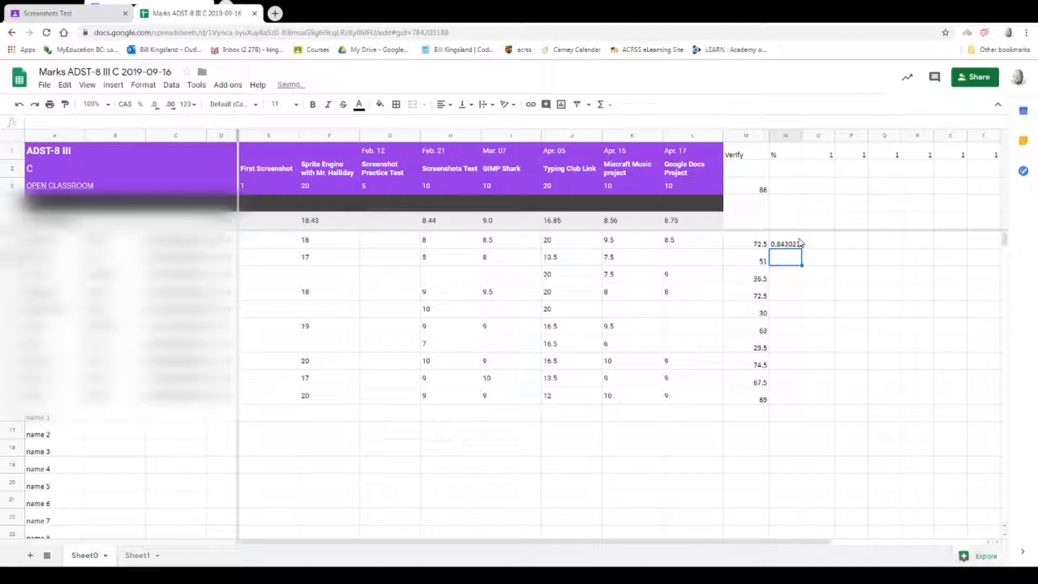
Try filling the relative formula in N6 down to N15 and inspect the formulas in N6, N7 and N8.
click(792, 244)
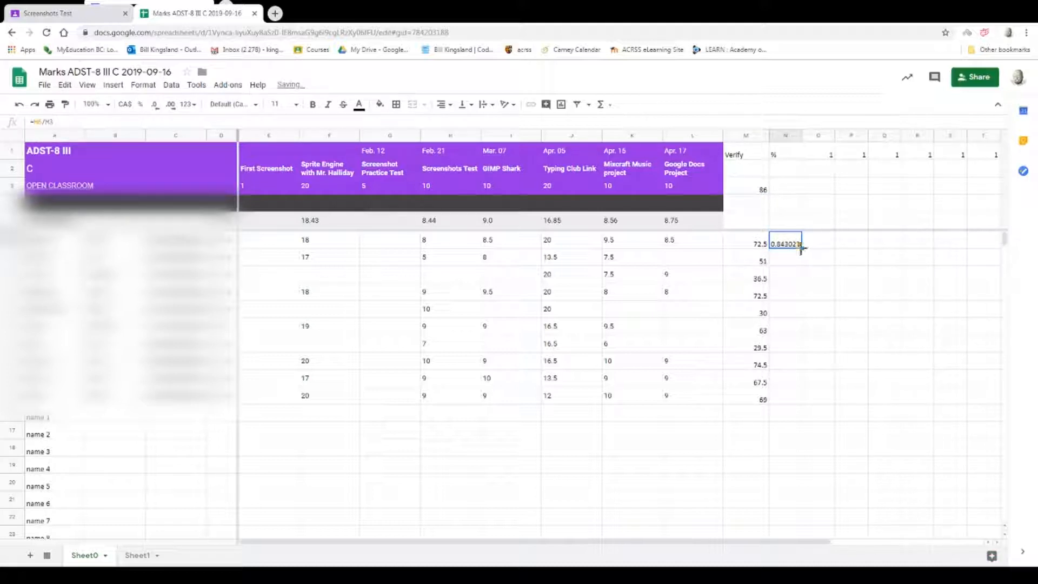
drag(801, 247, 798, 399)
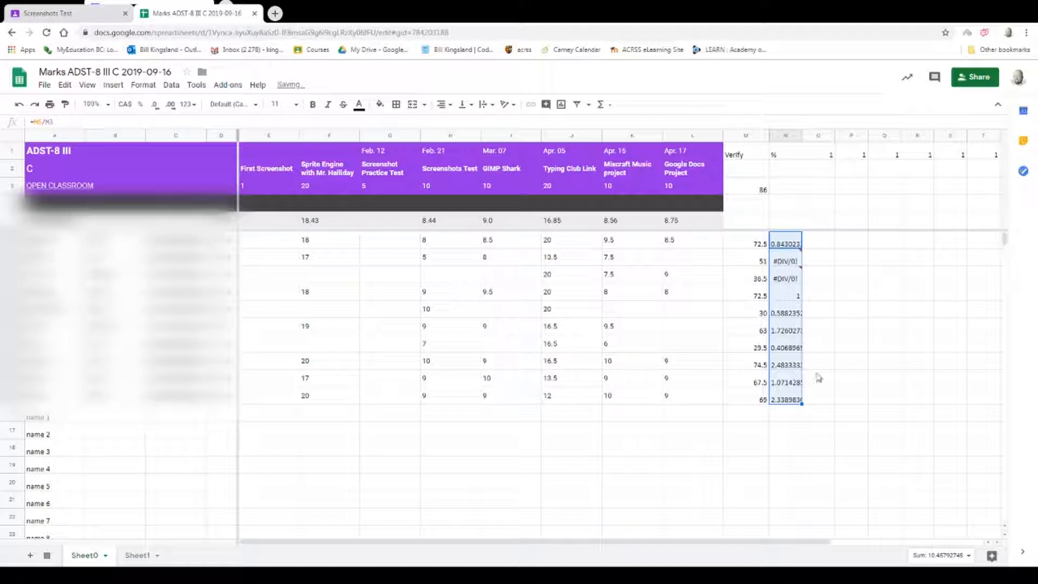
click(787, 245)
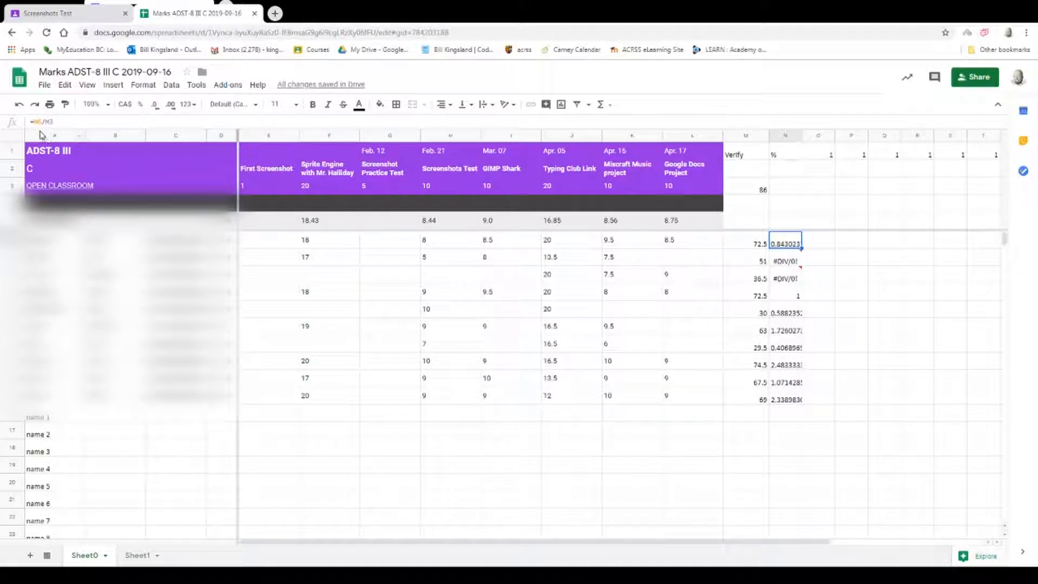
click(781, 263)
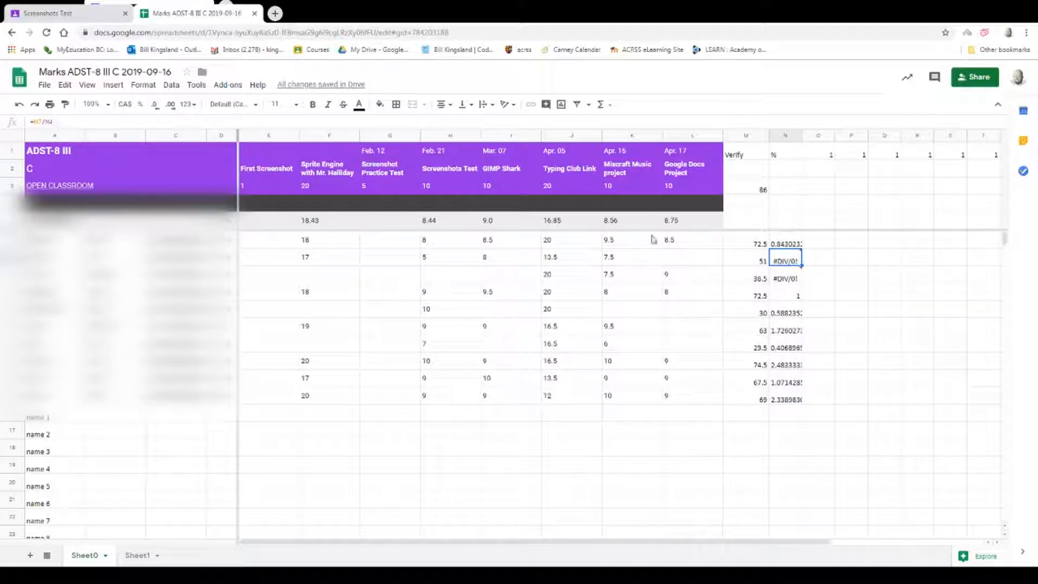
click(789, 281)
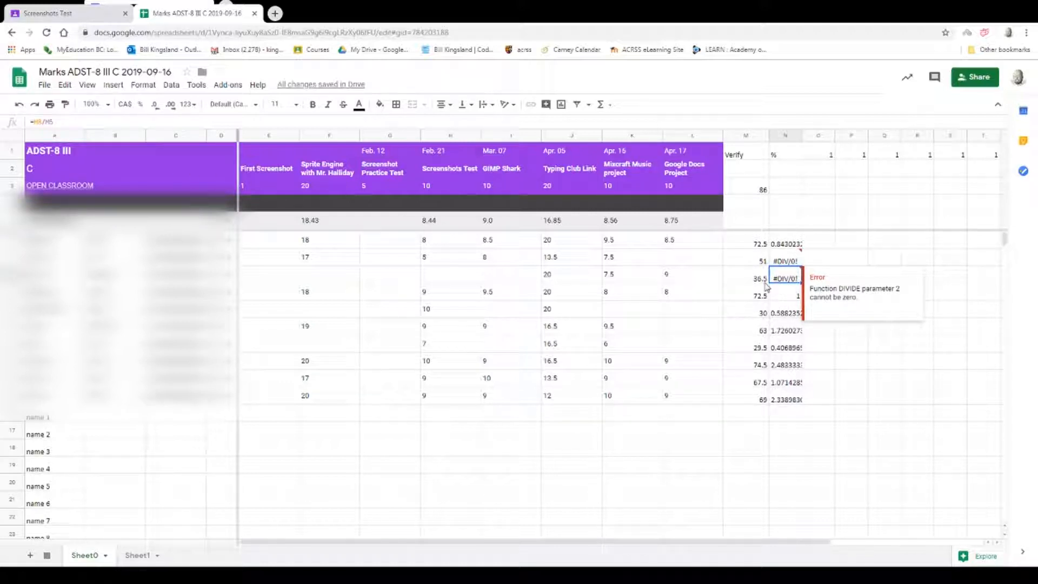
Lock the divisor's row in N6 by changing the formula to =M6/M$3.
click(786, 244)
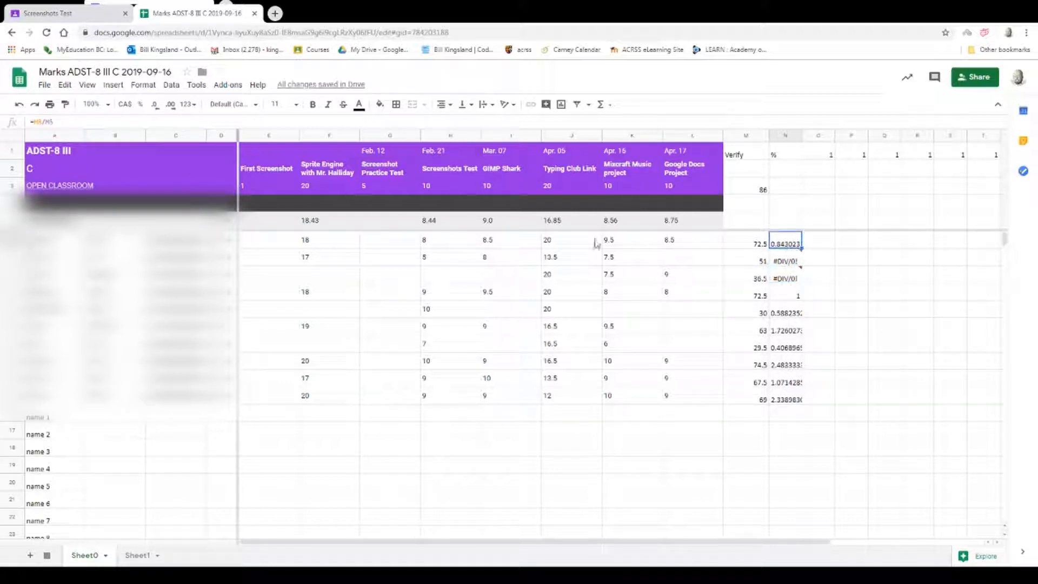
click(51, 120)
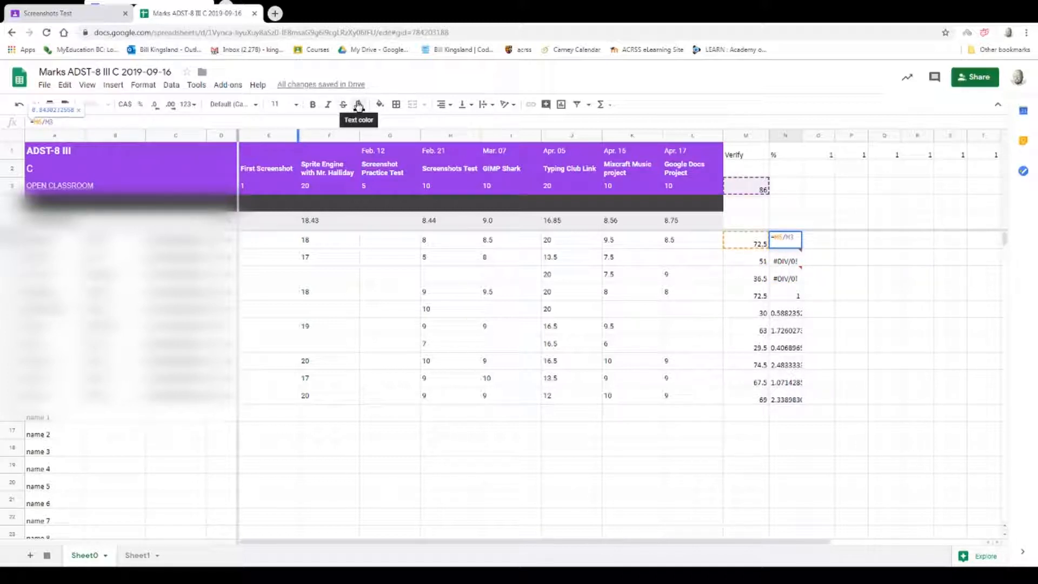
text($)
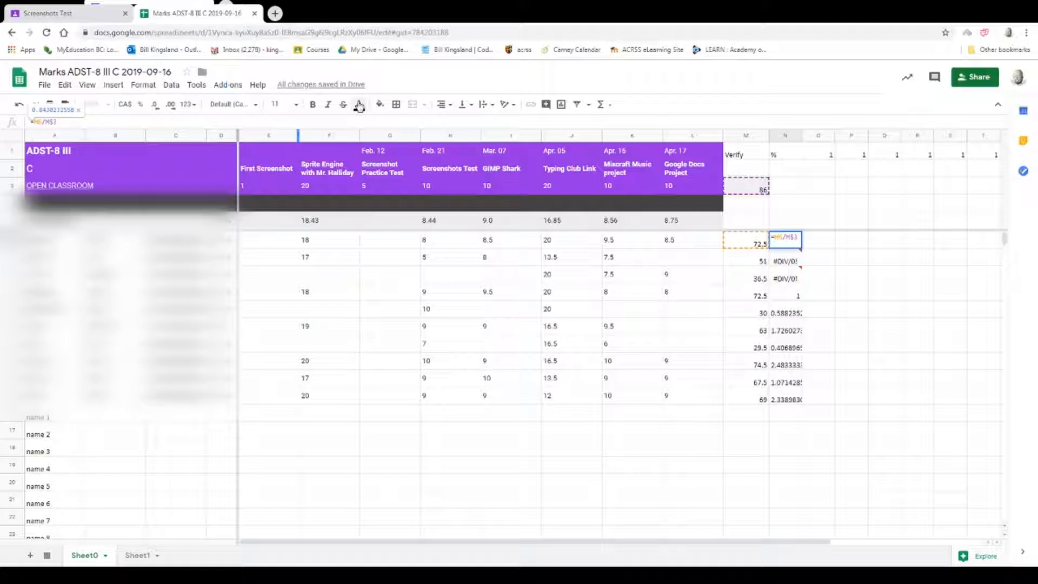
key(Return)
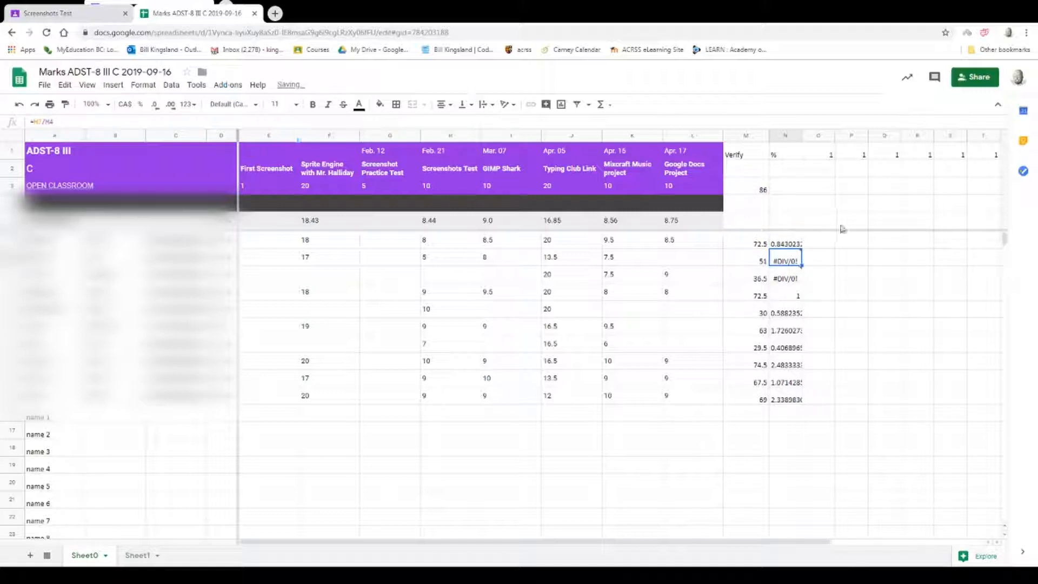
Fill the corrected N6 formula down through N15, replacing the earlier copies.
click(783, 239)
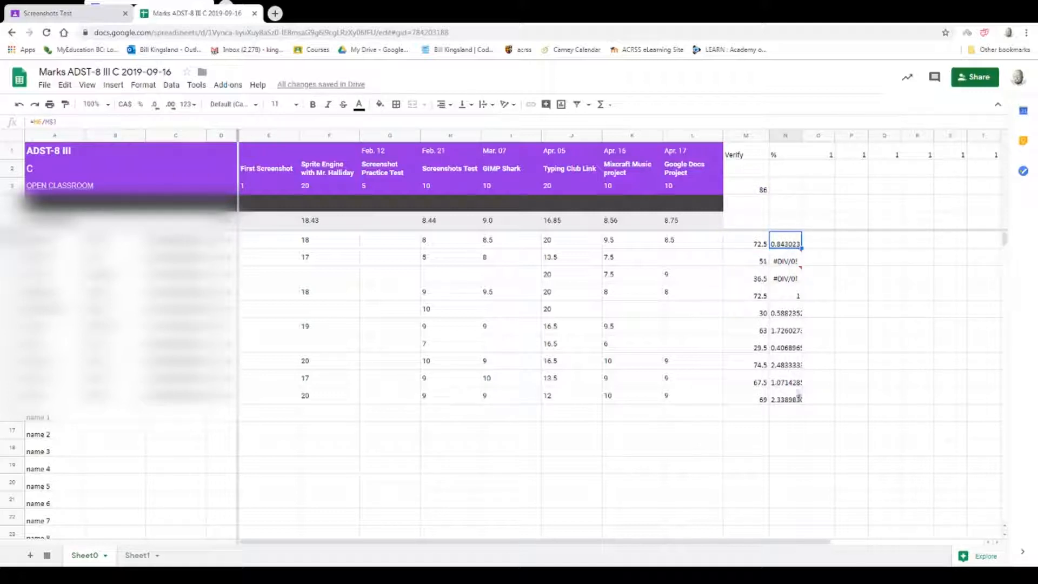
click(790, 402)
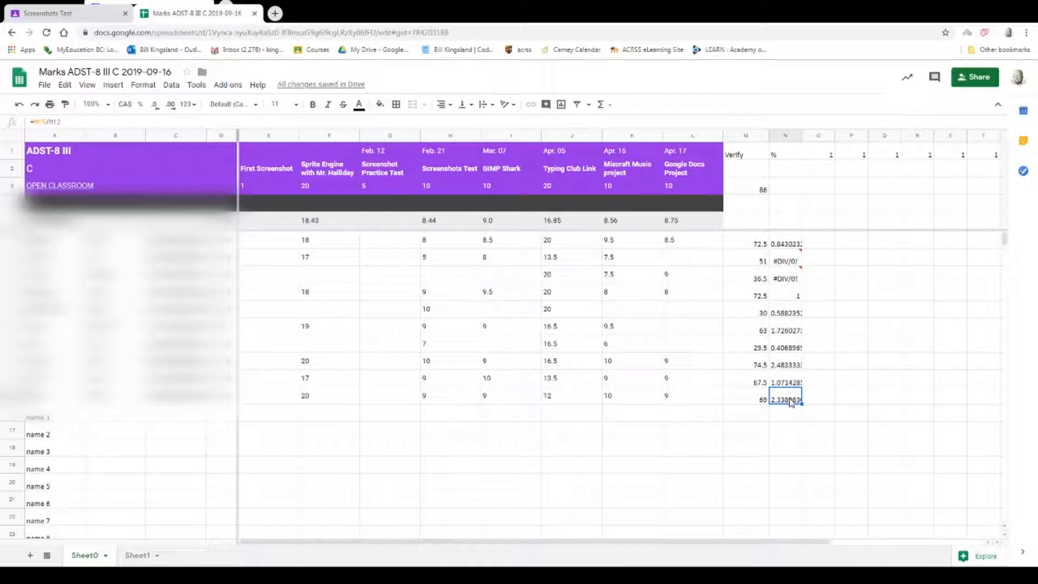
click(788, 246)
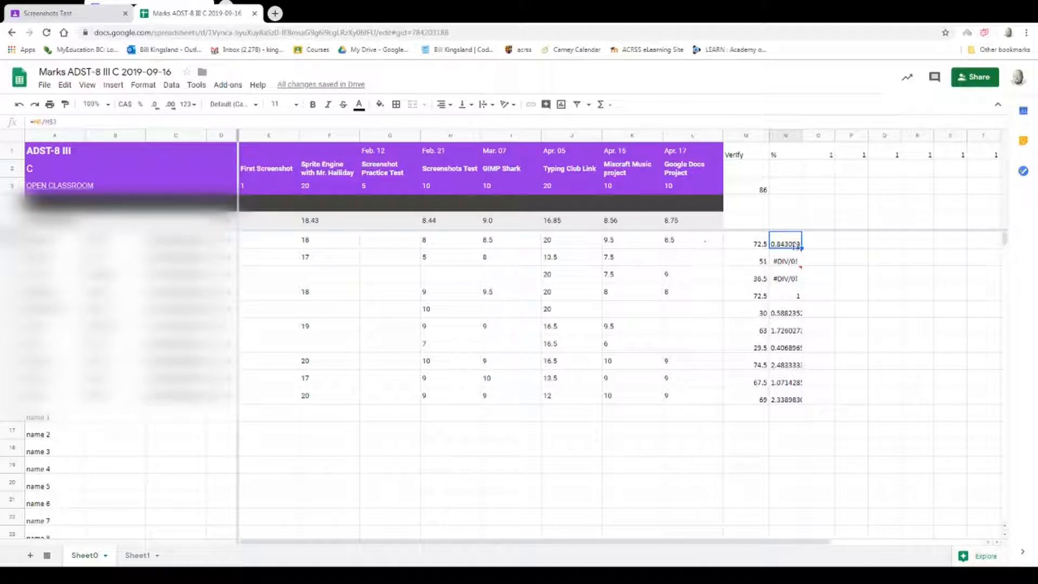
drag(802, 249, 802, 401)
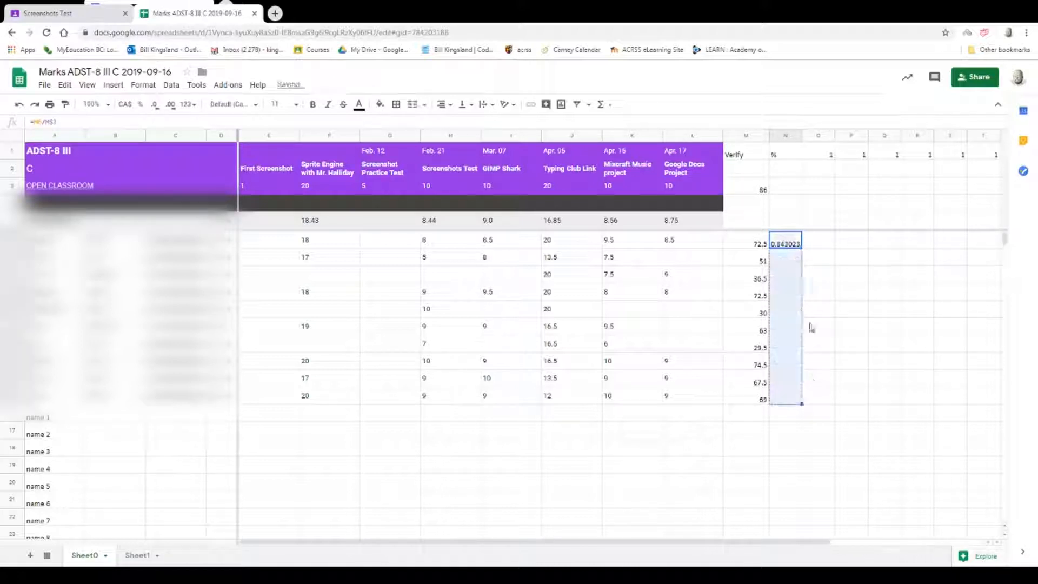
Check each copied formula from N7 down to N15 for the locked M$3 reference.
click(783, 263)
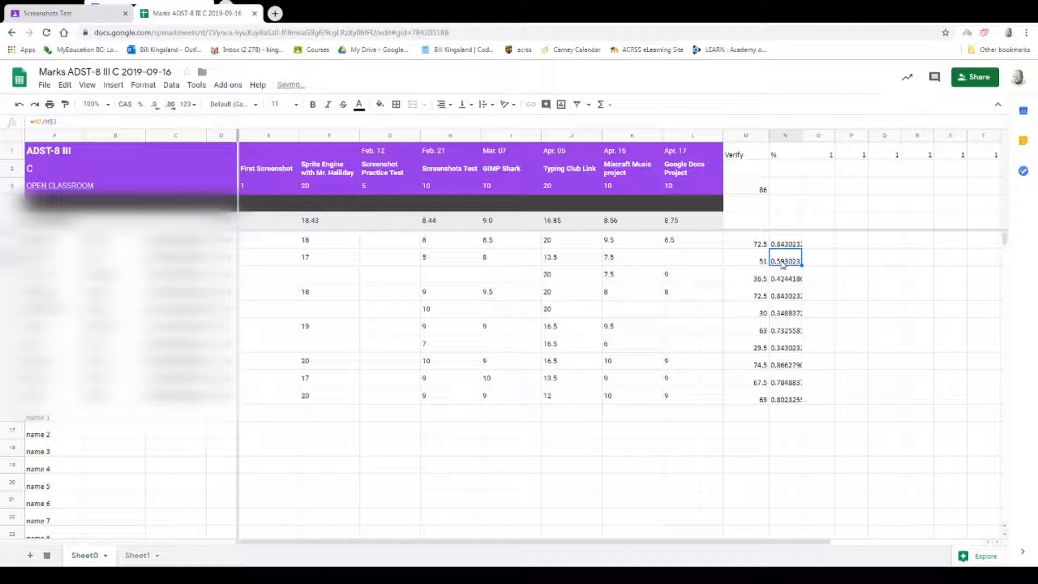
click(785, 278)
click(787, 295)
click(787, 313)
click(787, 330)
click(788, 348)
click(789, 365)
click(787, 382)
click(787, 399)
Format the calculated results in N6 through N15 as percentages.
drag(785, 243, 790, 399)
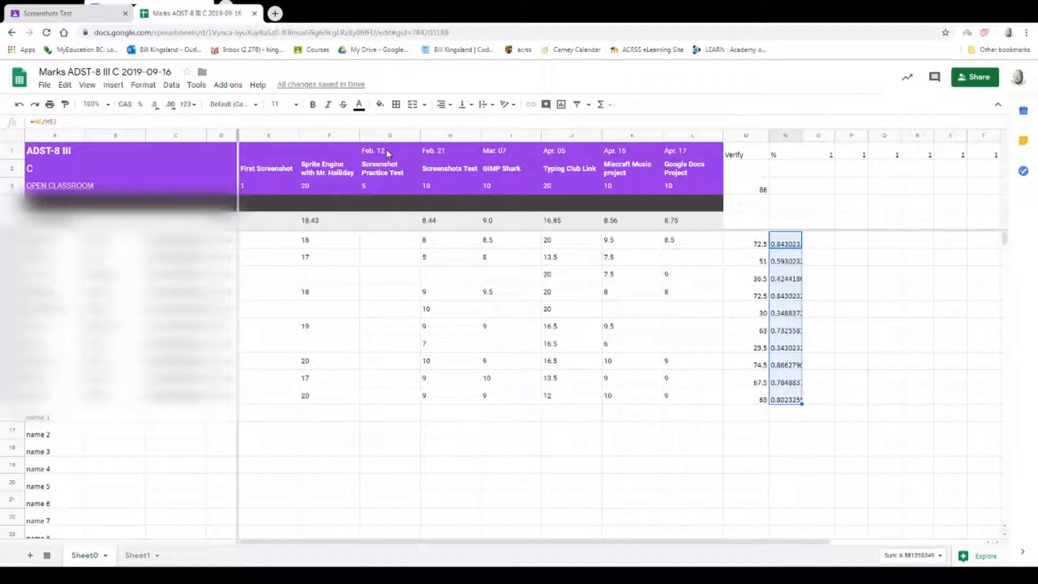
click(140, 104)
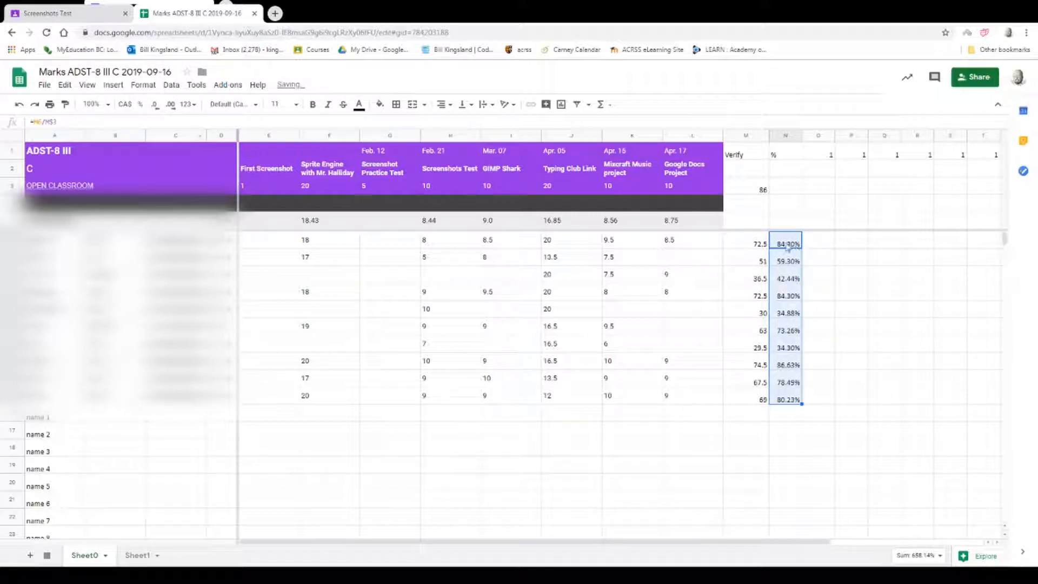
Compare the percentage in N6 with the exported overall marks in D6 through D9.
click(788, 244)
click(230, 241)
click(228, 258)
click(228, 276)
click(228, 294)
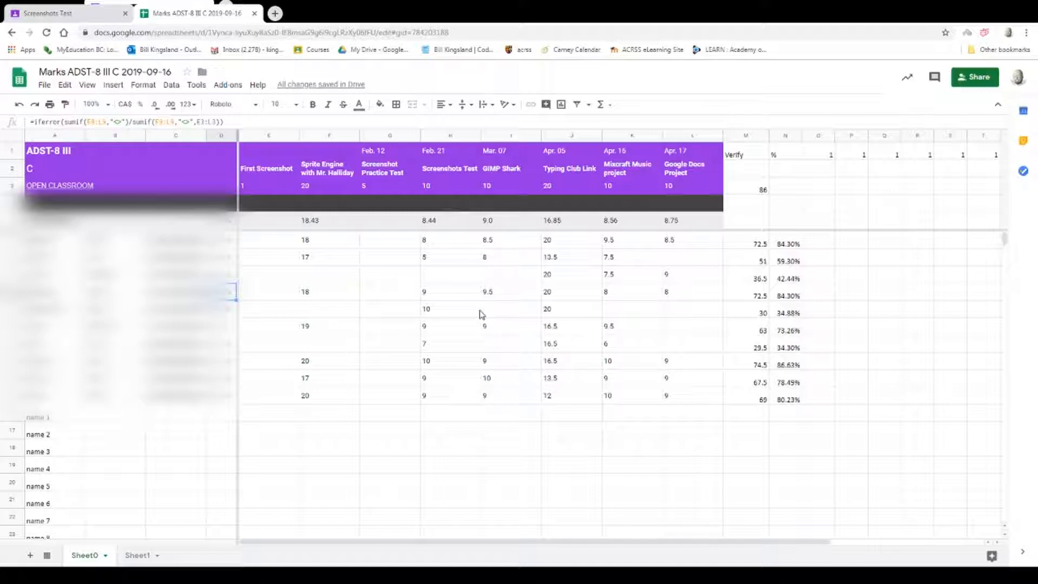
Fill the blank Sprite Engine marks in F8, F10 and F12 with 15 each.
click(318, 276)
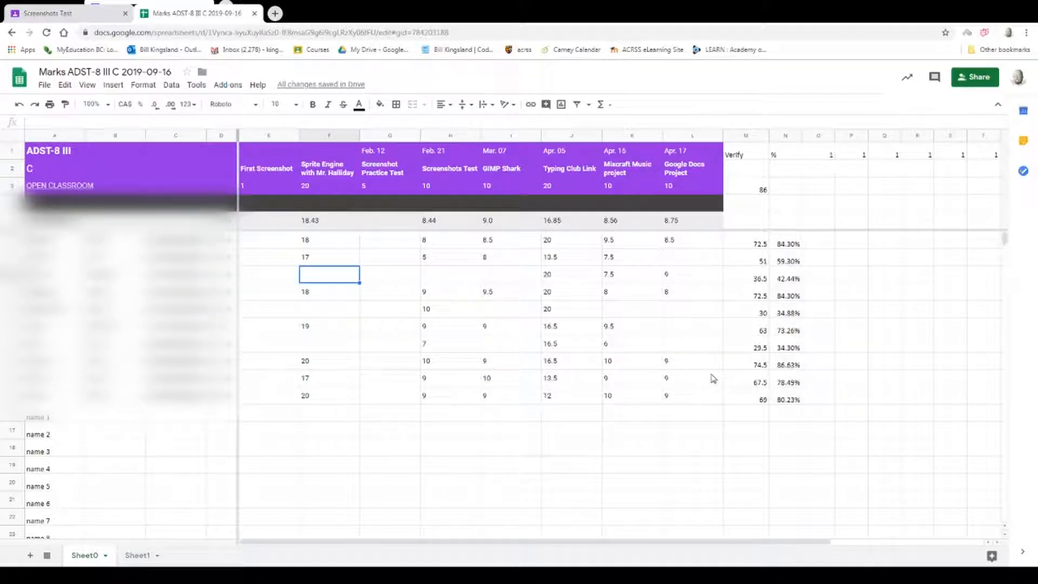
text(15)
key(Return)
key(Return)
key(Return)
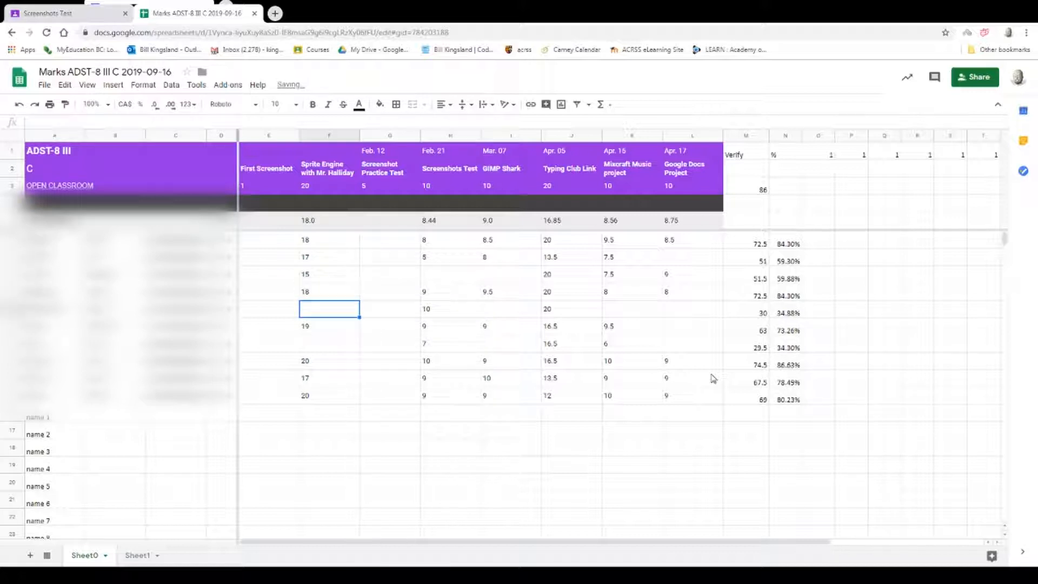
text(15)
key(Return)
key(Return)
key(Return)
text(9)
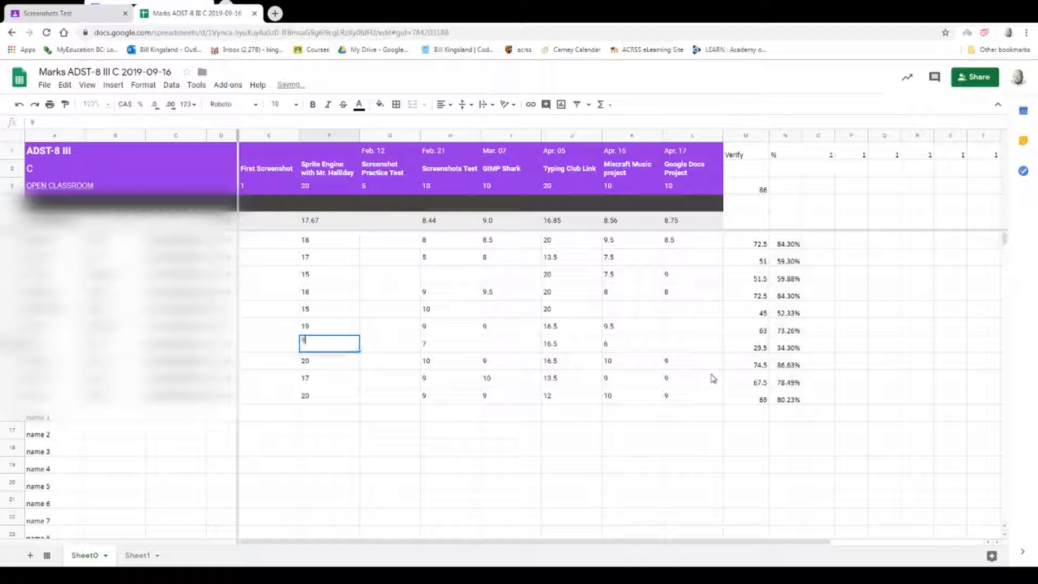
text(1)
Fill the blank Screenshots Test mark in H8 with 5 and the GIMP Shark marks with 5 in I8, 9 in I10 and 8 in I12.
key(Return)
click(455, 278)
text(5)
key(Tab)
text(5)
key(Tab)
click(511, 309)
text(9)
key(Return)
key(Return)
text(8)
Enter the missing Mixcraft mark 7 in K10 and Google Docs marks 8 in L7, 4 in L10 and L11, and 9 in L12.
key(Return)
click(605, 311)
text(7)
key(Return)
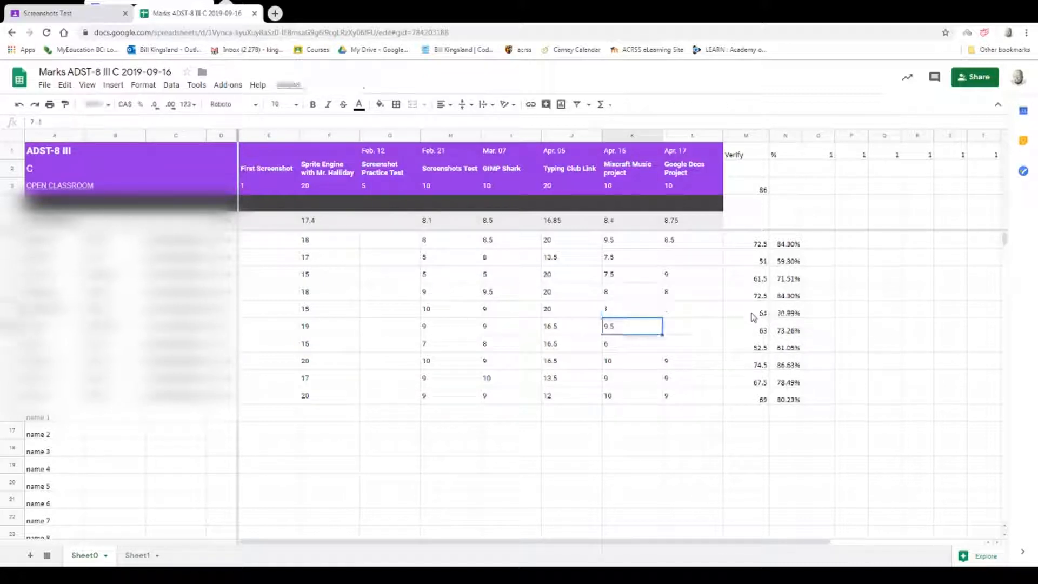
click(692, 256)
text(8)
key(Return)
key(Return)
key(Return)
text(4)
key(Return)
text(4)
key(Return)
text(9)
key(Return)
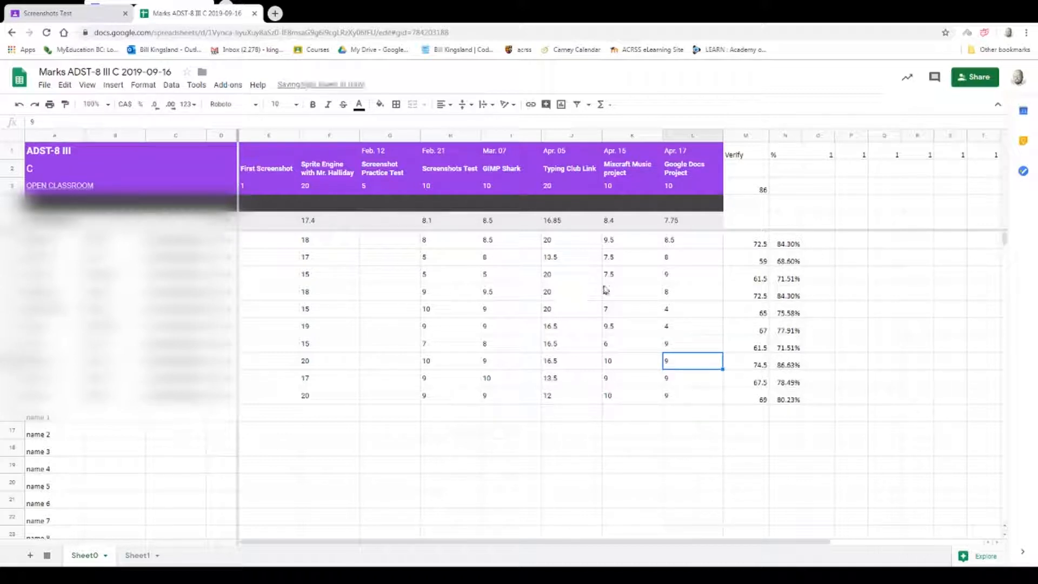
Check the recalculated percentages in N6, N7 and N8 against the overall marks.
click(788, 244)
click(788, 261)
click(789, 278)
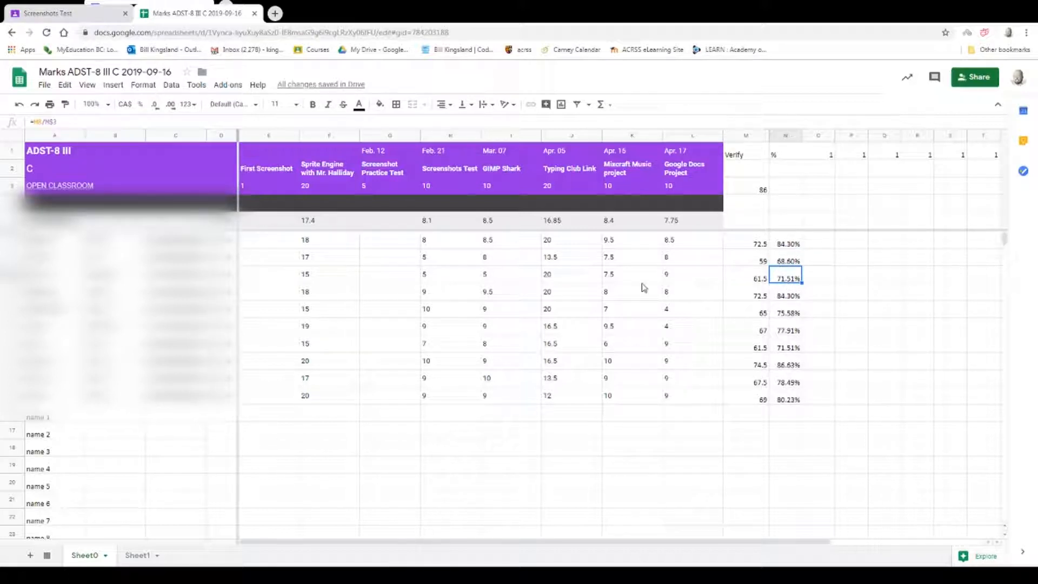
click(793, 244)
click(793, 263)
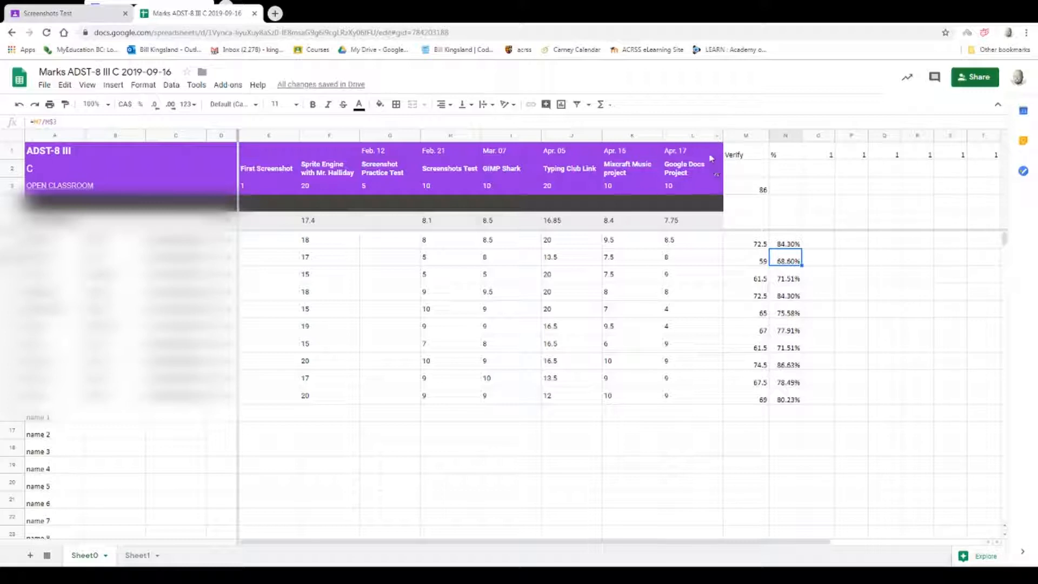
Insert a column before Verify, title it Written Test, and set its maximum mark in M3 to 30.
click(733, 135)
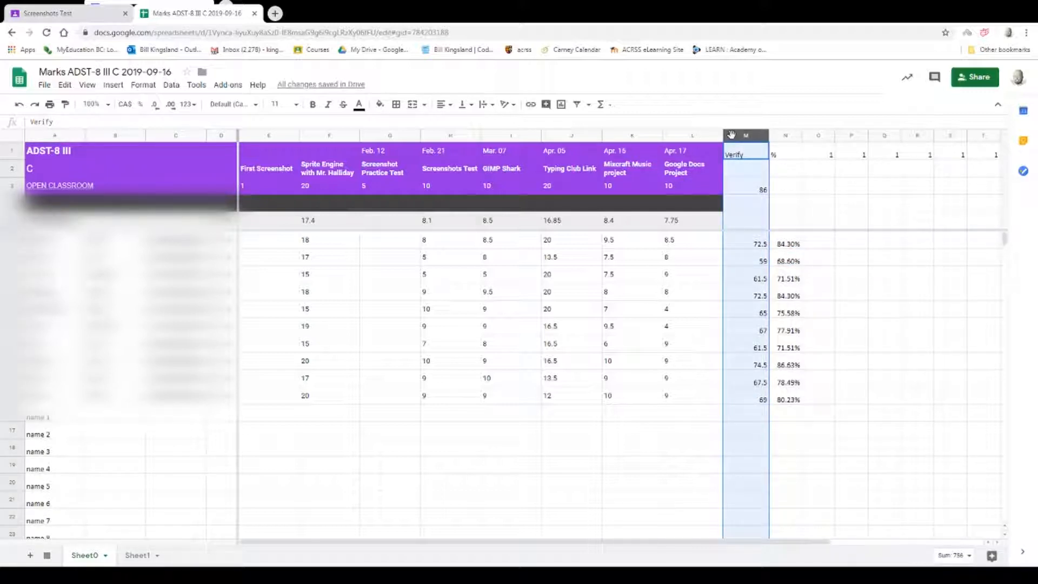
right_click(730, 140)
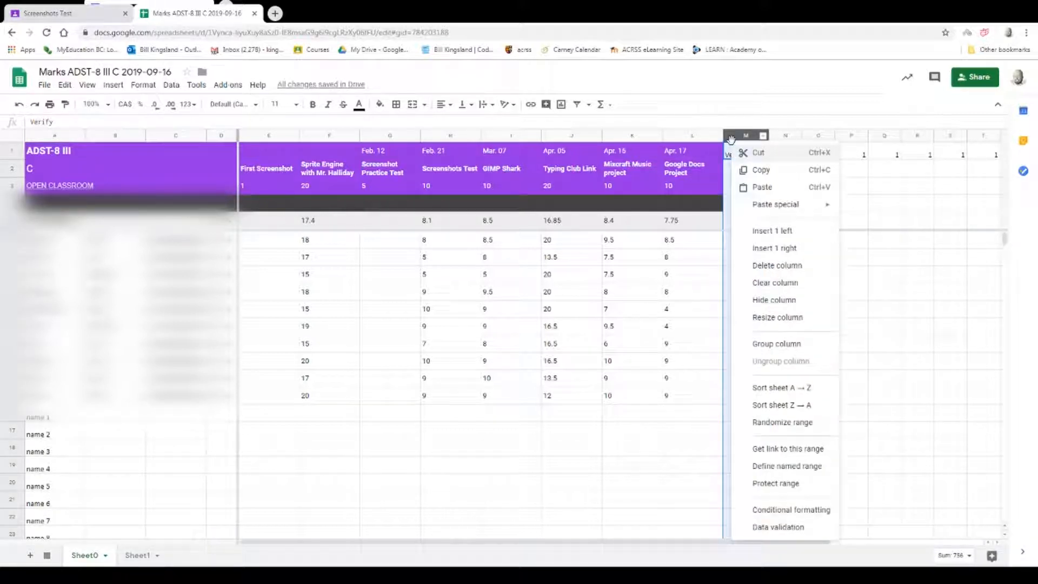
click(778, 232)
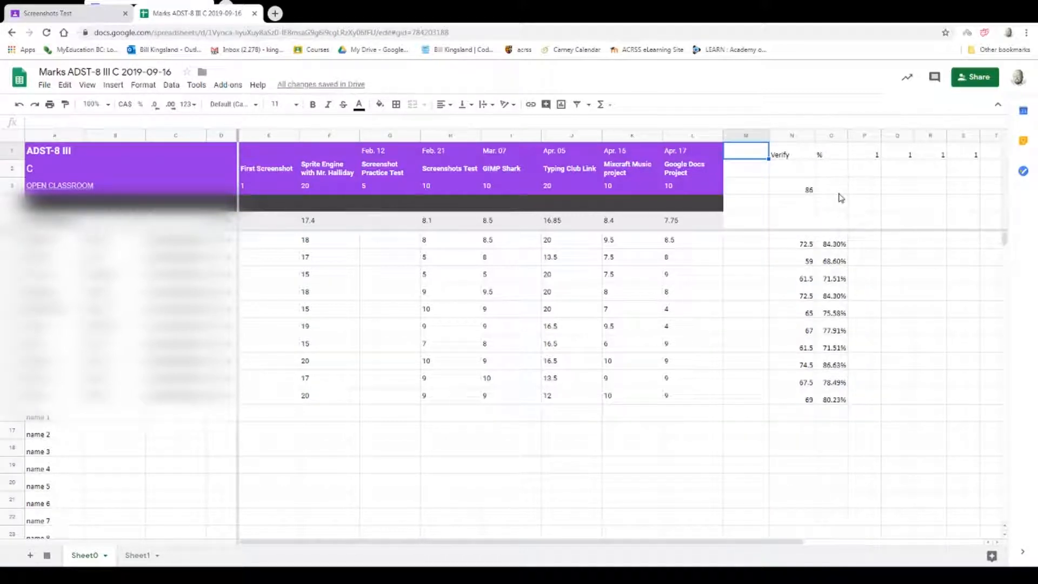
text(Written Test)
key(Return)
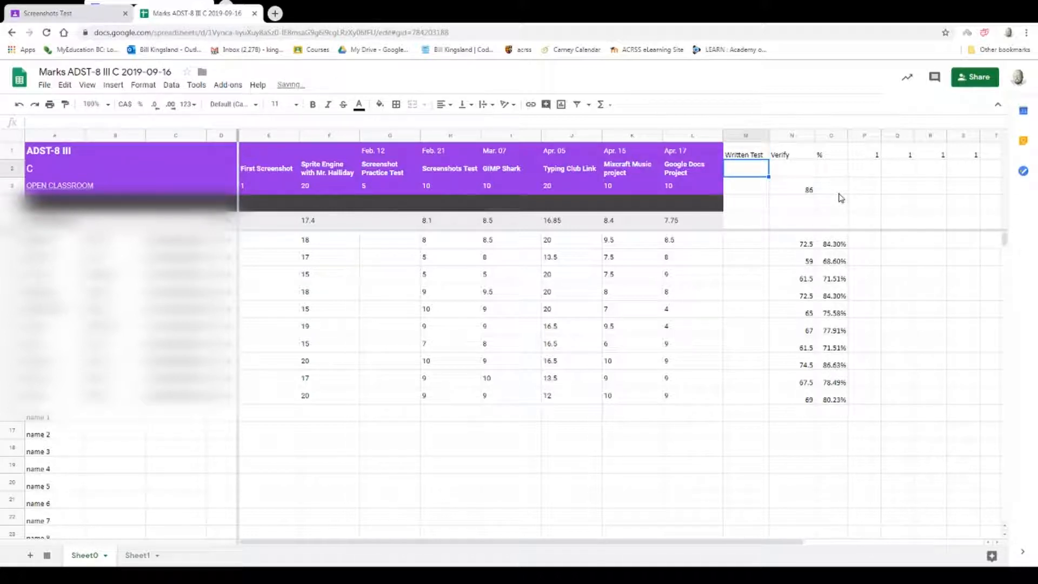
key(Return)
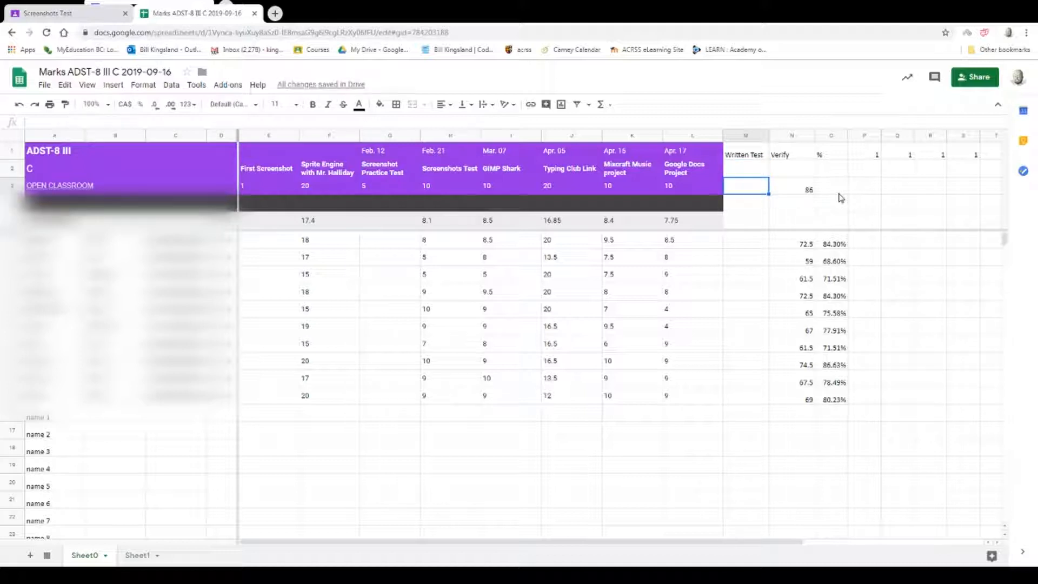
text(30)
key(Return)
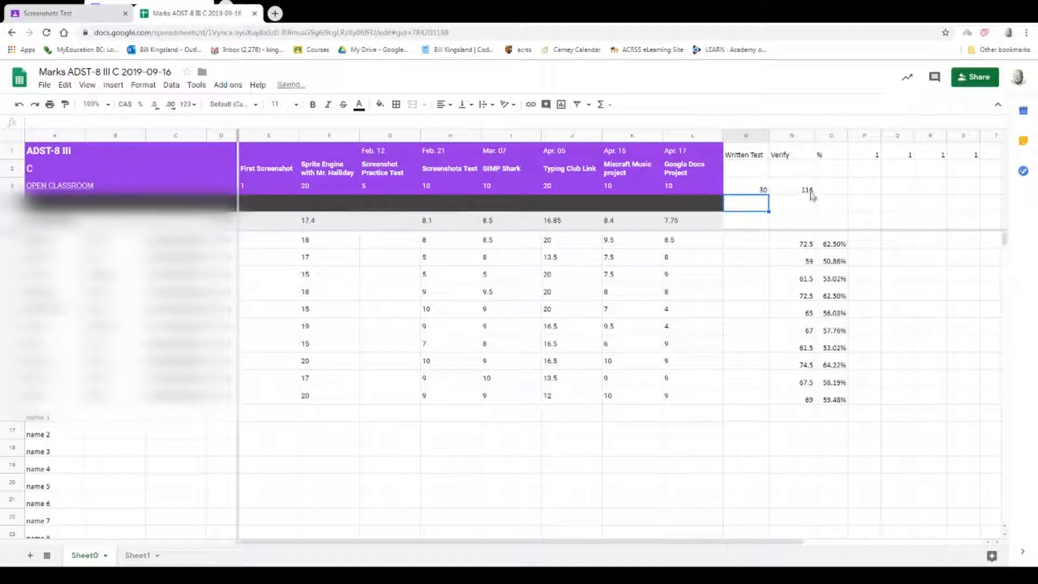
Enter a Written Test mark of 25 in M6 and copy it down through M15.
click(759, 244)
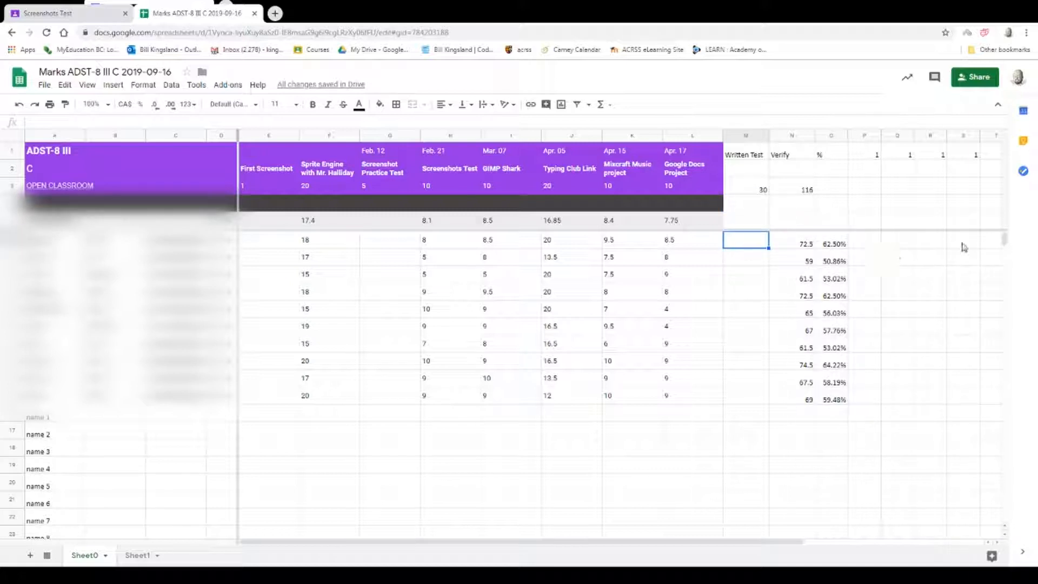
text(25)
key(Return)
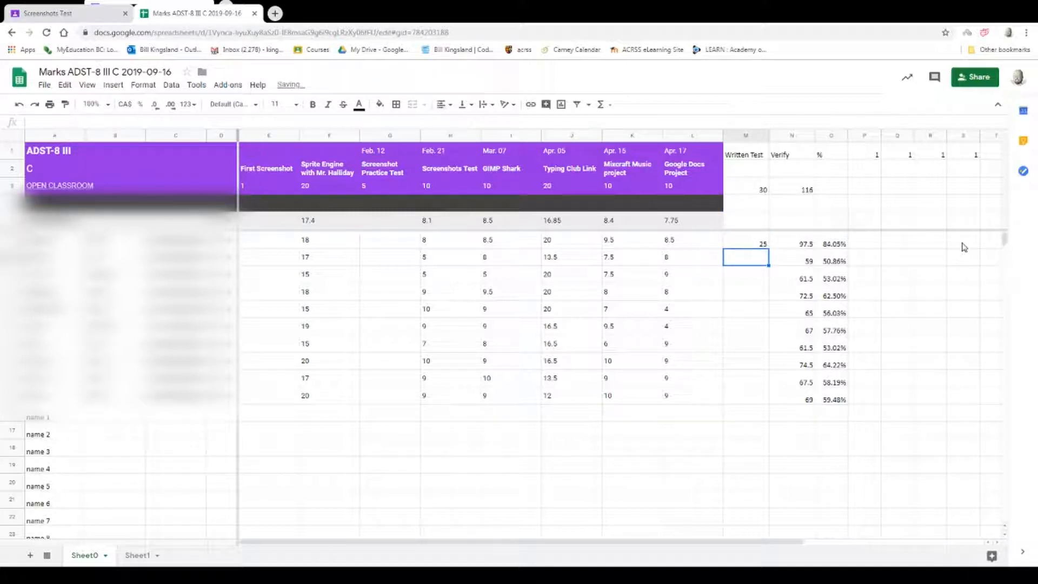
click(760, 242)
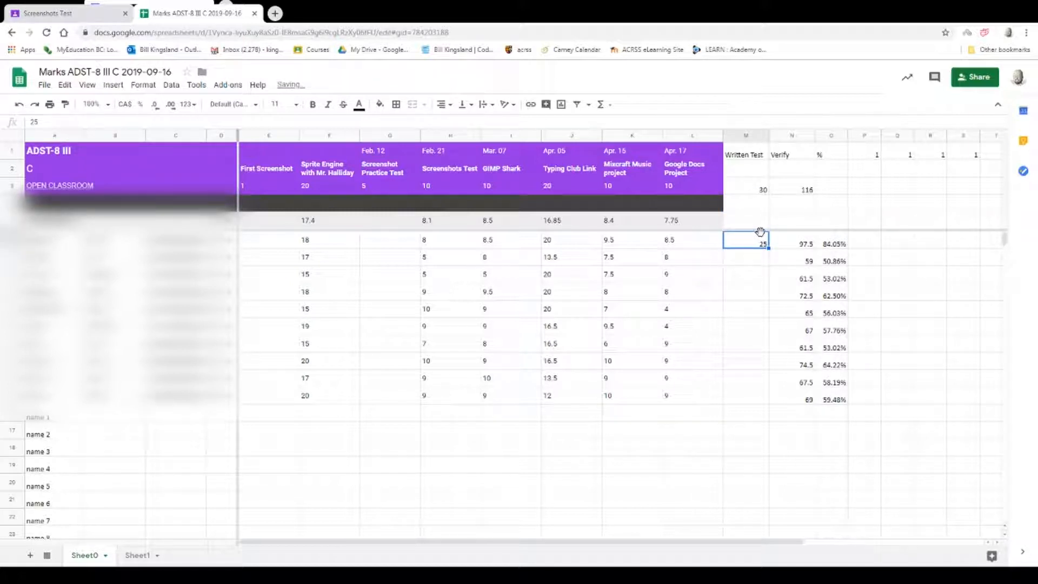
key(ctrl+c)
drag(751, 257, 752, 399)
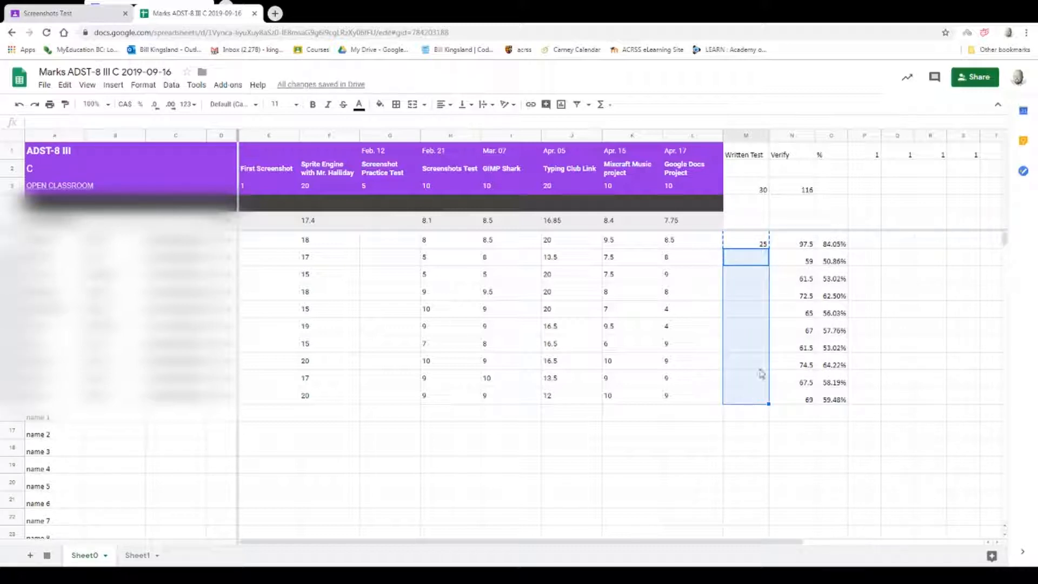
key(ctrl+v)
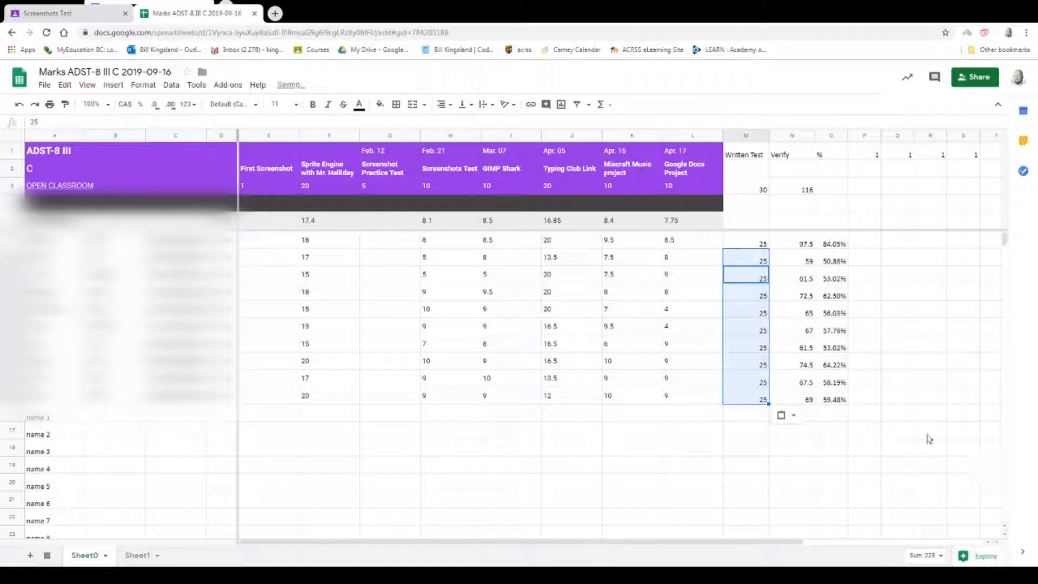
Inspect the total formula in N6 and the percentage formula in O6.
click(927, 432)
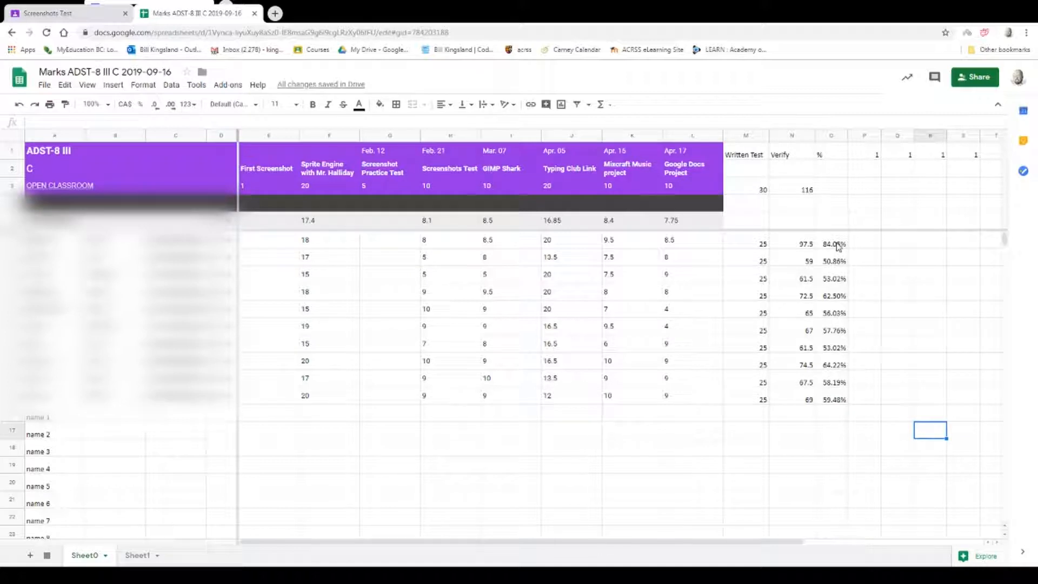
click(794, 246)
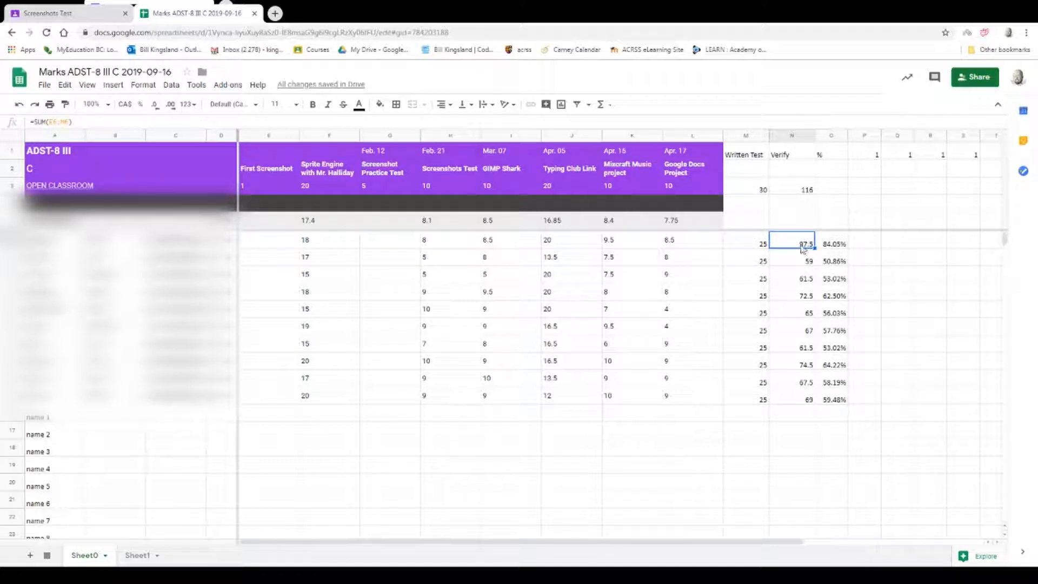
click(835, 246)
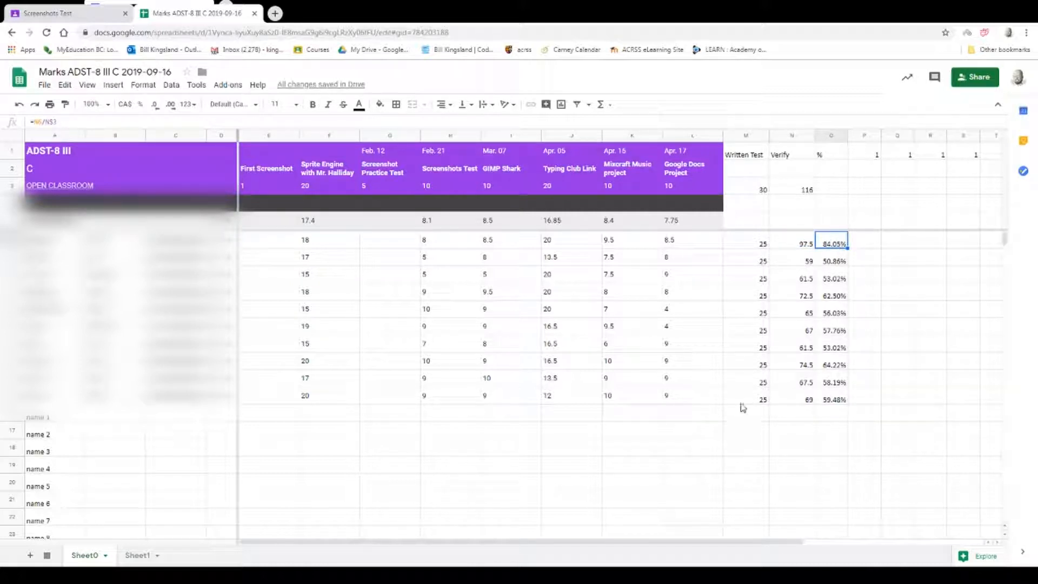
Re-enter 25 as the Written Test mark in M6 and M15.
click(746, 244)
text(0)
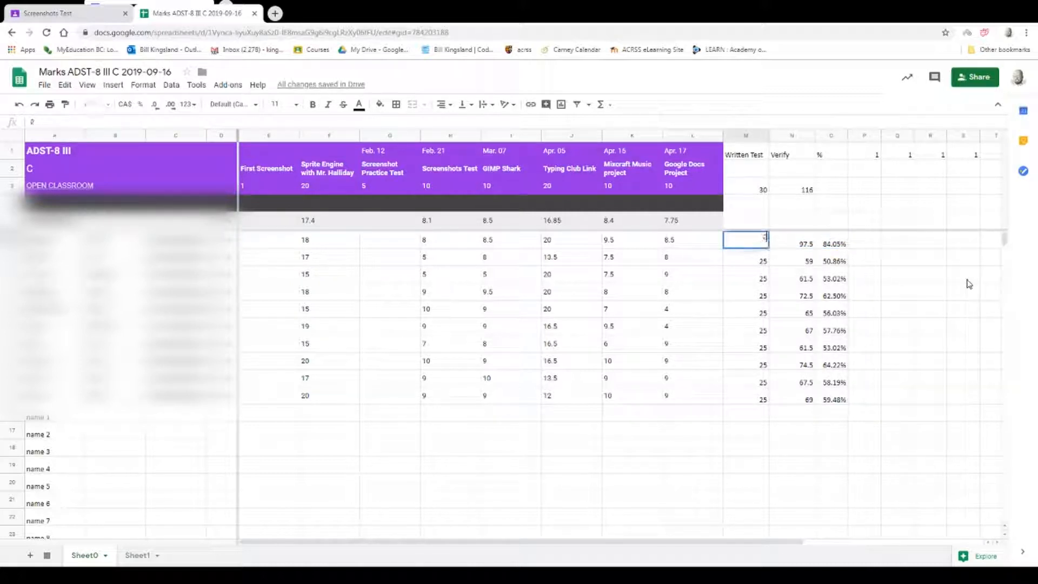
key(Return)
key(Up)
text(25)
key(Return)
key(Down)
key(Down)
key(Down)
key(Down)
key(Down)
key(Down)
key(Down)
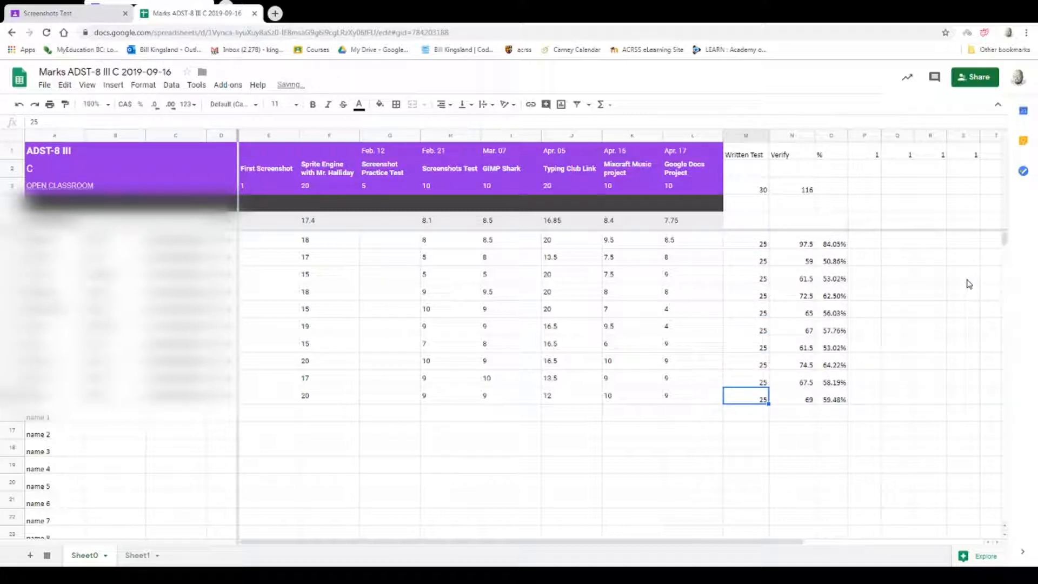
text(0)
key(Return)
key(Up)
text(25)
key(Return)
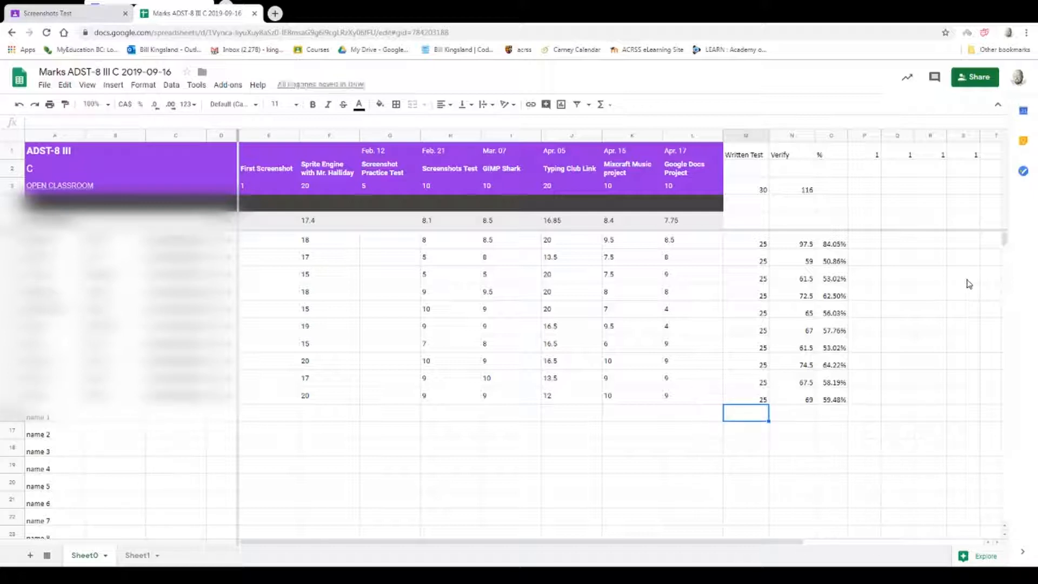
Compare the ranges summed in N6 and N15 with the Written Test marks in M6 and M15.
click(740, 243)
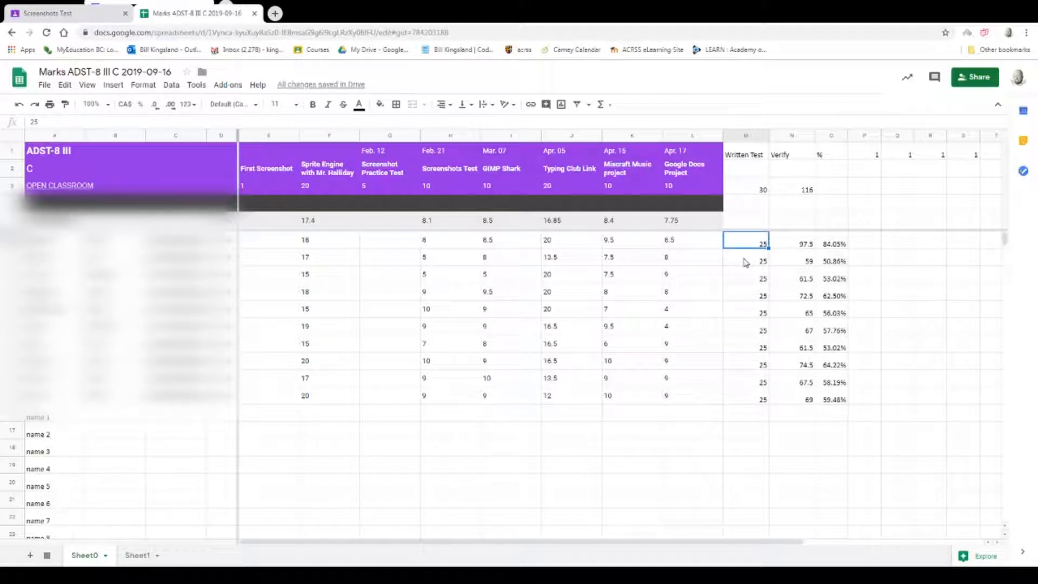
click(747, 399)
click(791, 247)
click(754, 251)
click(785, 248)
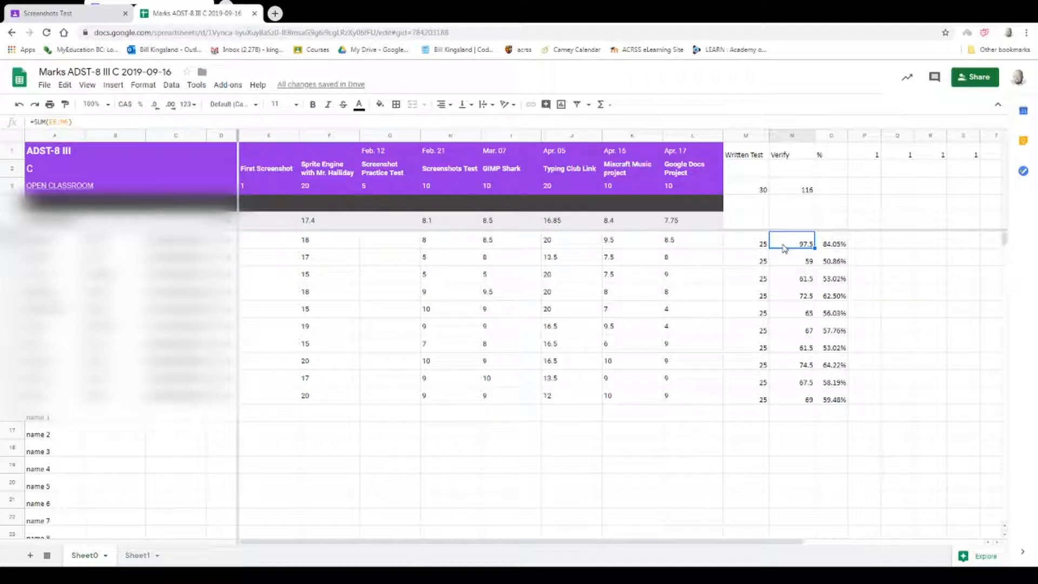
click(798, 403)
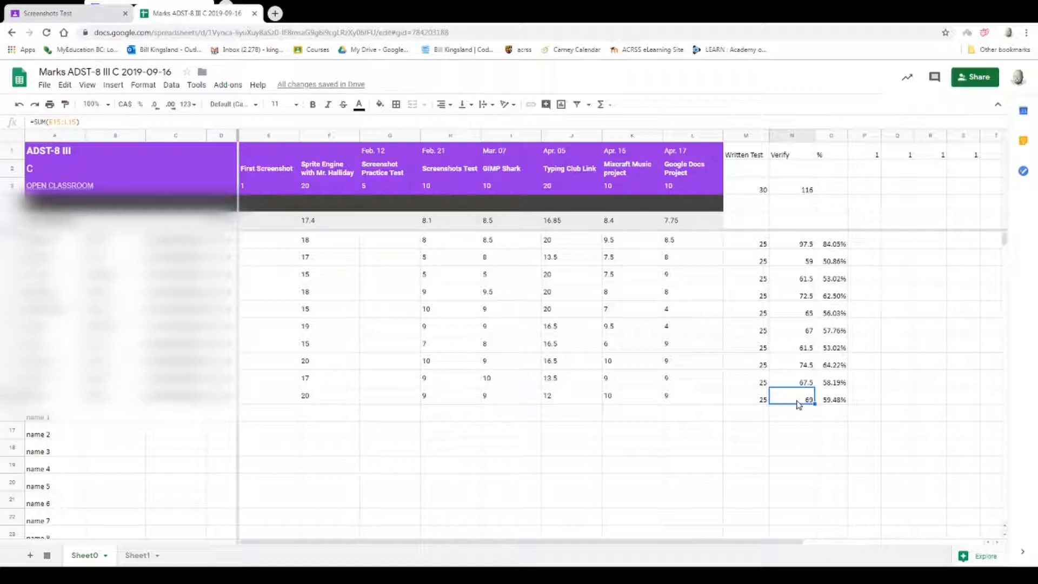
Fill the N6 total formula down through N15 so every row includes the Written Test column.
click(790, 246)
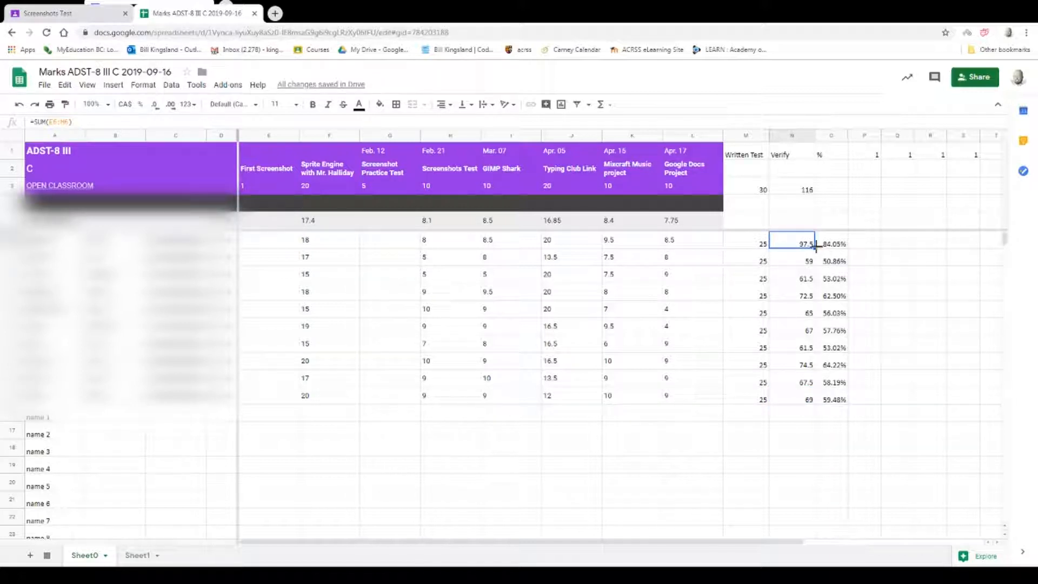
drag(815, 246, 814, 403)
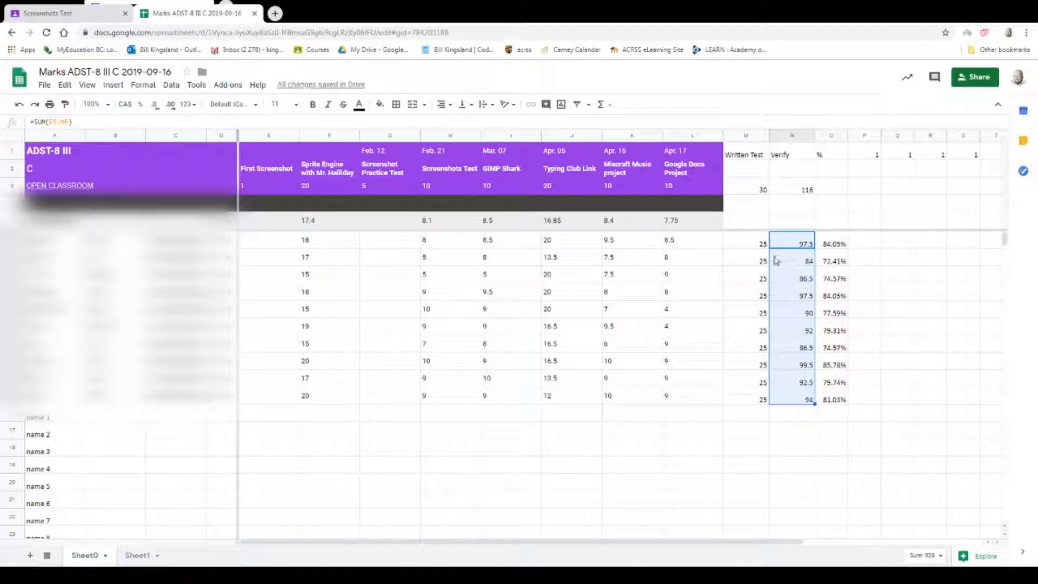
Insert another empty column between Written Test and Verify.
click(750, 243)
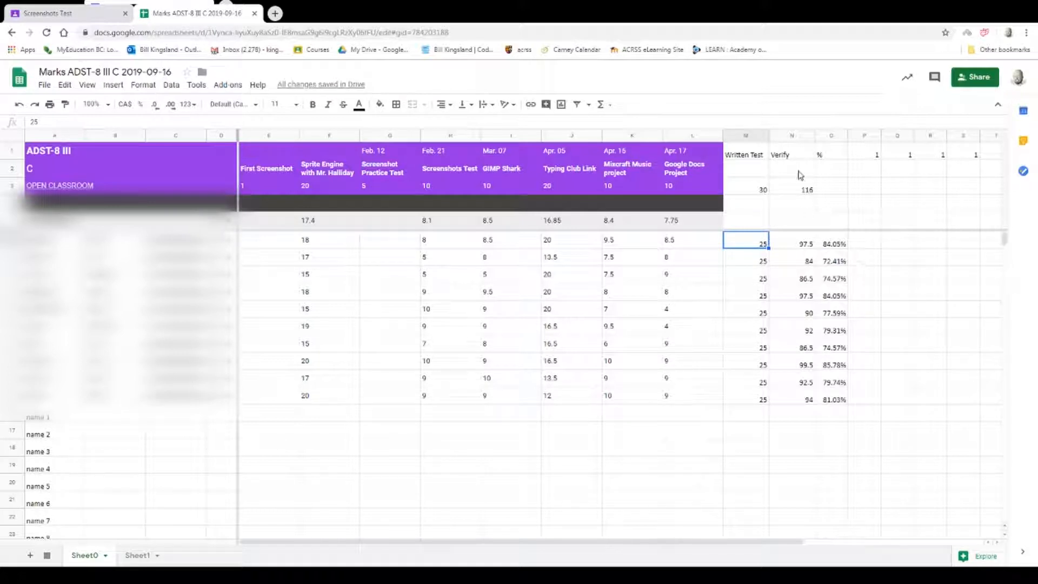
click(778, 136)
right_click(779, 137)
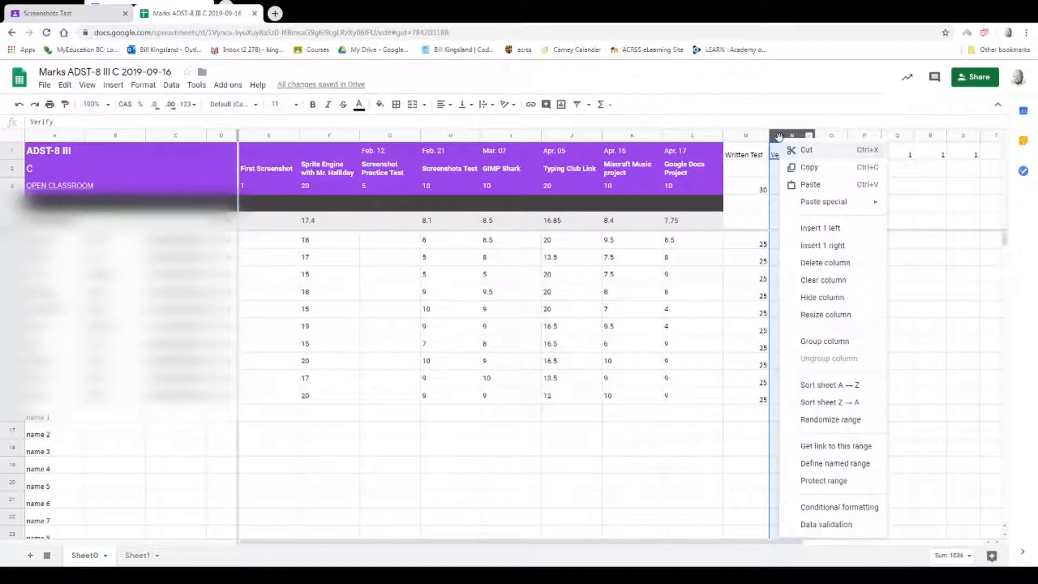
click(827, 229)
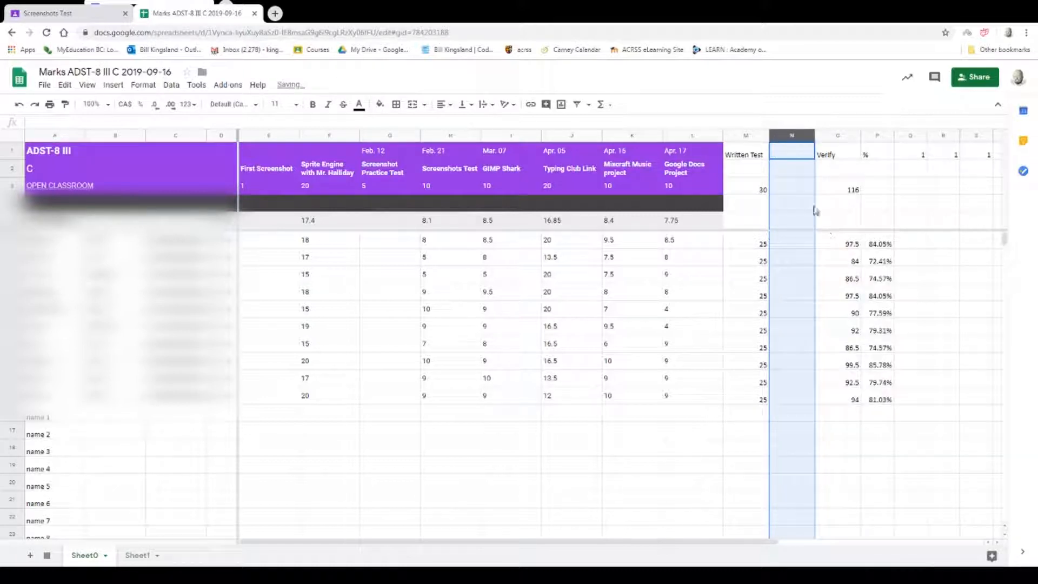
Title the new column N "Participation" and set its maximum mark in N3 to 10.
click(792, 157)
text(Participatuin)
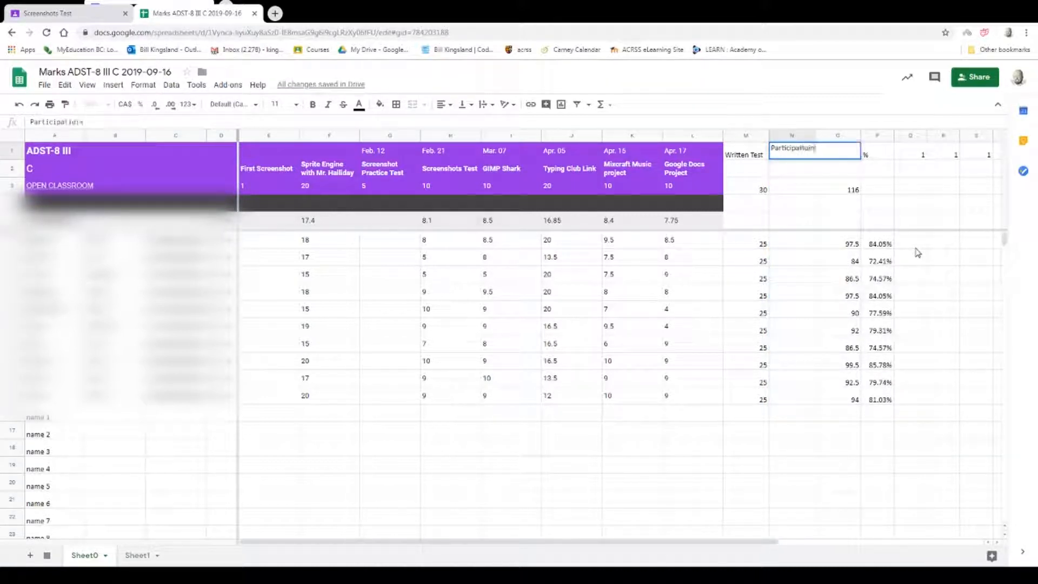
key(BackSpace)
key(BackSpace)
key(BackSpace)
text(ion)
key(Return)
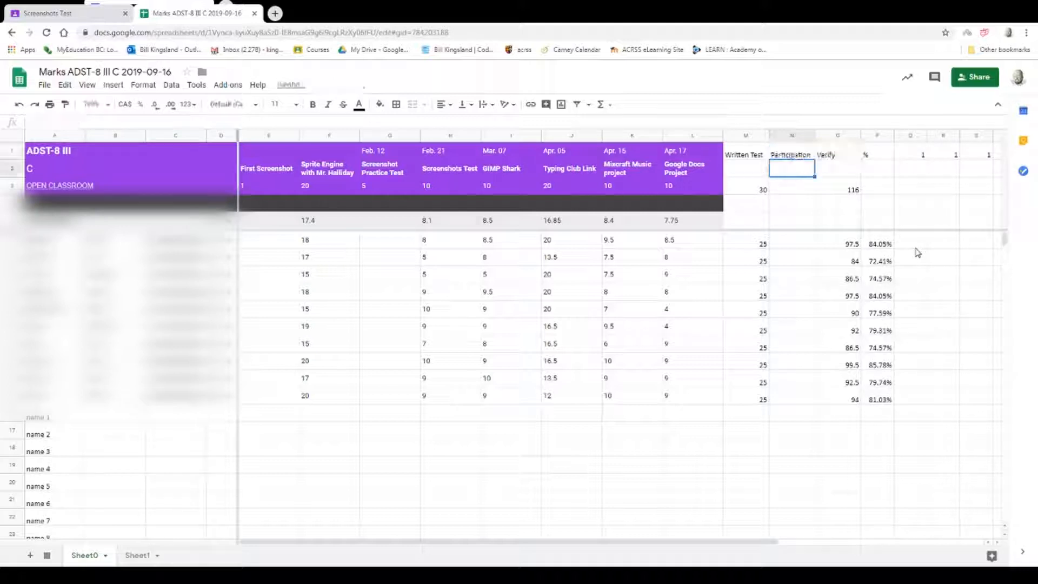
key(Down)
text(10)
key(Return)
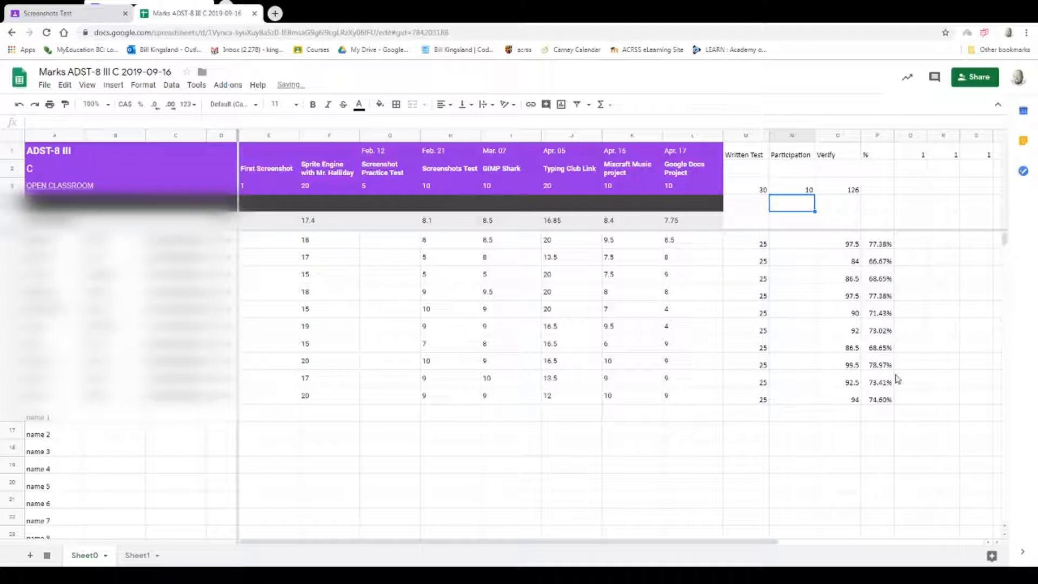
Enter the Participation marks 9, 8, 9, 9, 9, 9, 9, 9, 8 and 9 in N6 through N15.
click(789, 246)
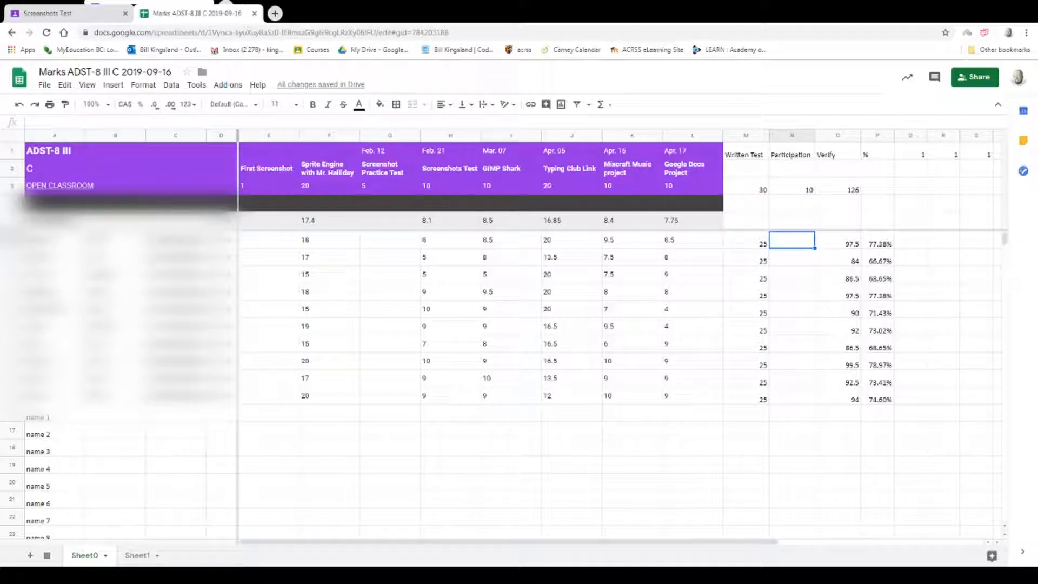
text(9)
key(Return)
text(8)
key(Return)
text(9)
key(Return)
text(9)
key(Return)
text(9)
key(Return)
text(9)
key(Return)
text(9)
key(Return)
text(9)
key(Return)
text(8)
key(Return)
text(89)
key(Return)
key(Up)
text(9)
key(Return)
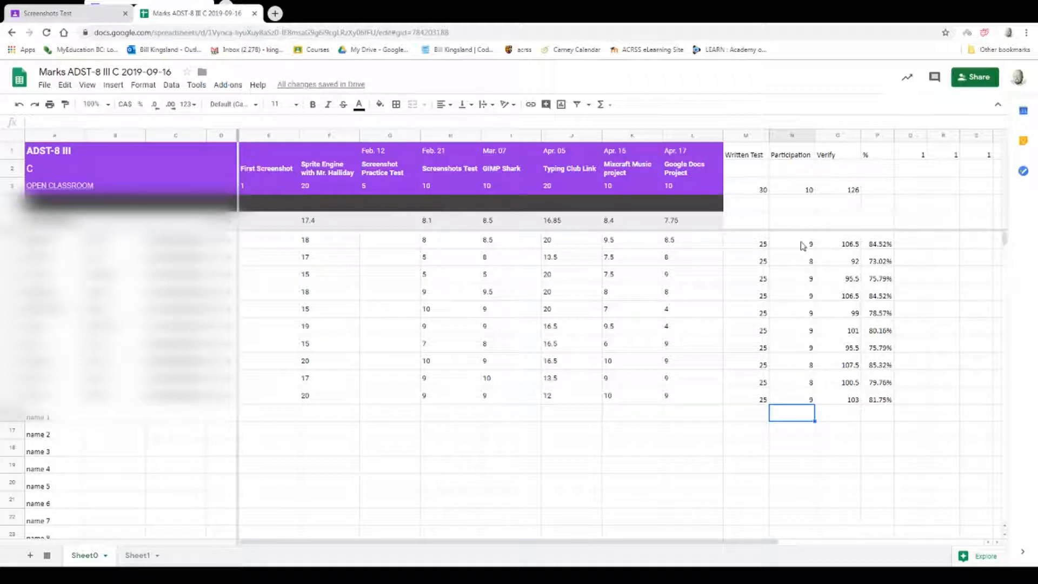
Try 20 as the Participation maximum in N3, and restore it to 10.
click(754, 245)
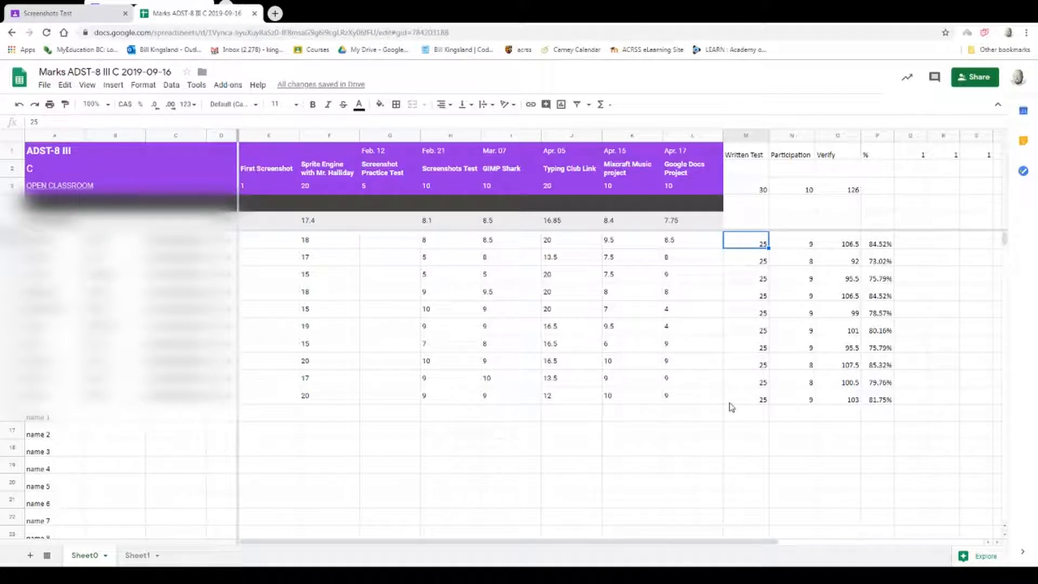
click(839, 188)
click(795, 190)
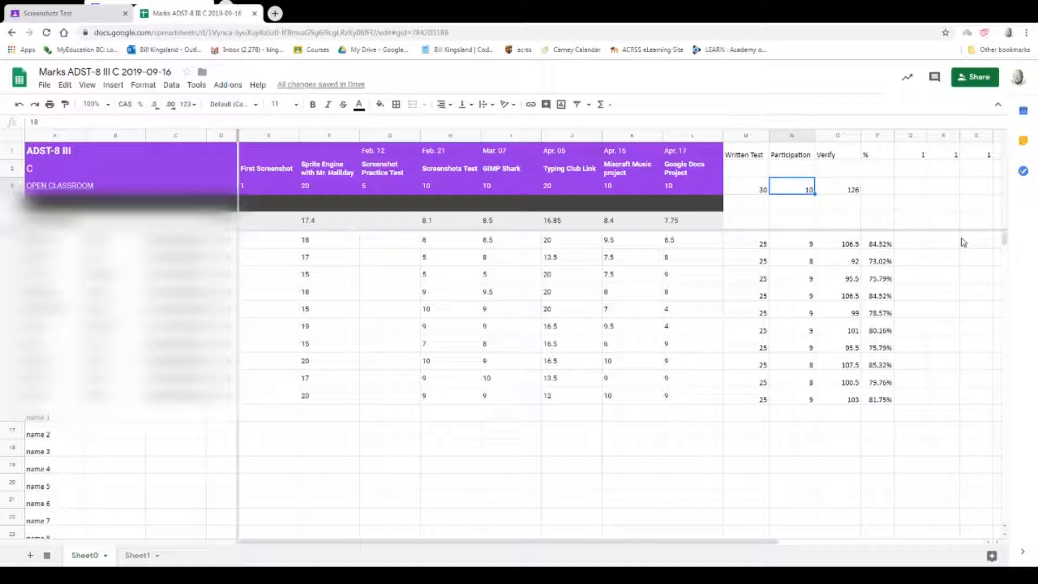
text(20)
key(Return)
key(Up)
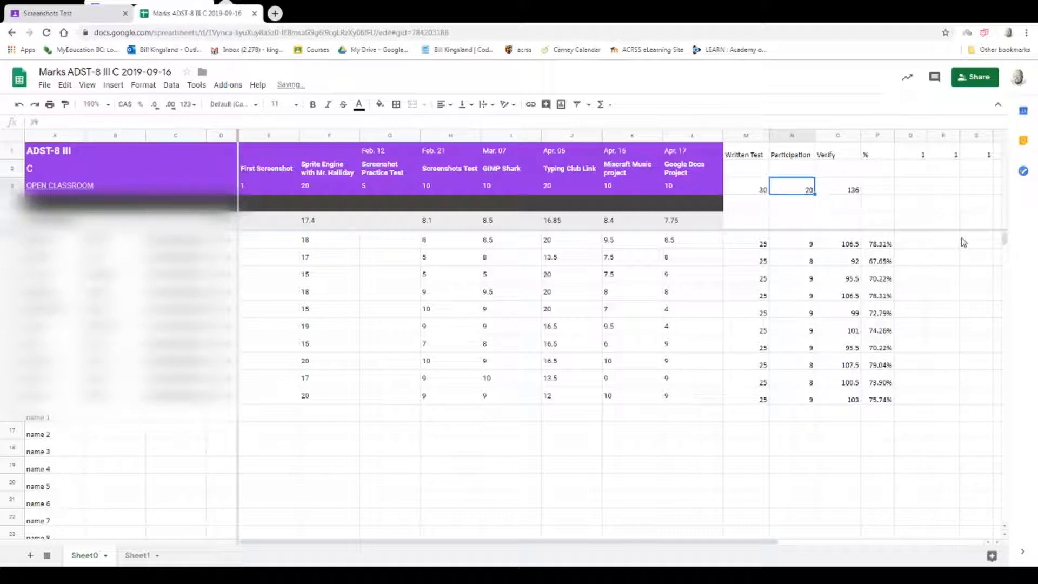
text(10)
key(Return)
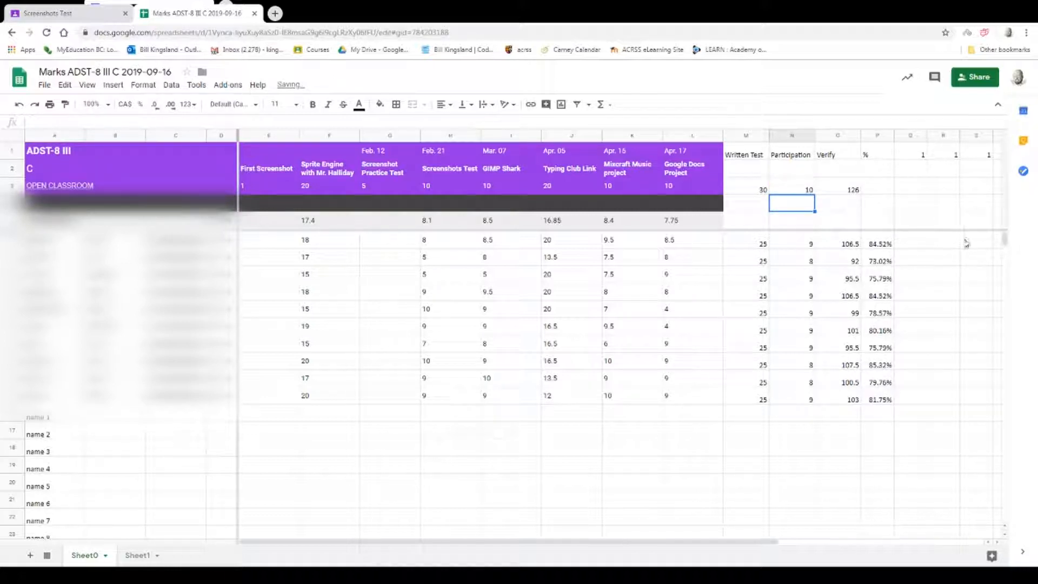
Review the percentage formulas row by row from P6 through P15.
click(889, 244)
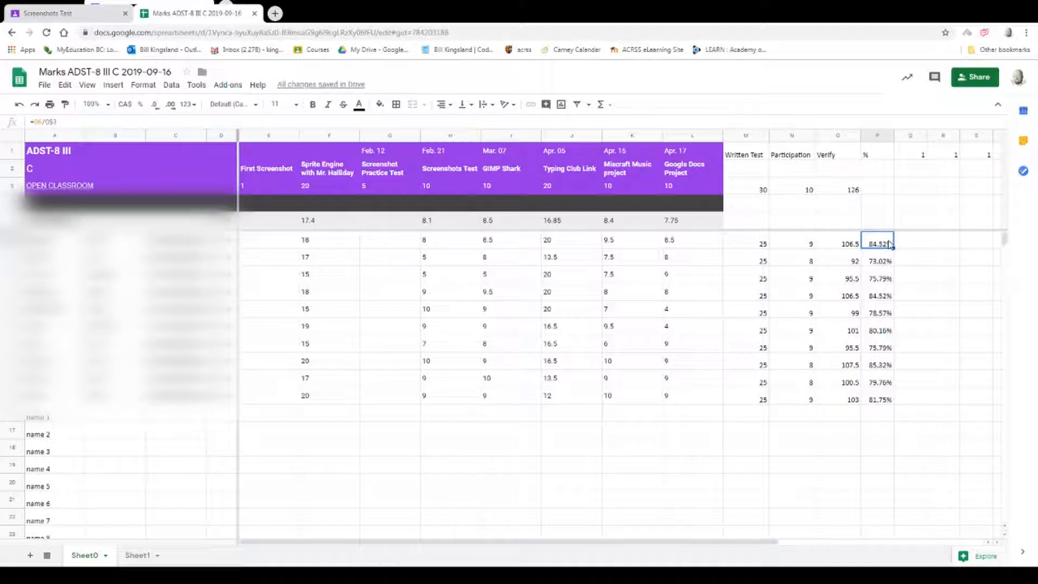
click(880, 261)
click(879, 279)
click(880, 295)
click(879, 313)
click(880, 330)
click(880, 347)
click(879, 365)
click(880, 382)
click(883, 400)
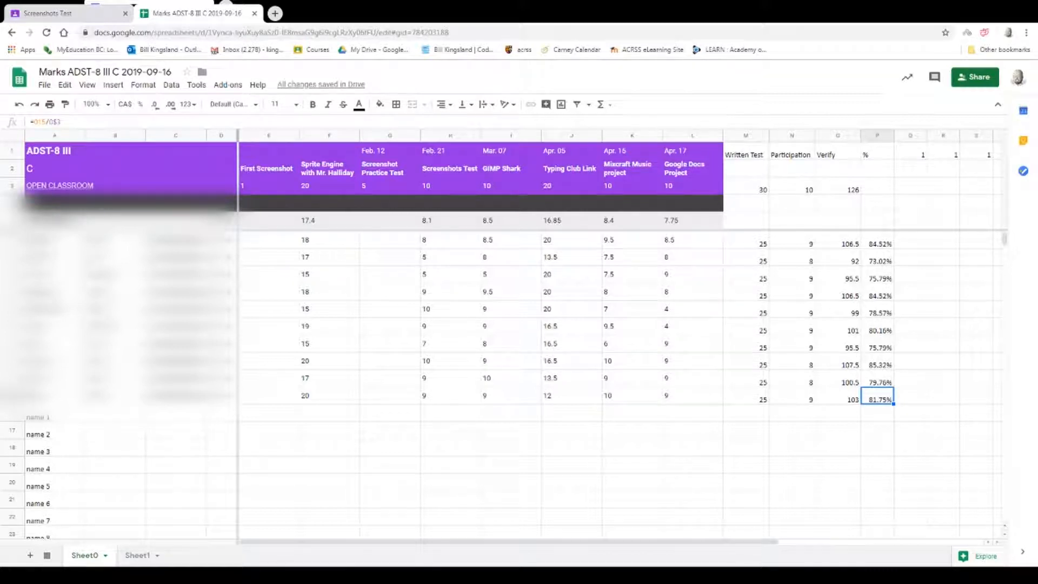
View the spreadsheet's document details to check which Drive folder holds it.
click(692, 326)
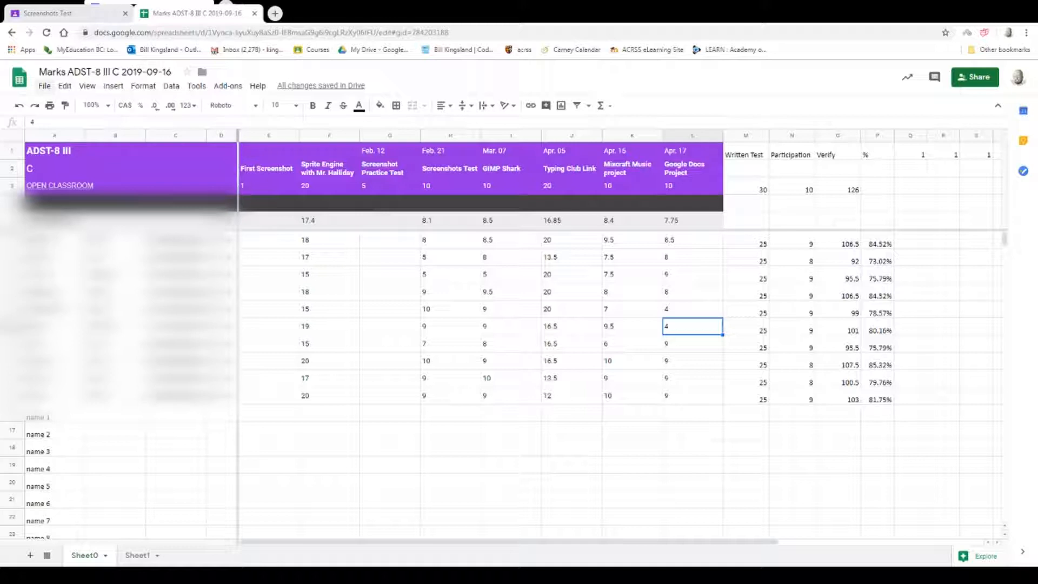
click(44, 86)
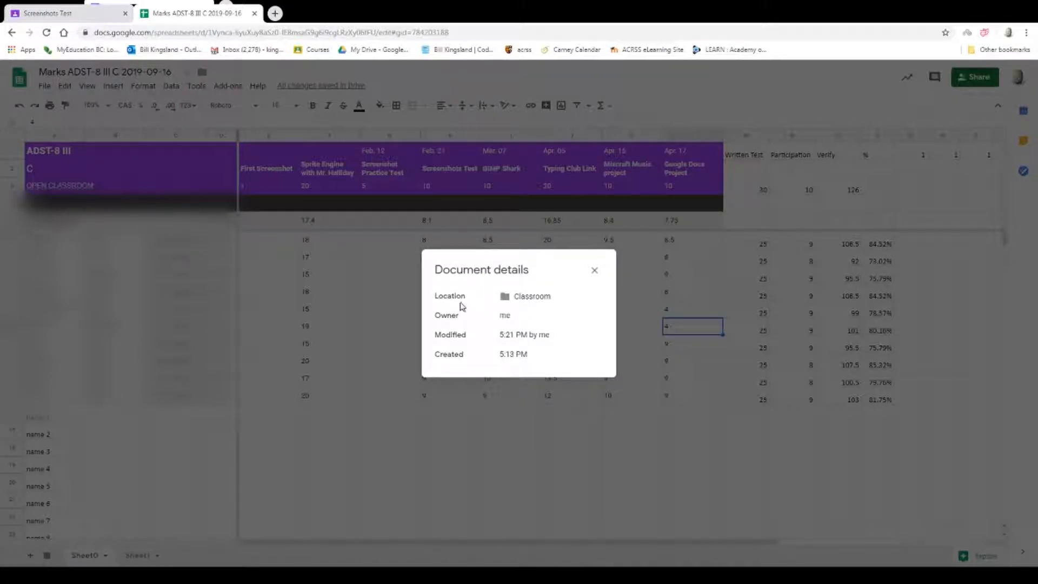
click(594, 270)
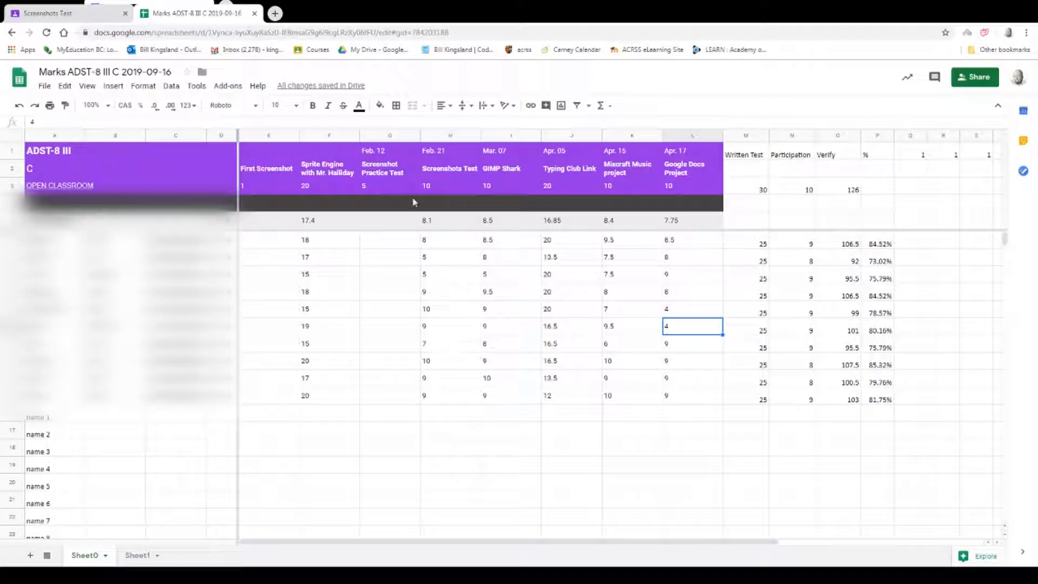
Open My Drive in a new browser tab and go into the Classroom folder.
click(275, 14)
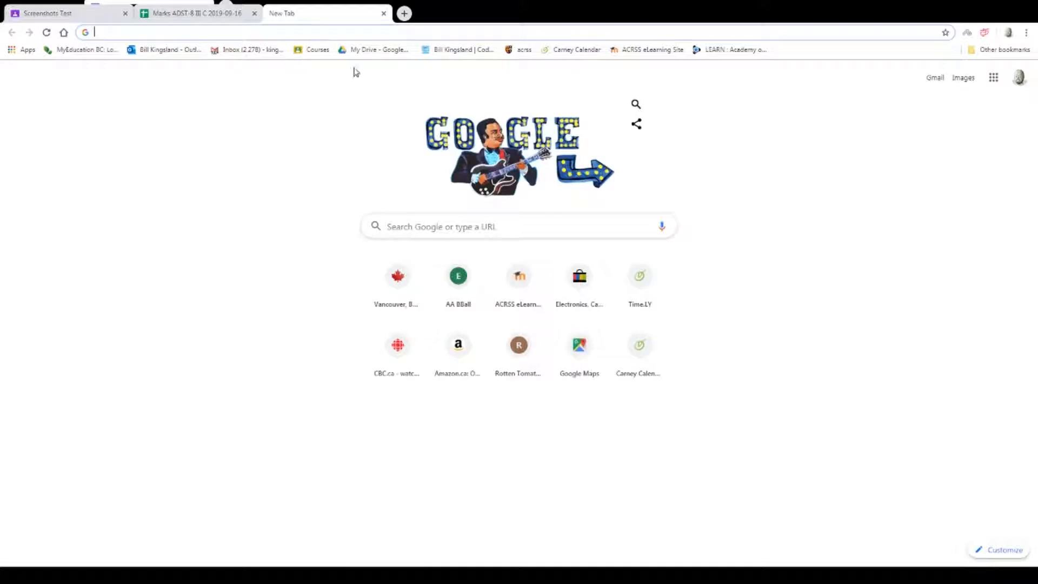
click(370, 49)
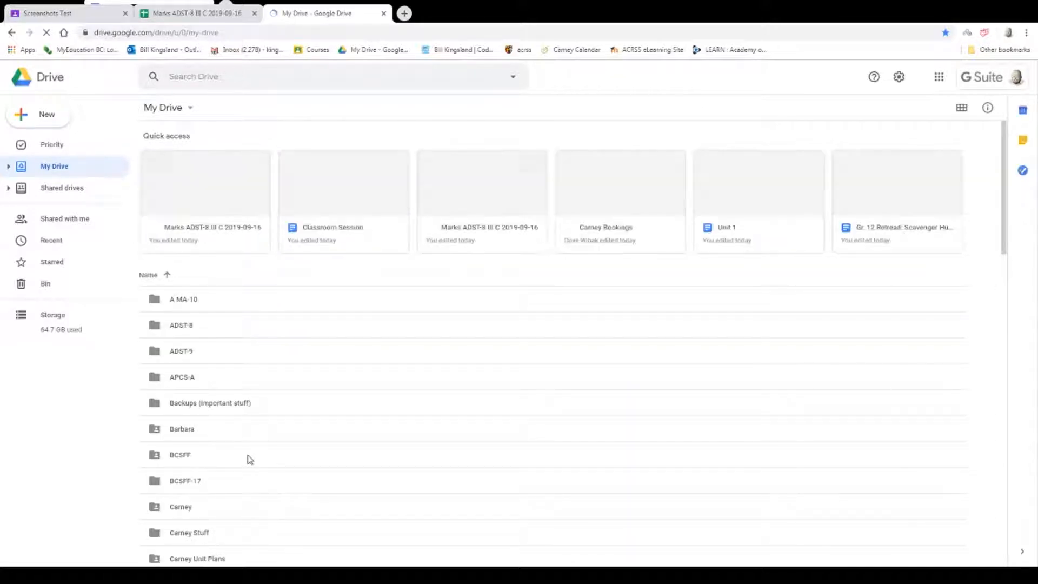
scroll(248, 458, down, 4)
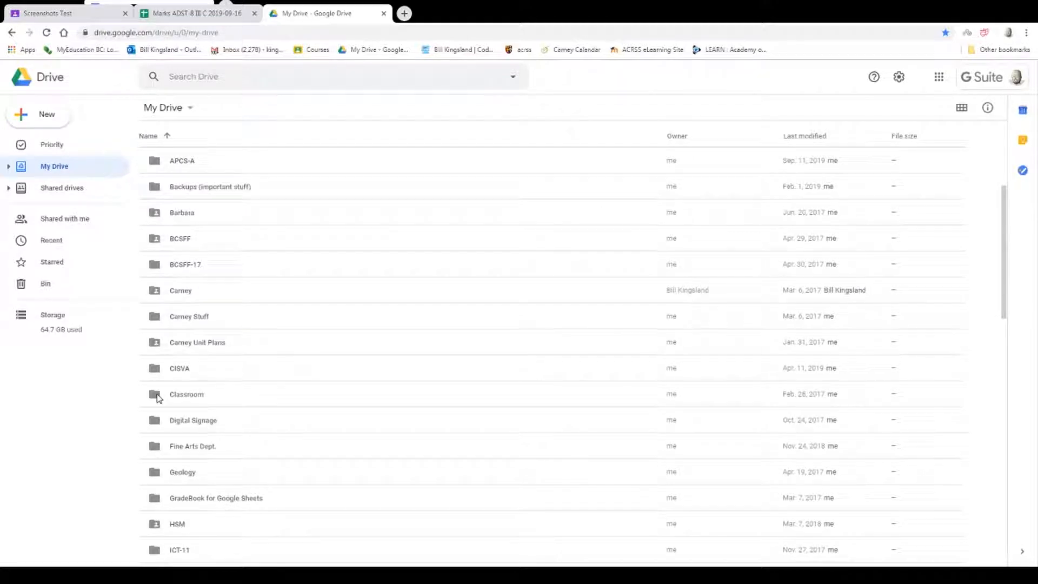
double_click(159, 398)
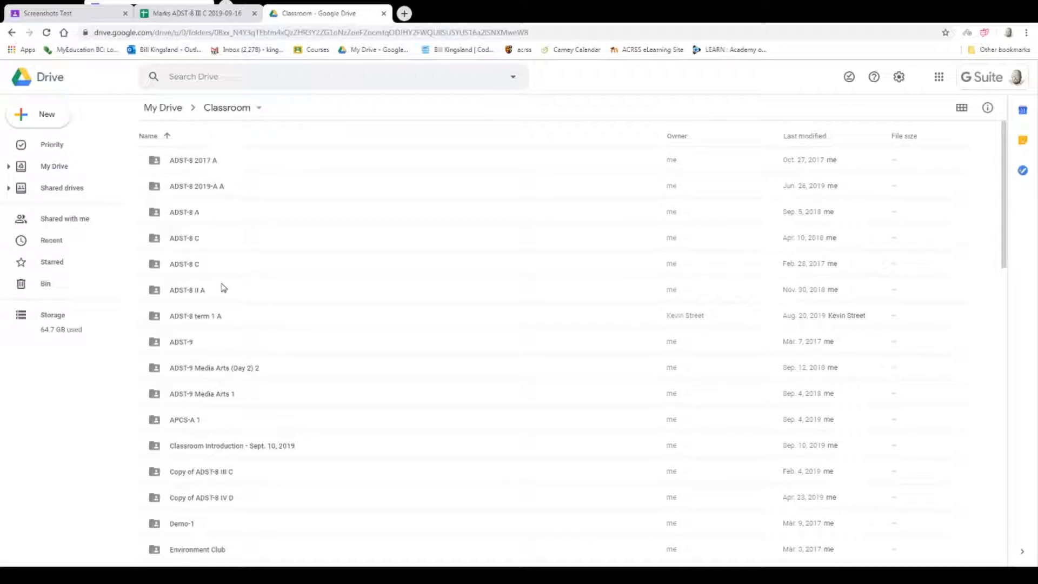
Sort the Classroom folder by last modified and select the newest Marks ADST-8 III C 2019-09-16 spreadsheet.
scroll(264, 277, down, 5)
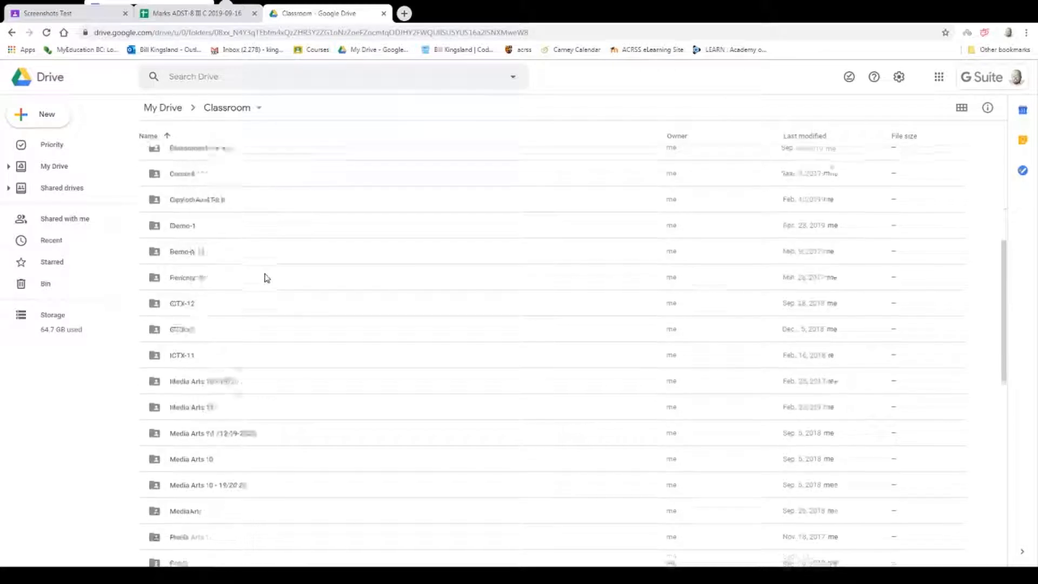
scroll(264, 277, down, 7)
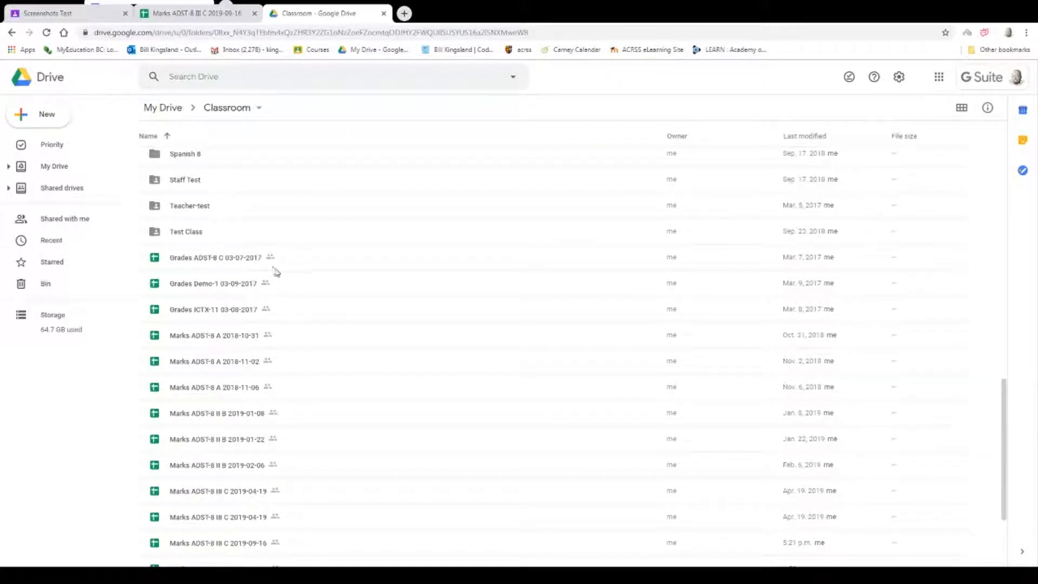
click(815, 139)
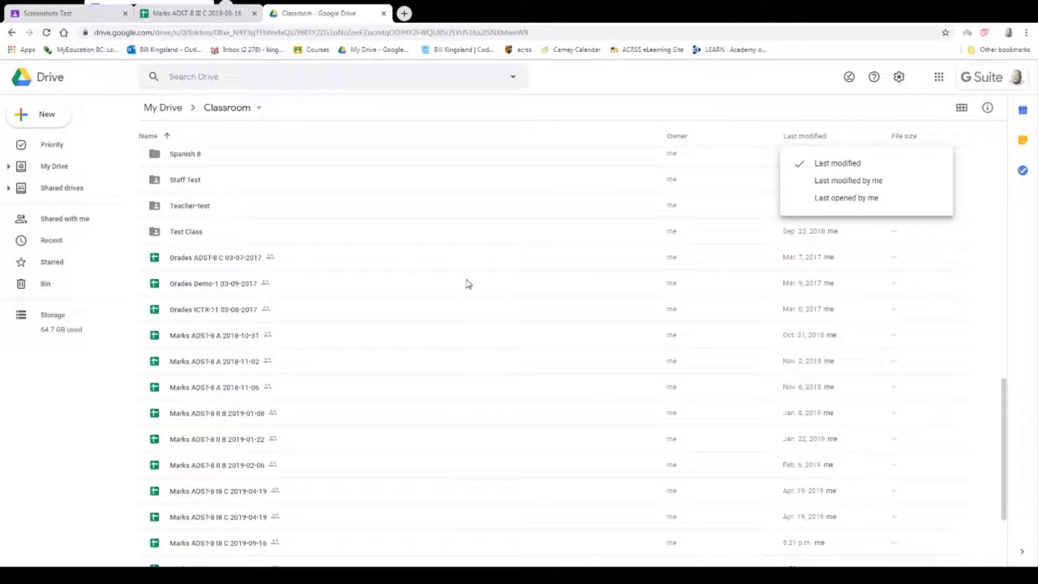
click(844, 163)
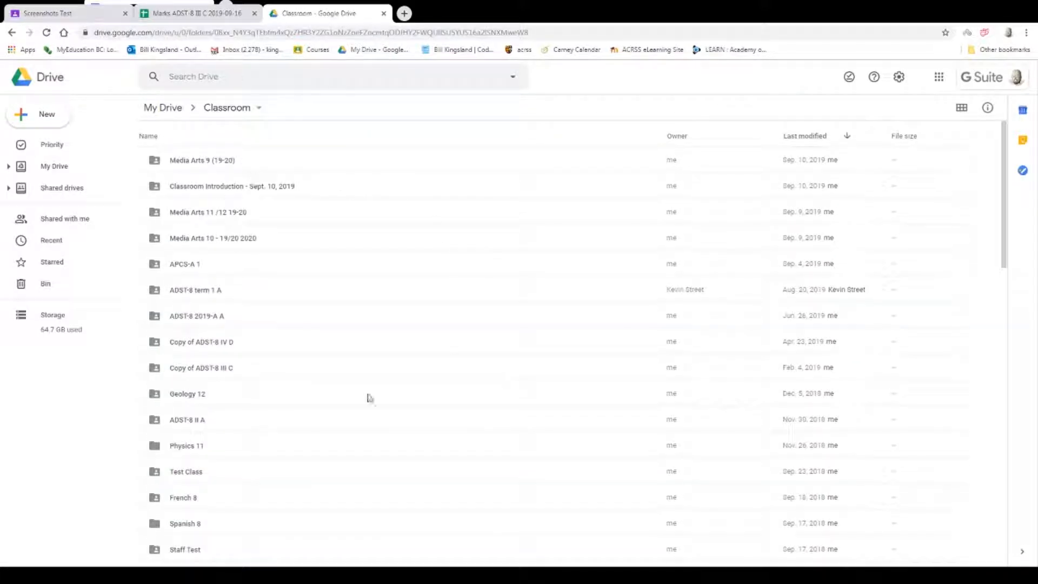
scroll(454, 341, down, 5)
scroll(454, 341, down, 8)
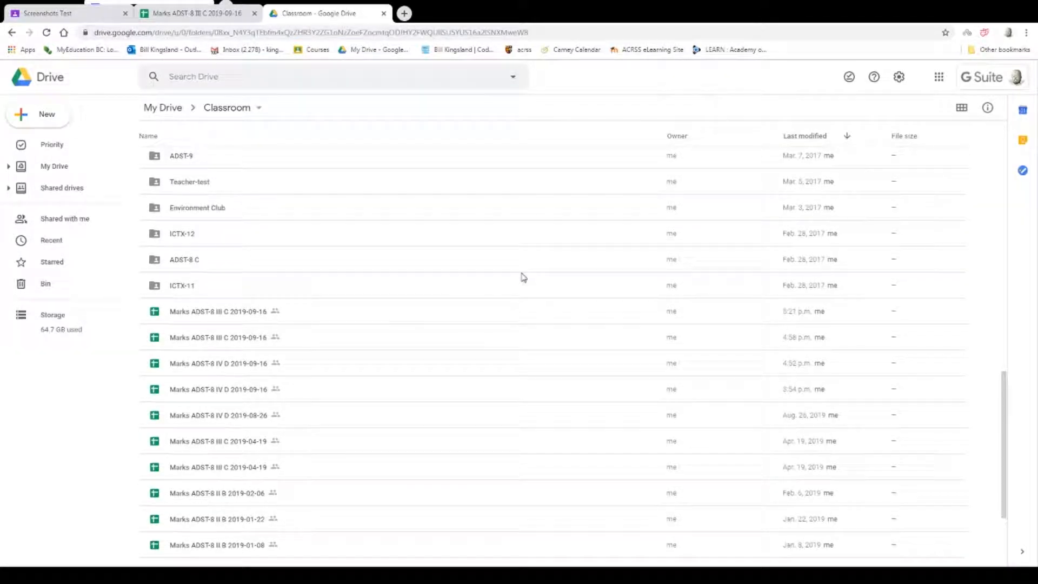
click(214, 316)
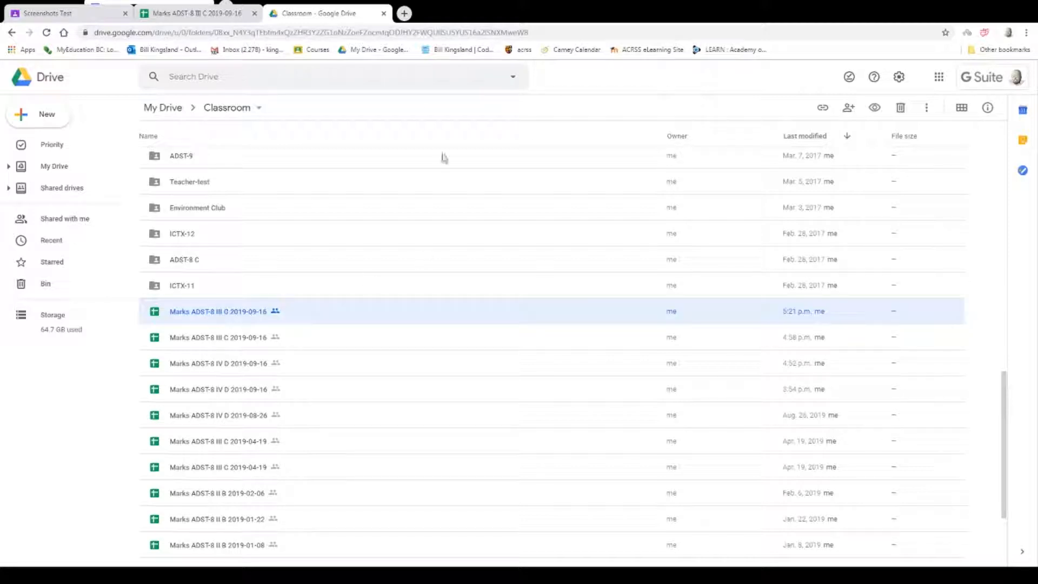
Close the open marks spreadsheet and reopen the newest Marks ADST-8 III C 2019-09-16 file from the Classroom folder.
click(213, 14)
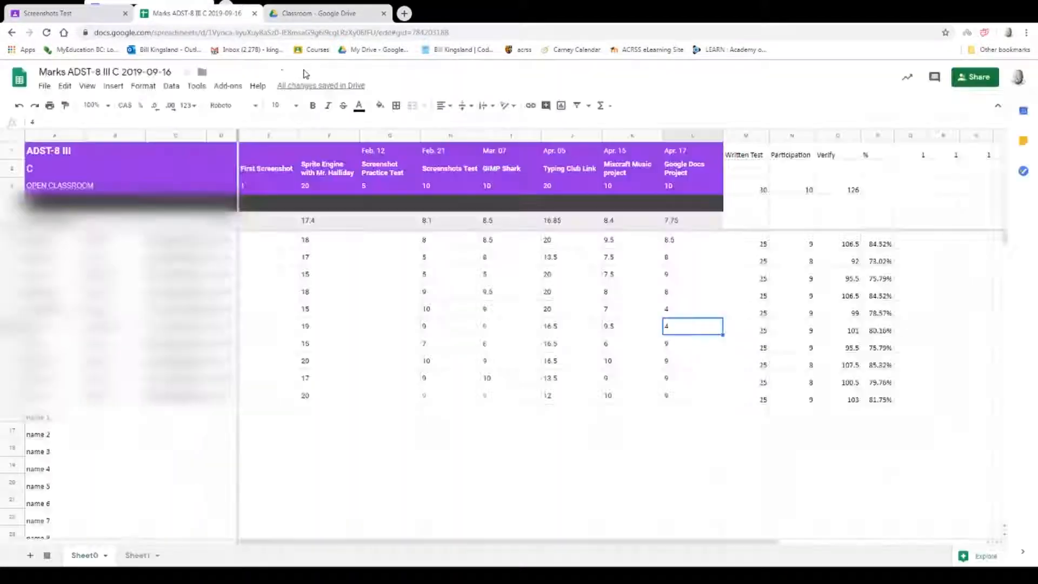
click(255, 14)
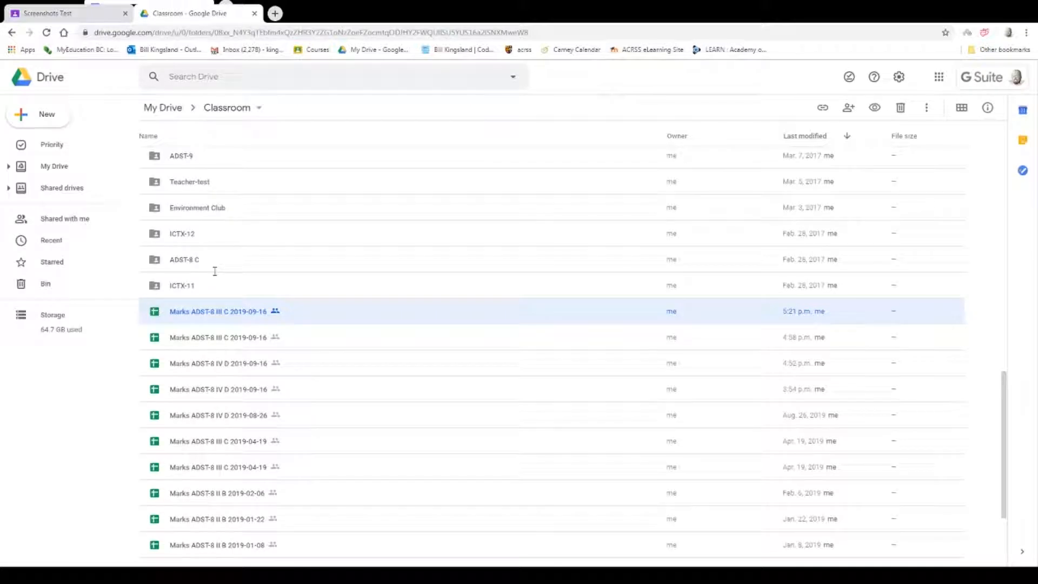
double_click(171, 314)
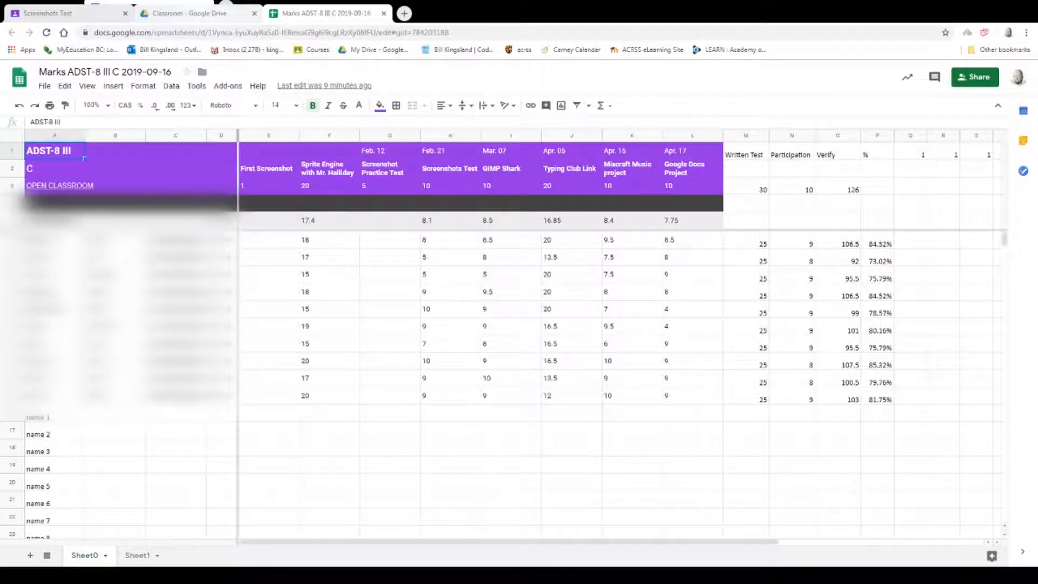
Check the file in the Drive listing and close the reopened marks spreadsheet.
click(195, 13)
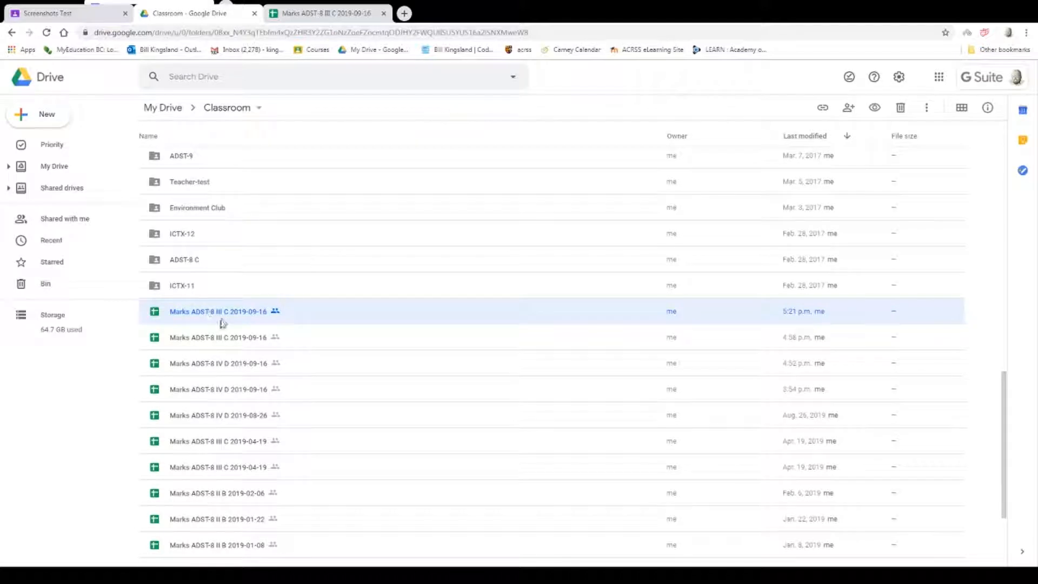
click(346, 13)
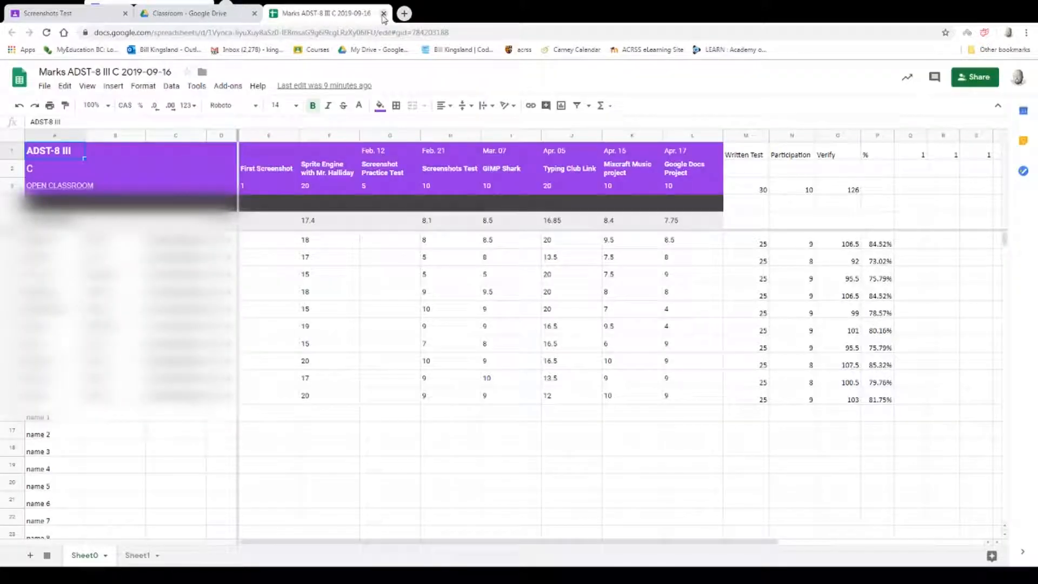
key(ctrl+w)
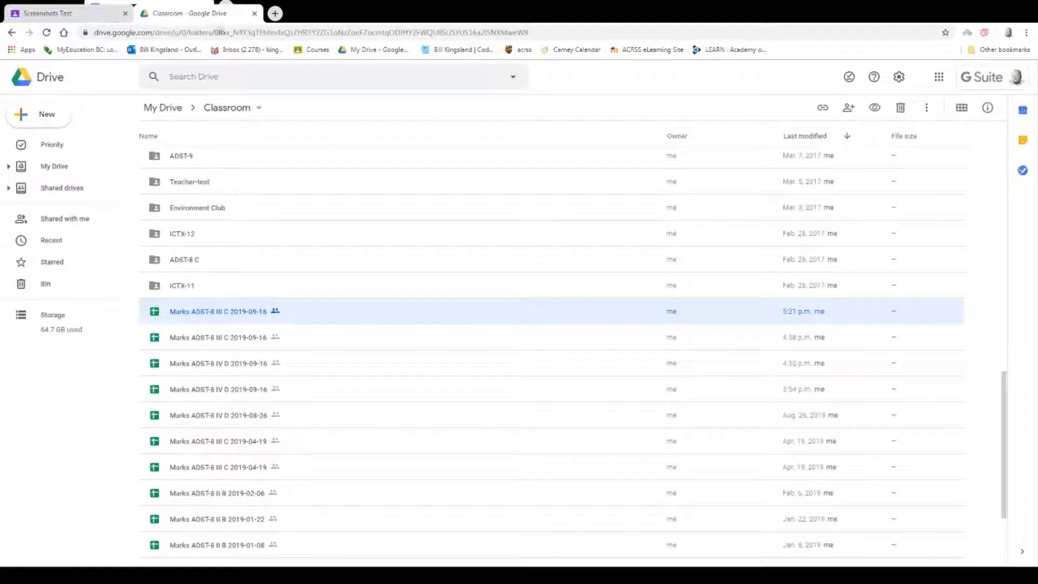
Move the newest Marks ADST-8 III C 2019-09-16 file to Carney > Marks > 2018-2019 and accept sharing it with that folder's viewers.
right_click(237, 317)
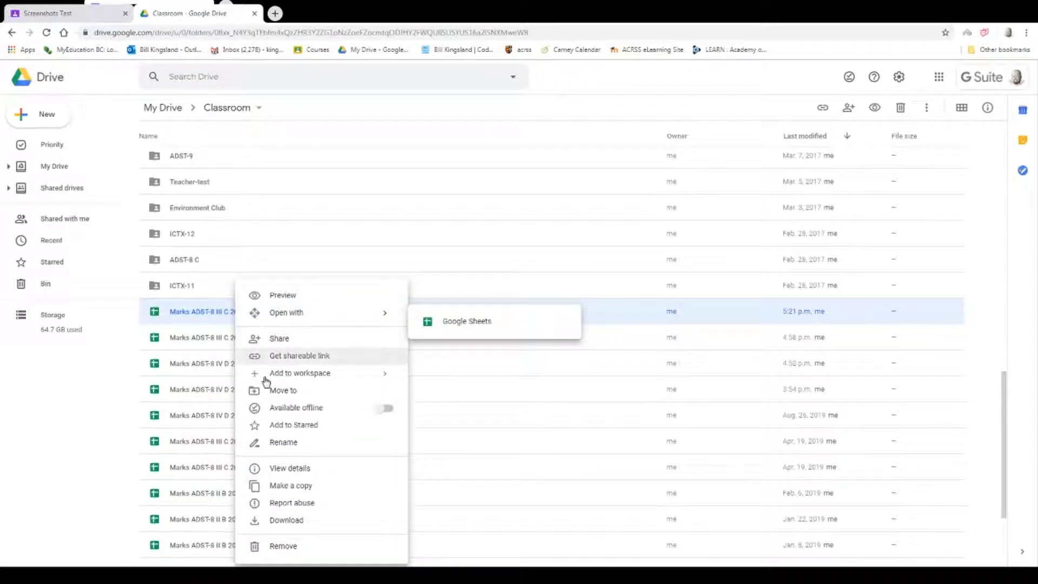
click(286, 391)
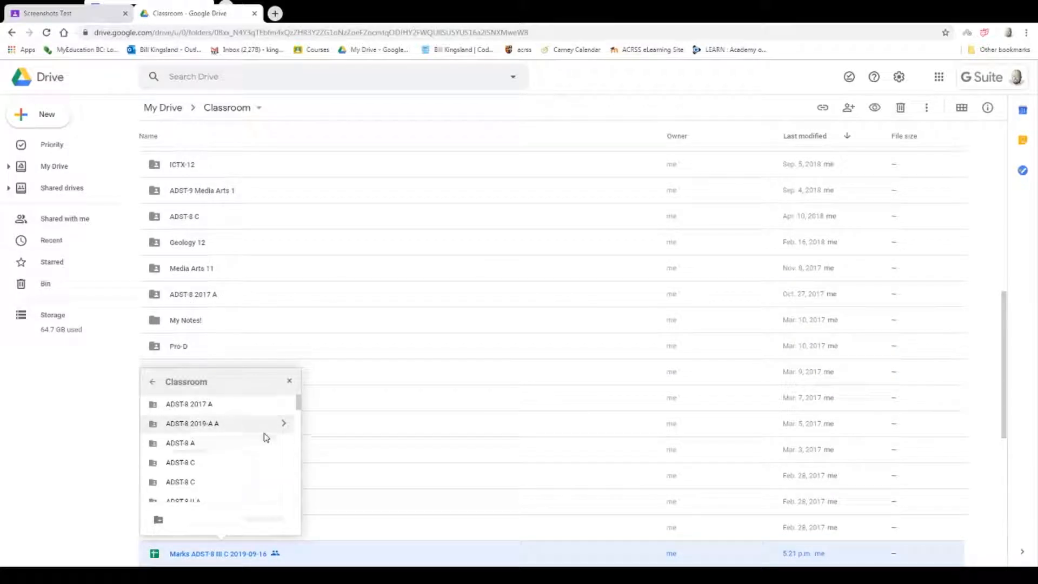
click(152, 382)
double_click(153, 454)
scroll(236, 449, down, 3)
scroll(238, 450, down, 5)
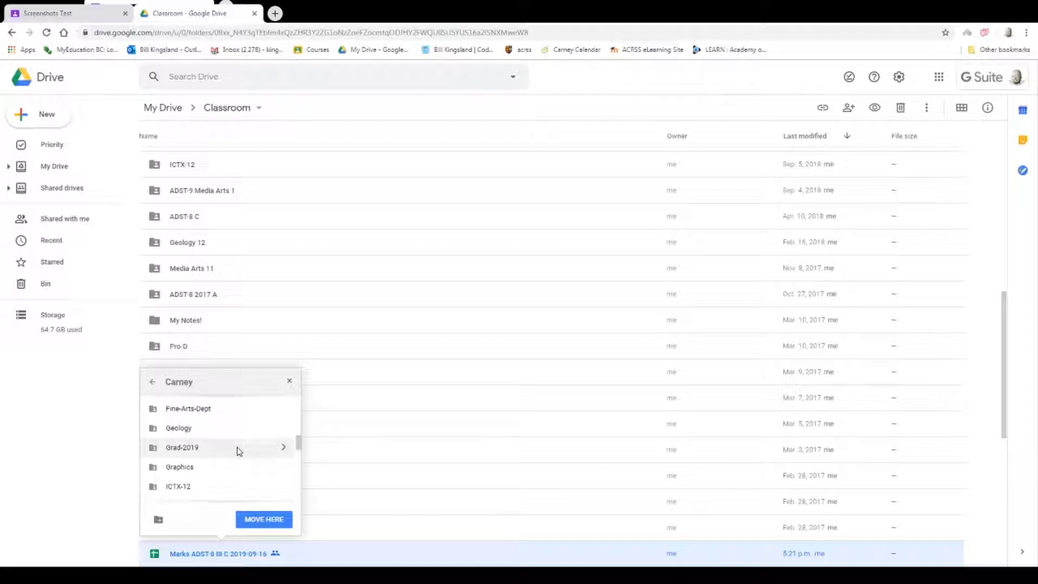
scroll(237, 450, down, 2)
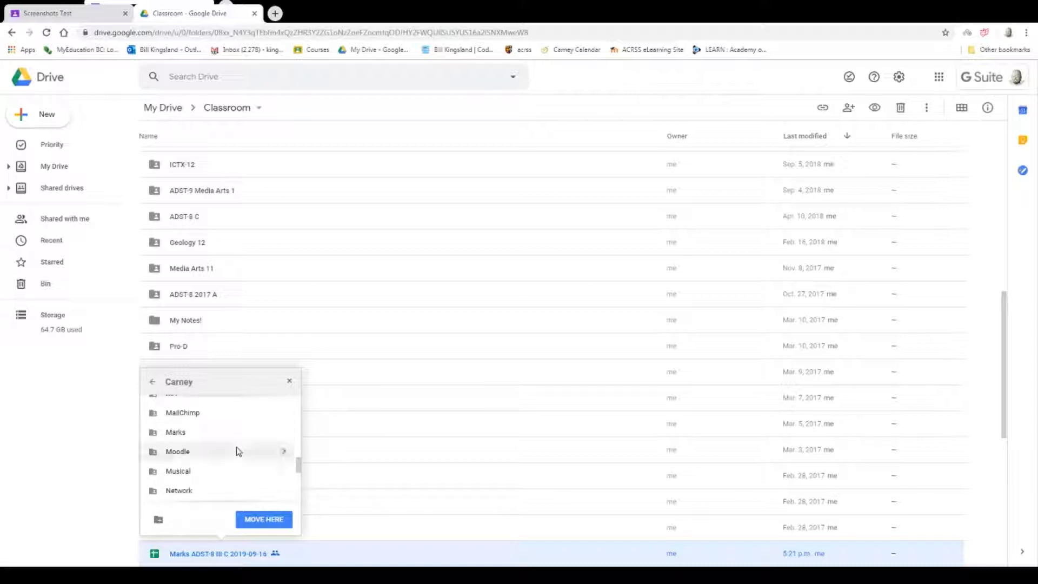
double_click(154, 437)
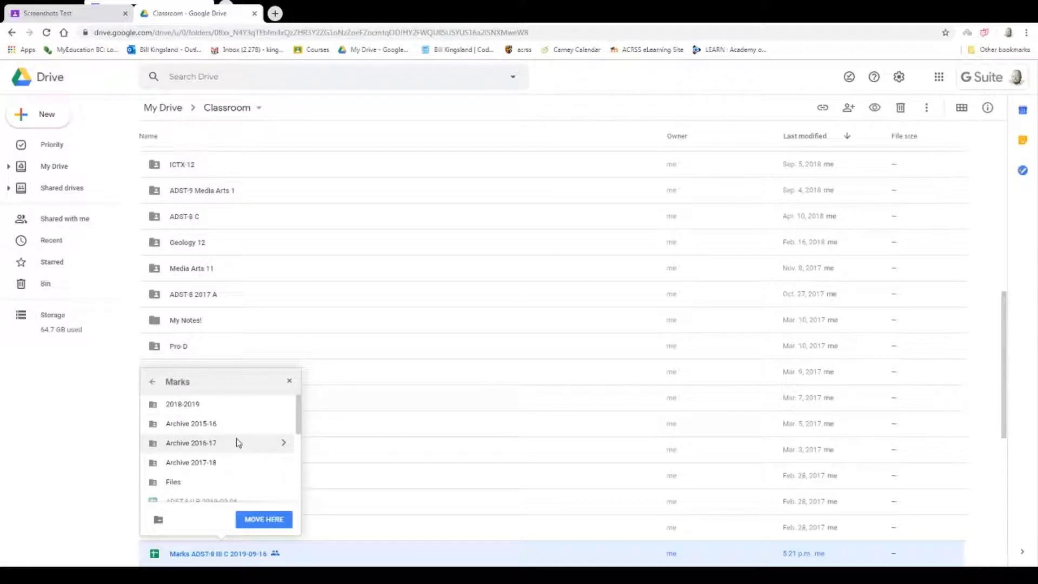
double_click(197, 405)
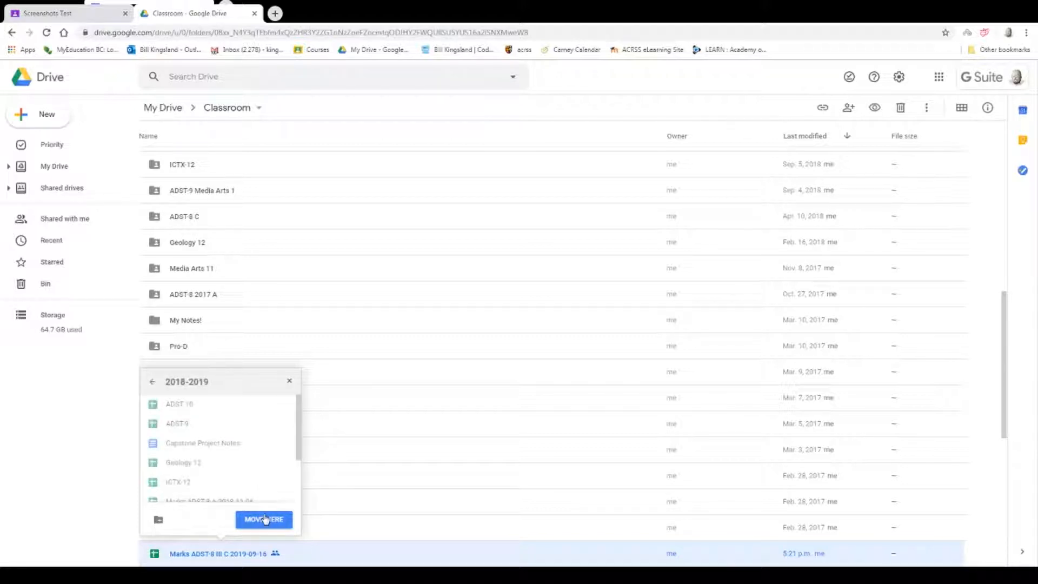
click(263, 518)
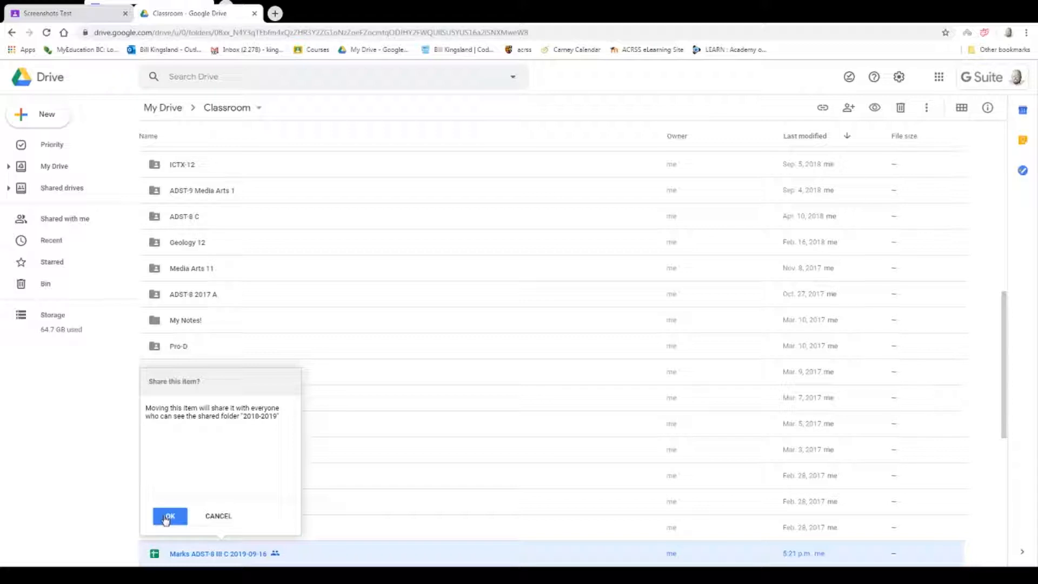
key(Return)
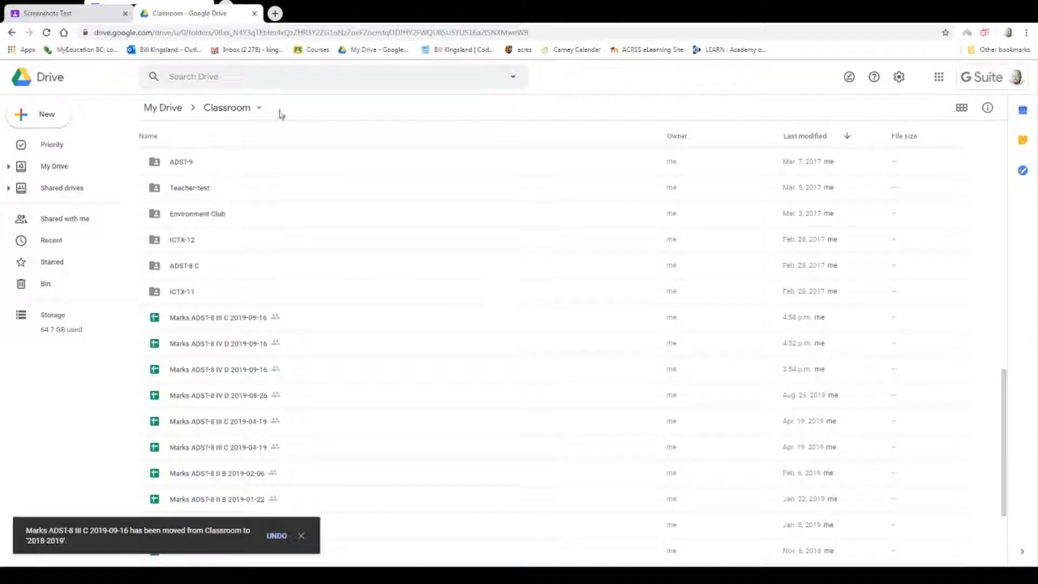
Switch to the Screenshots Test assignment page in Google Classroom.
click(93, 15)
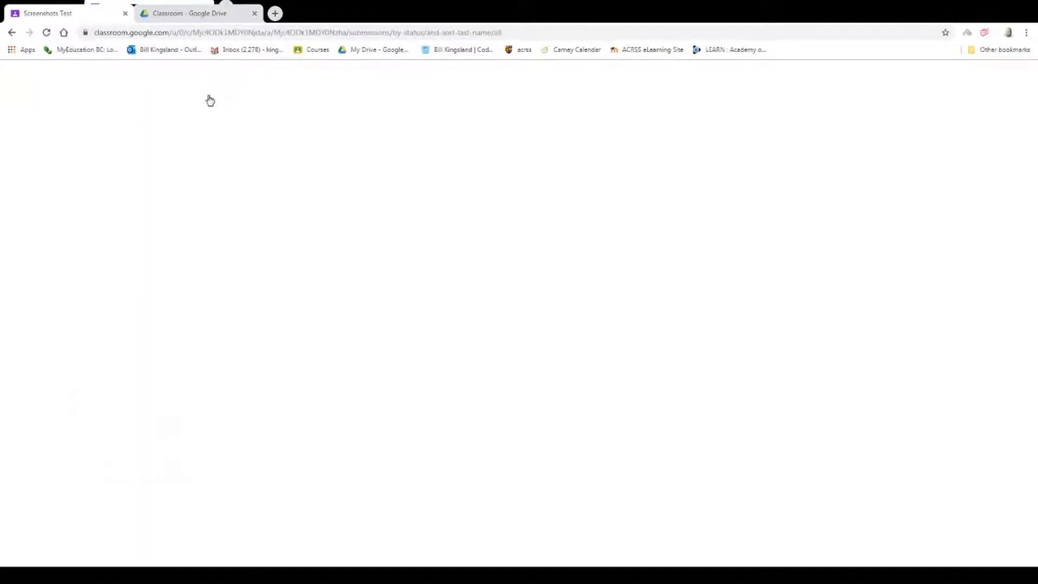